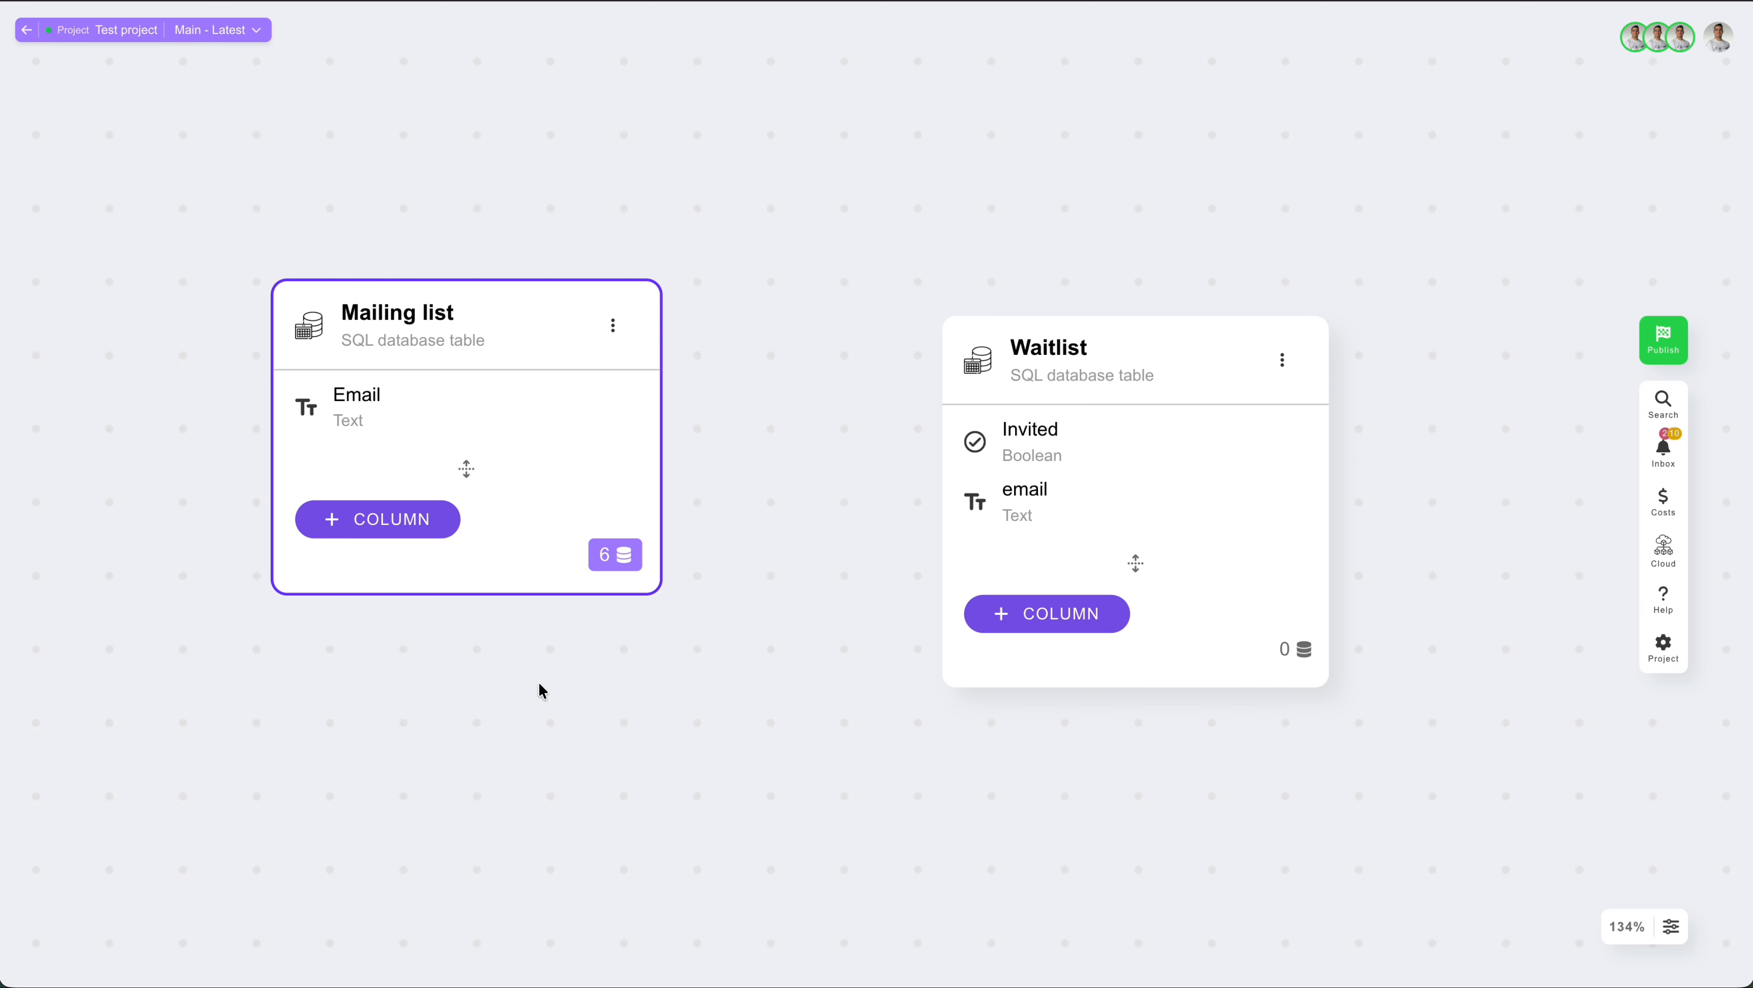
Step: Add a Search node below the two database tables, using Mailing list as its data source
{"action": "scroll", "coordinate": [594, 738], "scroll_direction": "down", "scroll_amount": 3}
{"action": "scroll", "coordinate": [594, 738], "scroll_direction": "down", "scroll_amount": 5}
{"action": "double_click", "coordinate": [611, 545]}
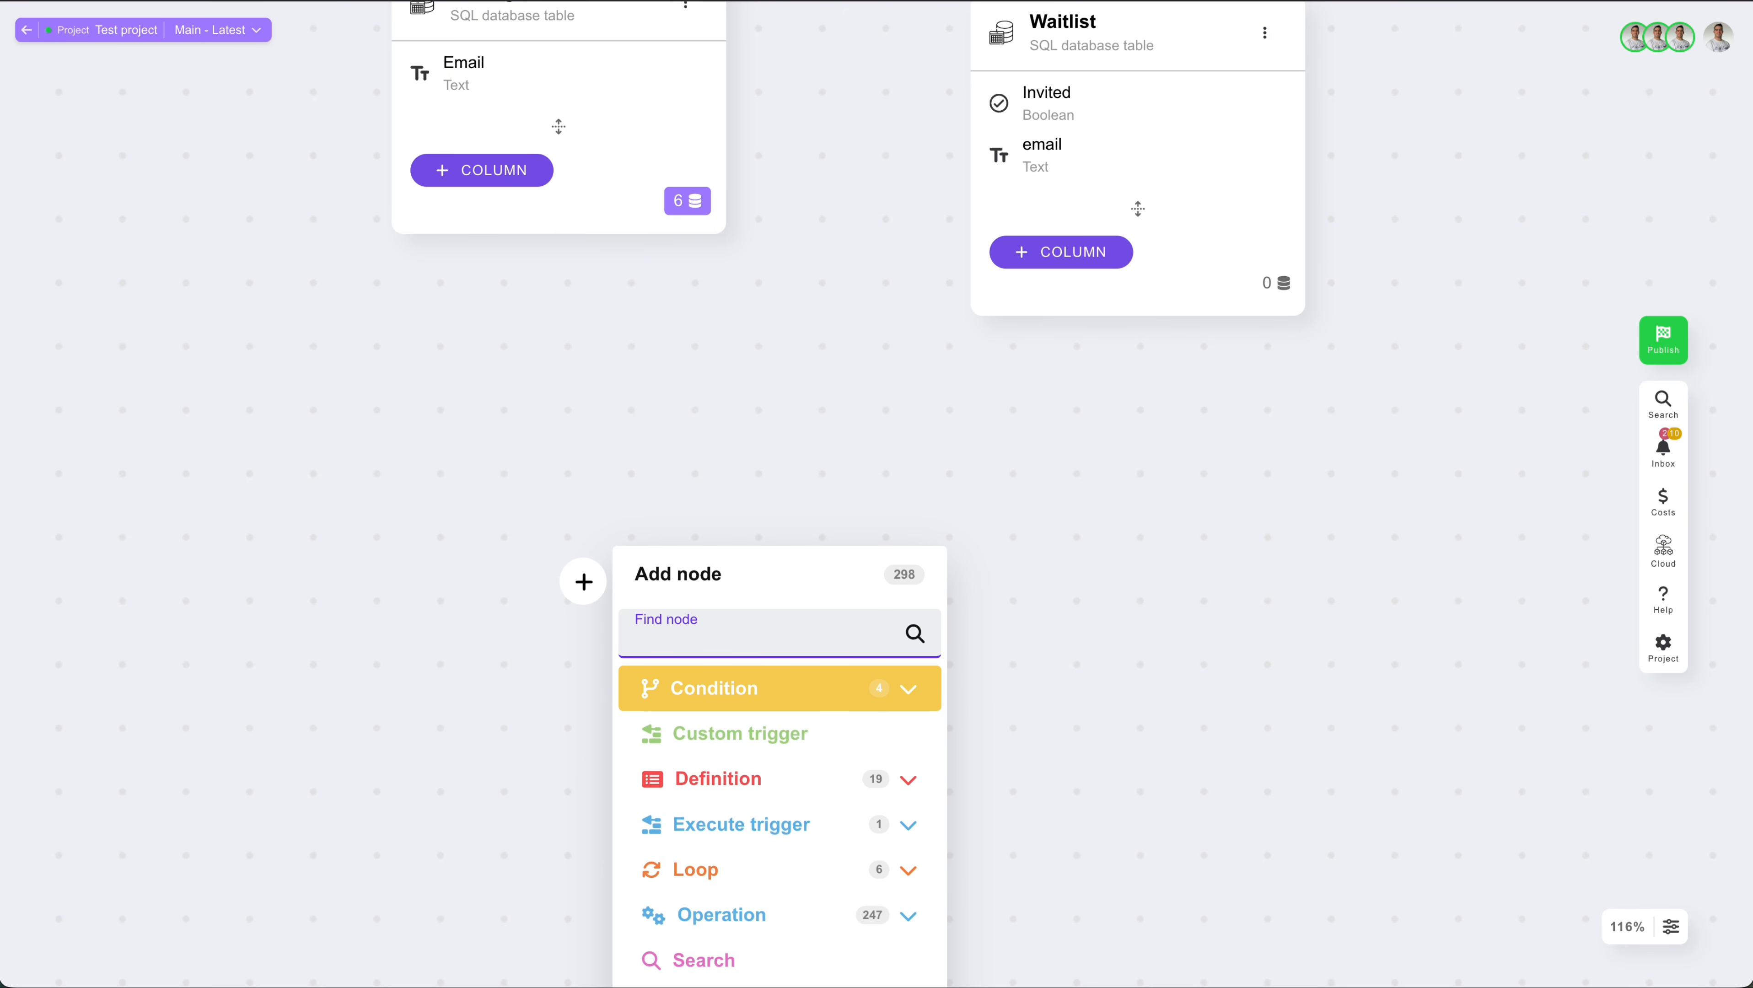
{"action": "type", "text": "search"}
{"action": "left_click", "coordinate": [751, 692]}
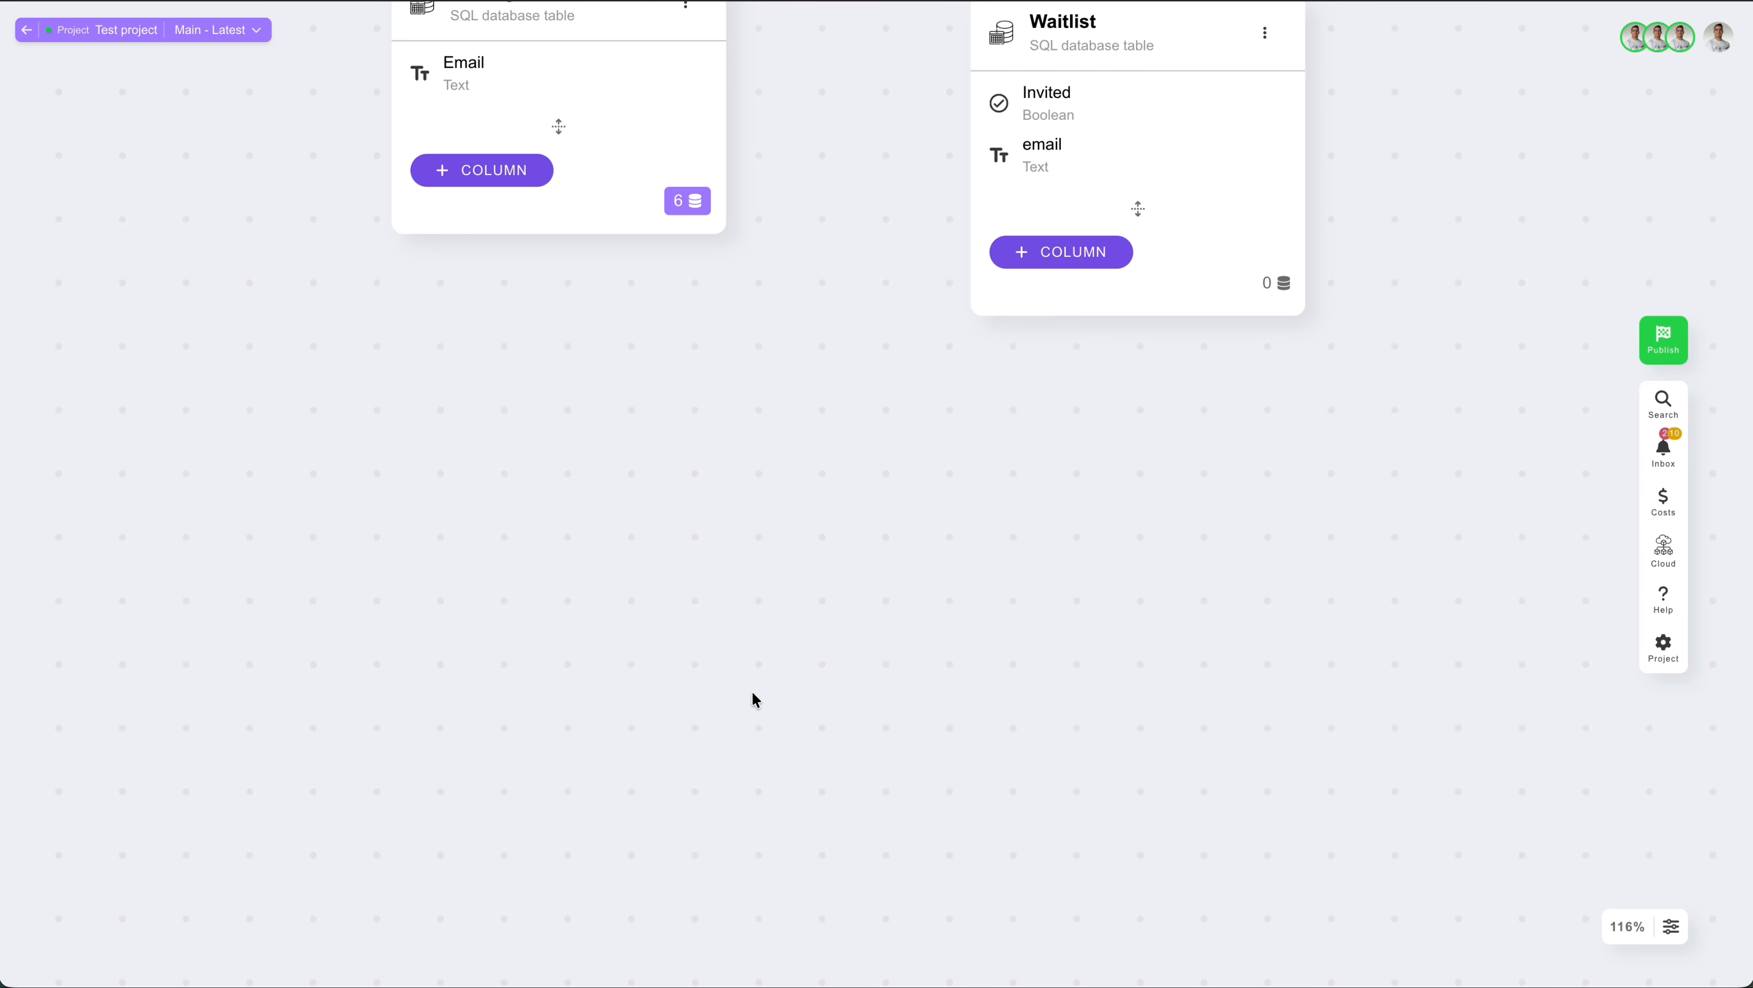
{"action": "left_click", "coordinate": [463, 277]}
{"action": "left_click", "coordinate": [460, 583]}
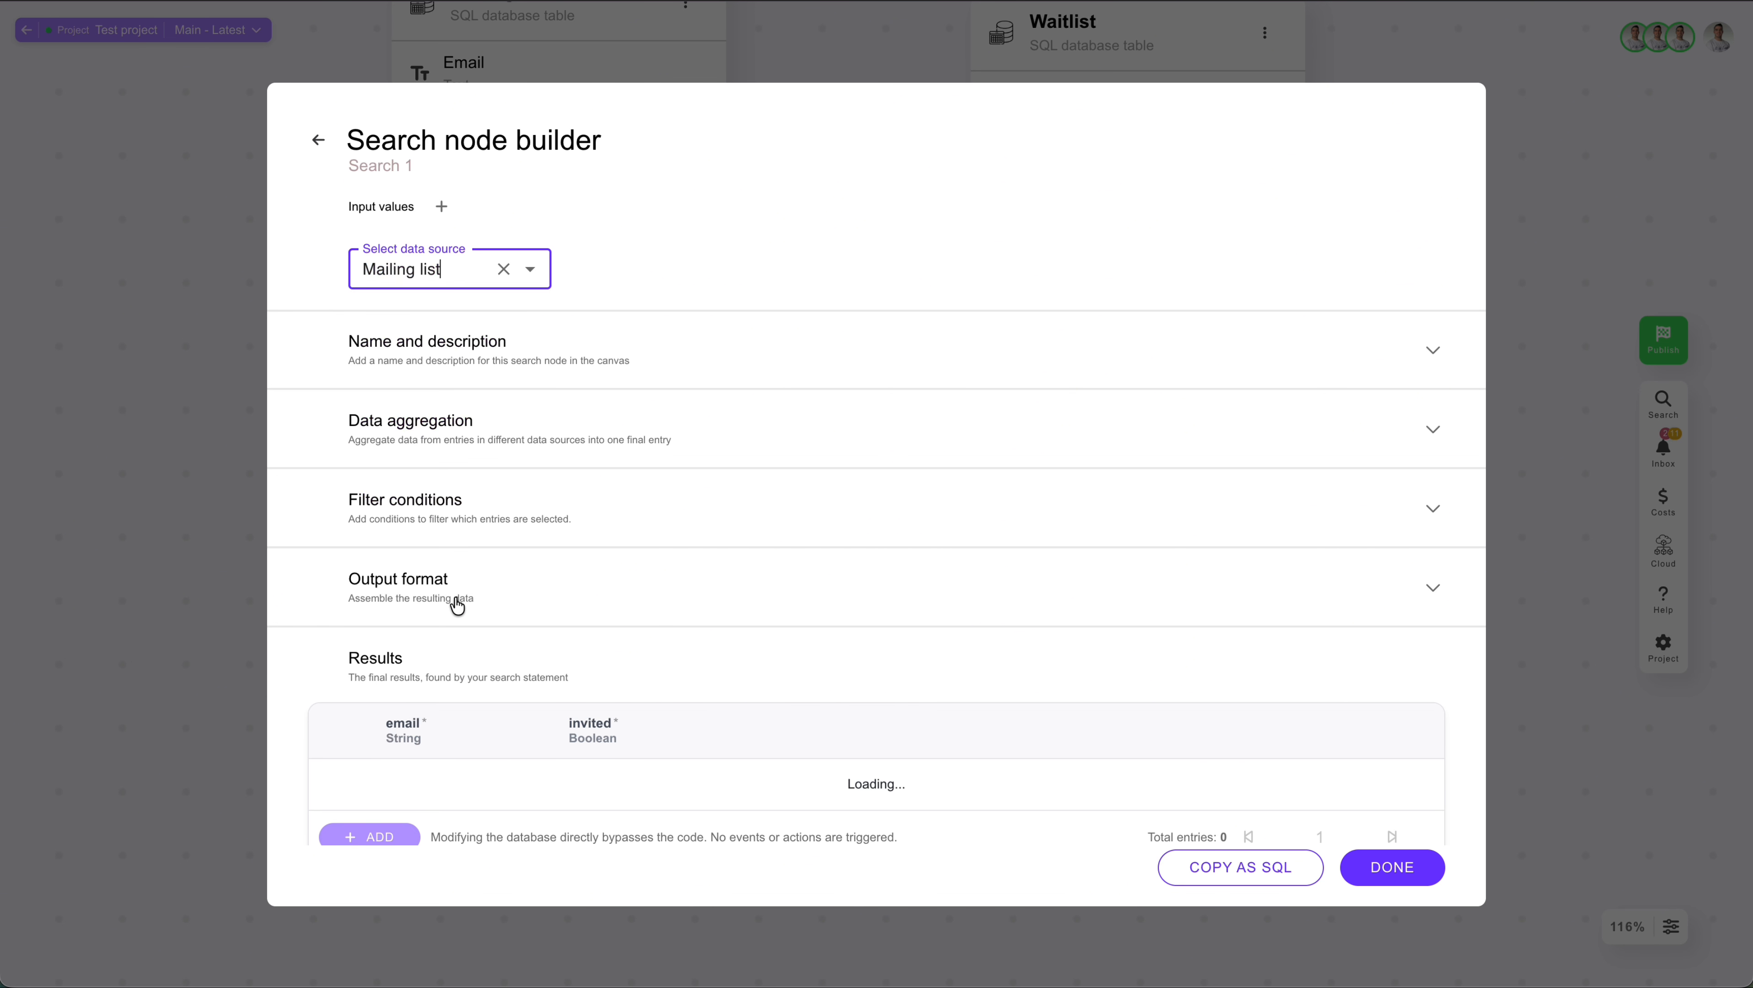
{"action": "scroll", "coordinate": [869, 551], "scroll_direction": "down", "scroll_amount": 4}
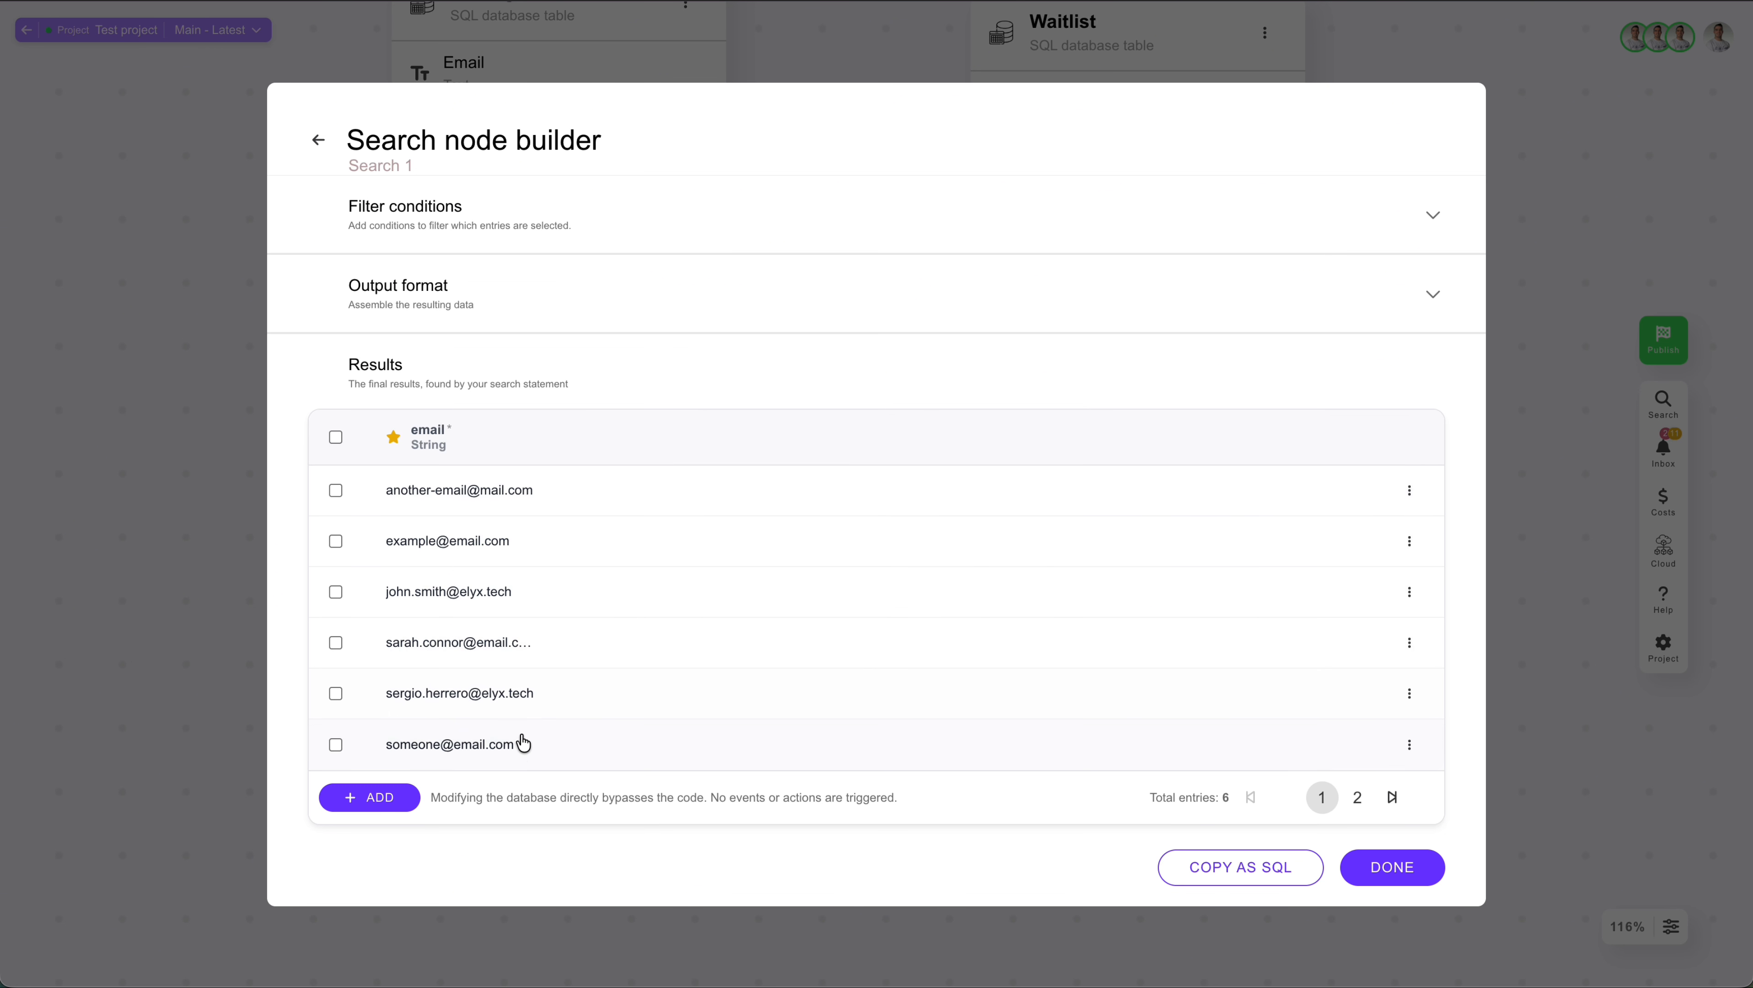
{"action": "left_click", "coordinate": [1386, 866]}
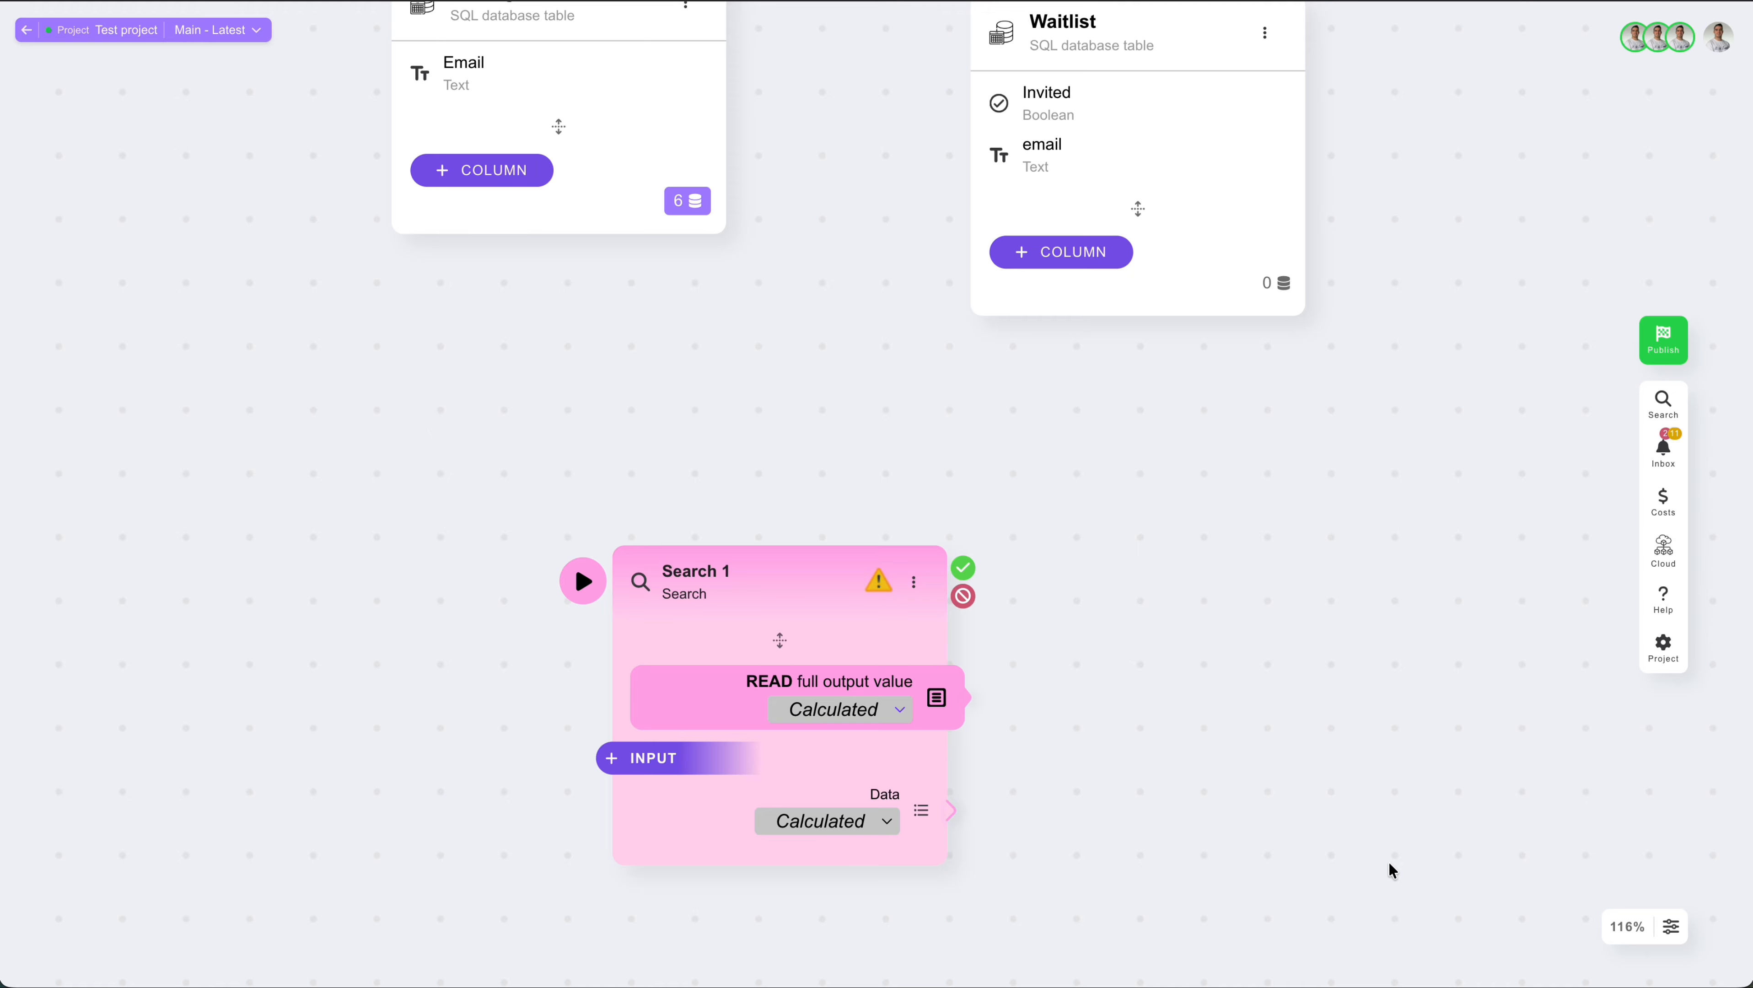
Step: Run the Search 1 node and inspect the full list value of its Data output
{"action": "left_click_drag", "start_coordinate": [1164, 735], "coordinate": [923, 579]}
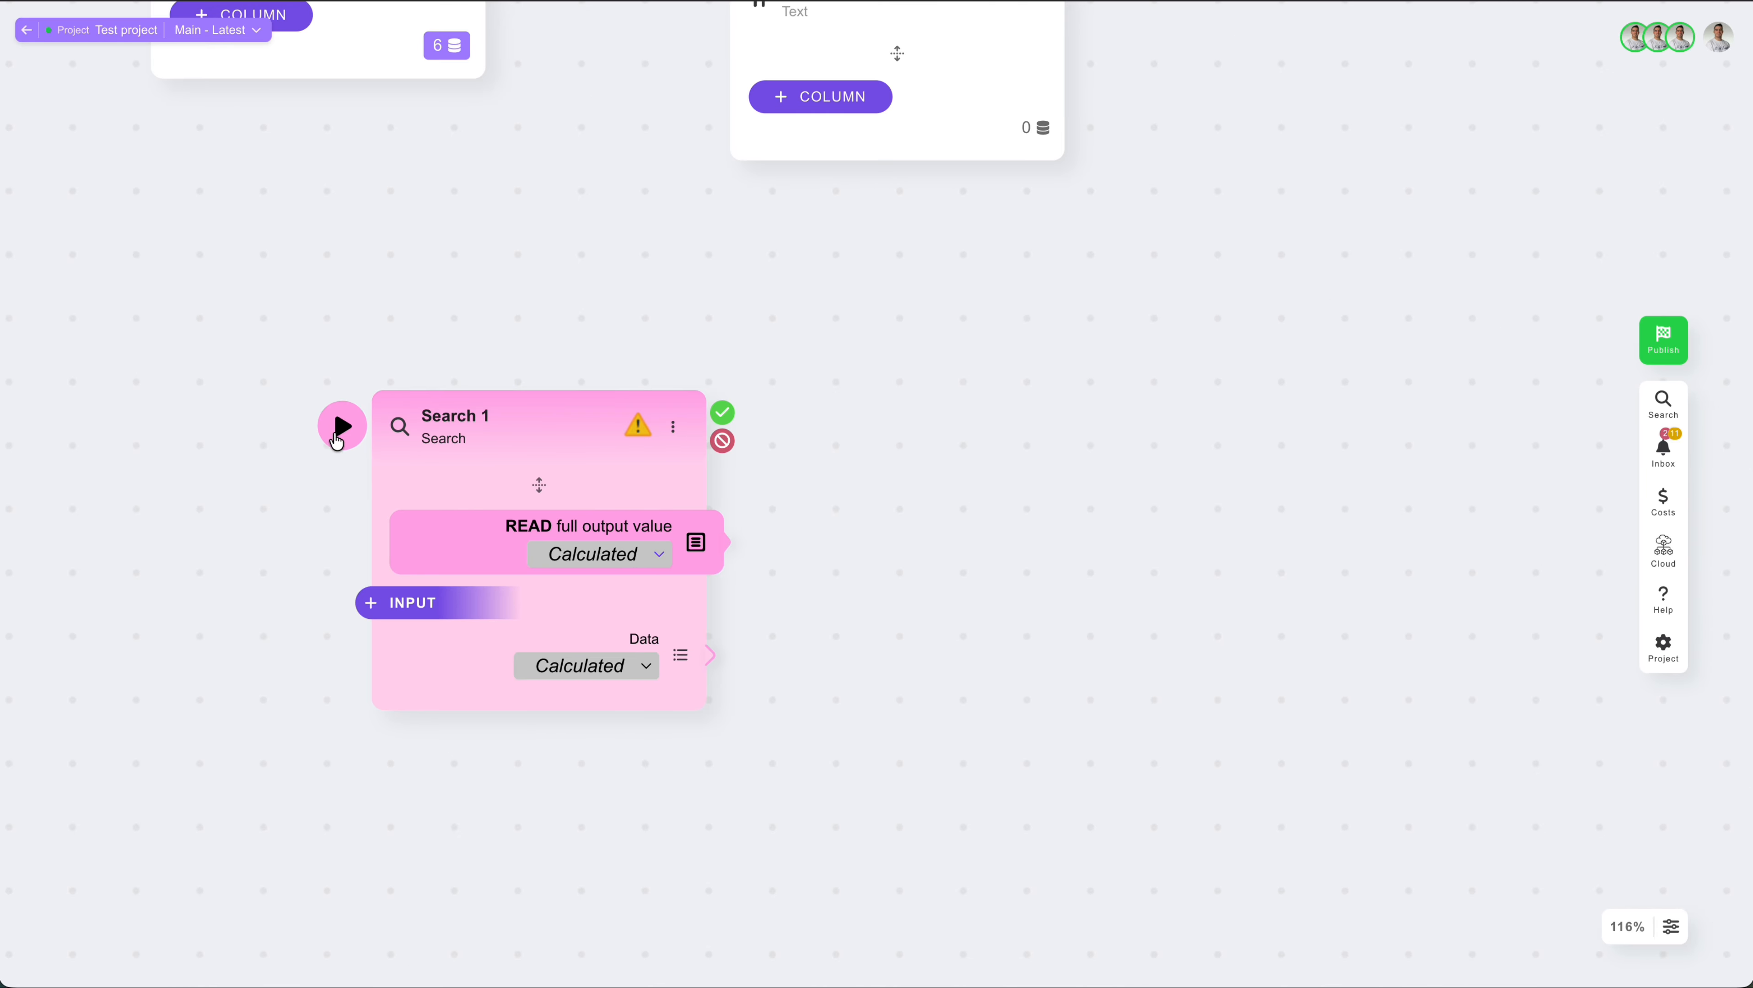
{"action": "left_click", "coordinate": [340, 426]}
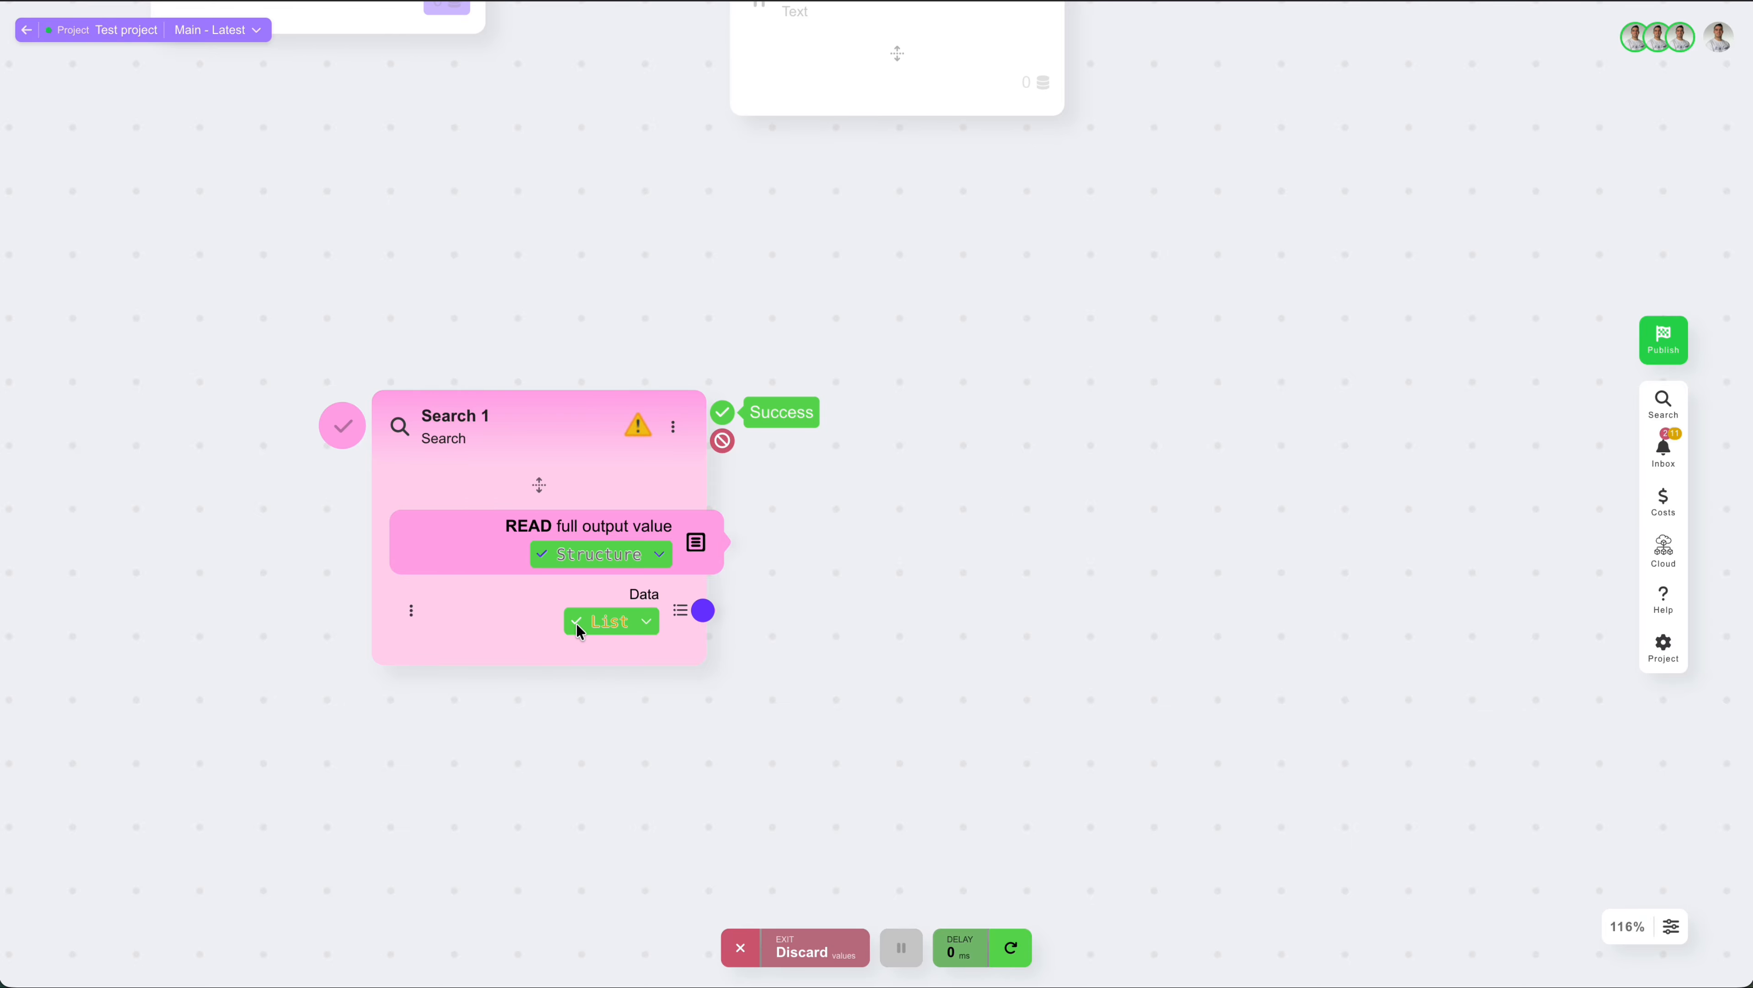
{"action": "mouse_move", "coordinate": [578, 625]}
{"action": "scroll", "coordinate": [578, 630], "scroll_direction": "down", "scroll_amount": 6}
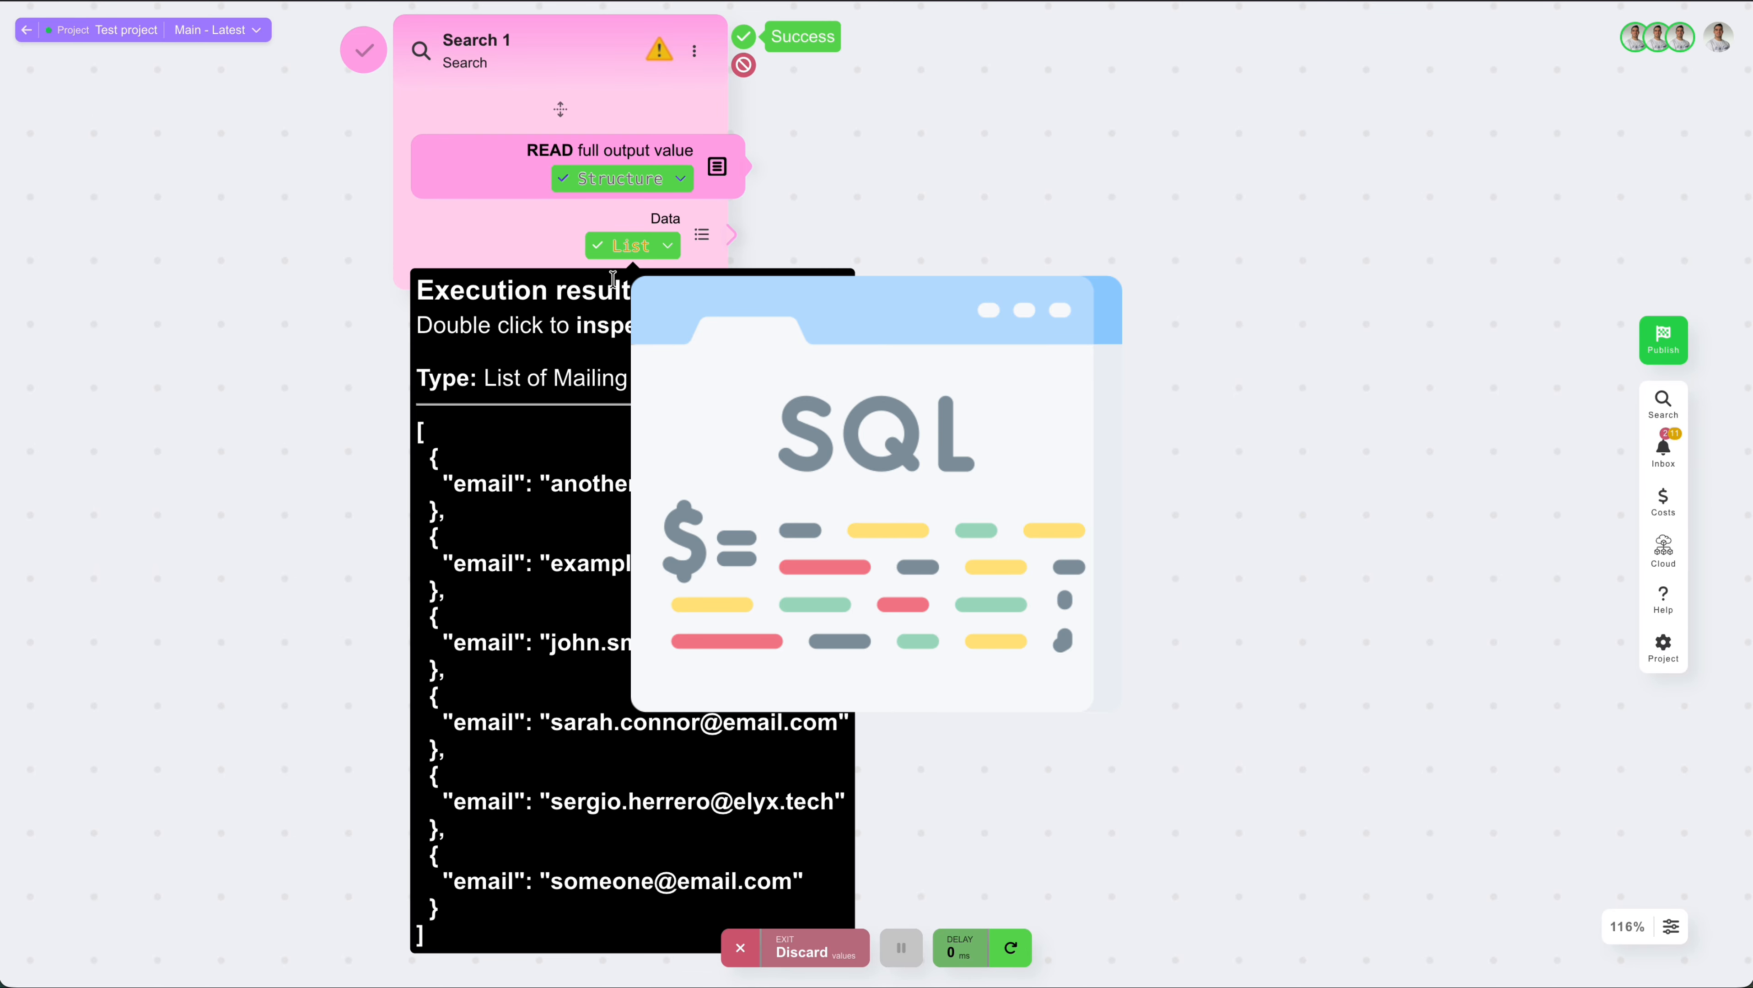
{"action": "double_click", "coordinate": [634, 246]}
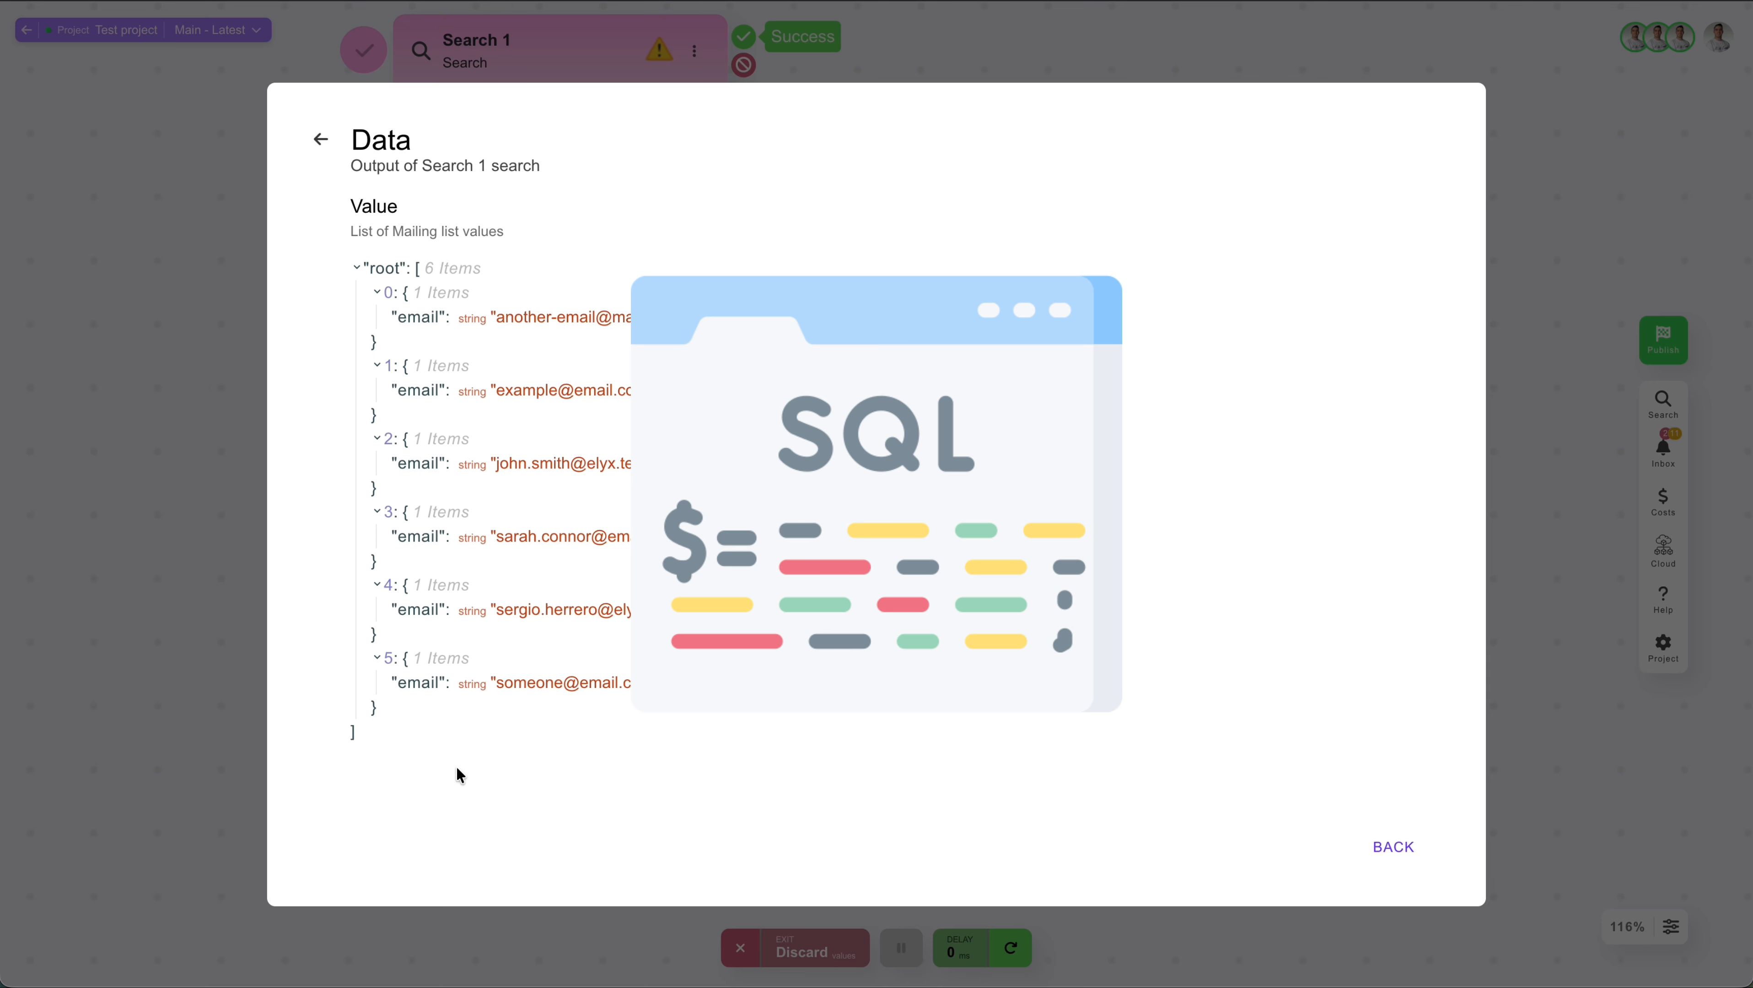
{"action": "left_click", "coordinate": [201, 257]}
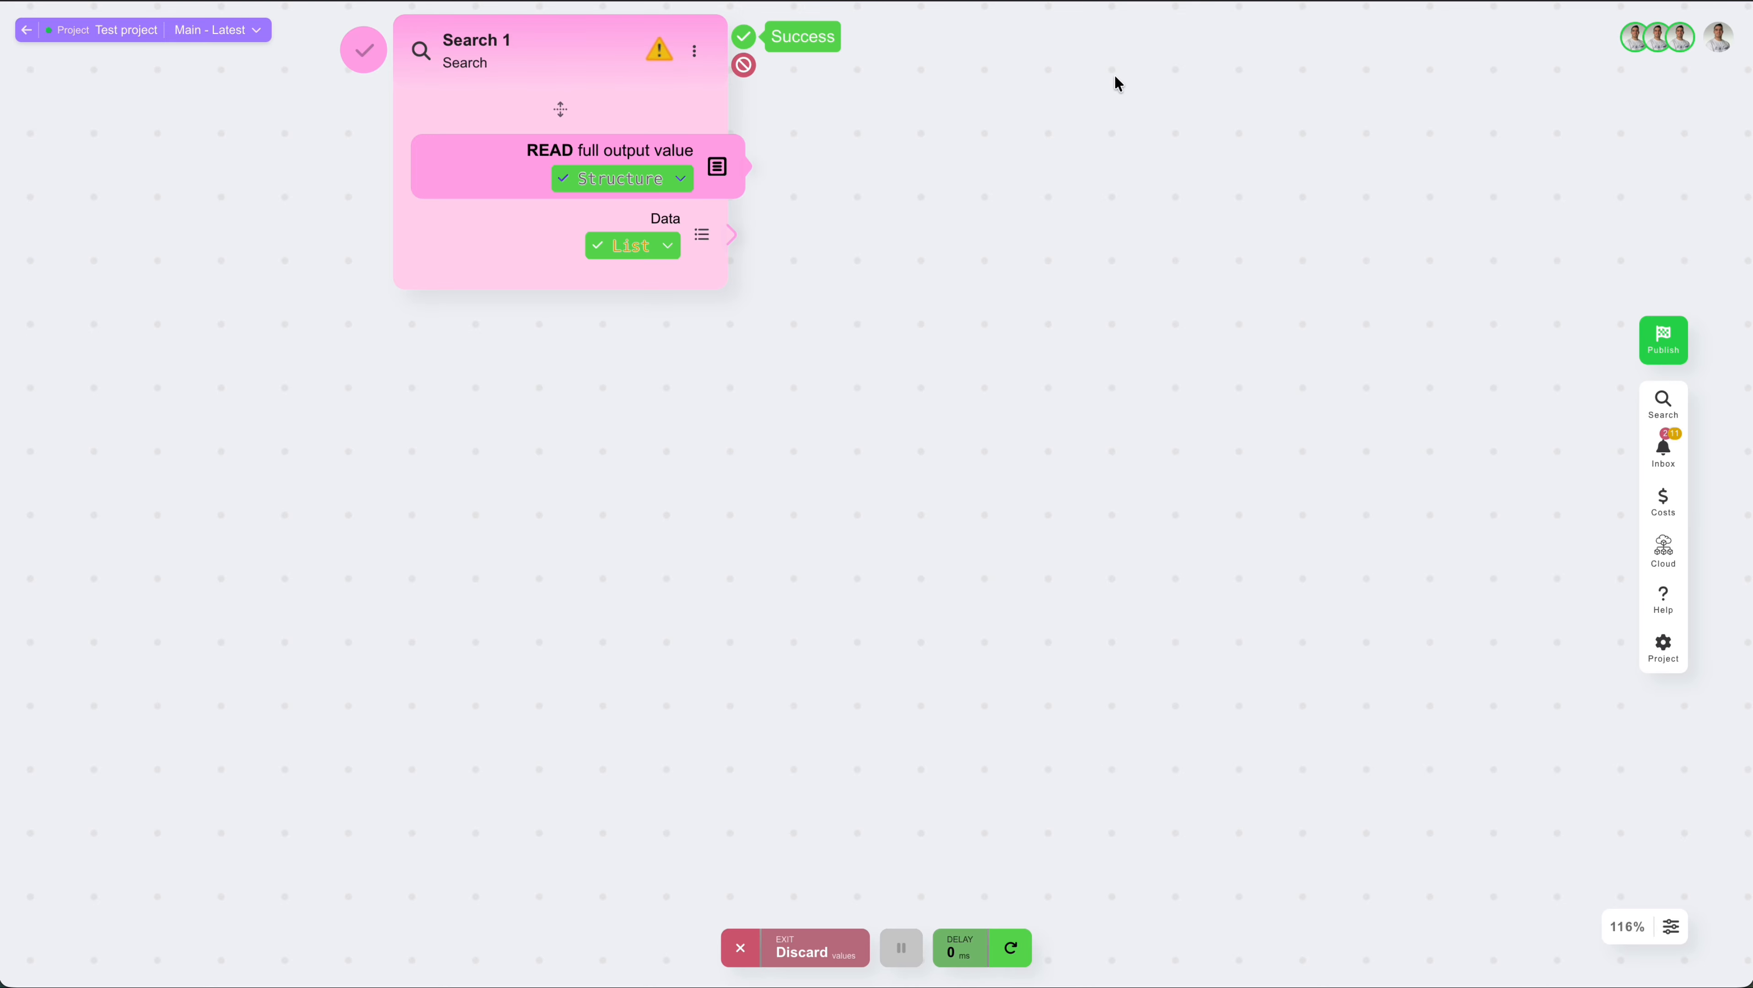
Step: Add a Loop over list items node on Search 1's success output and connect the search's Data to its List input
{"action": "scroll", "coordinate": [1115, 79], "scroll_direction": "up", "scroll_amount": 5}
{"action": "left_click_drag", "start_coordinate": [598, 346], "coordinate": [1049, 287]}
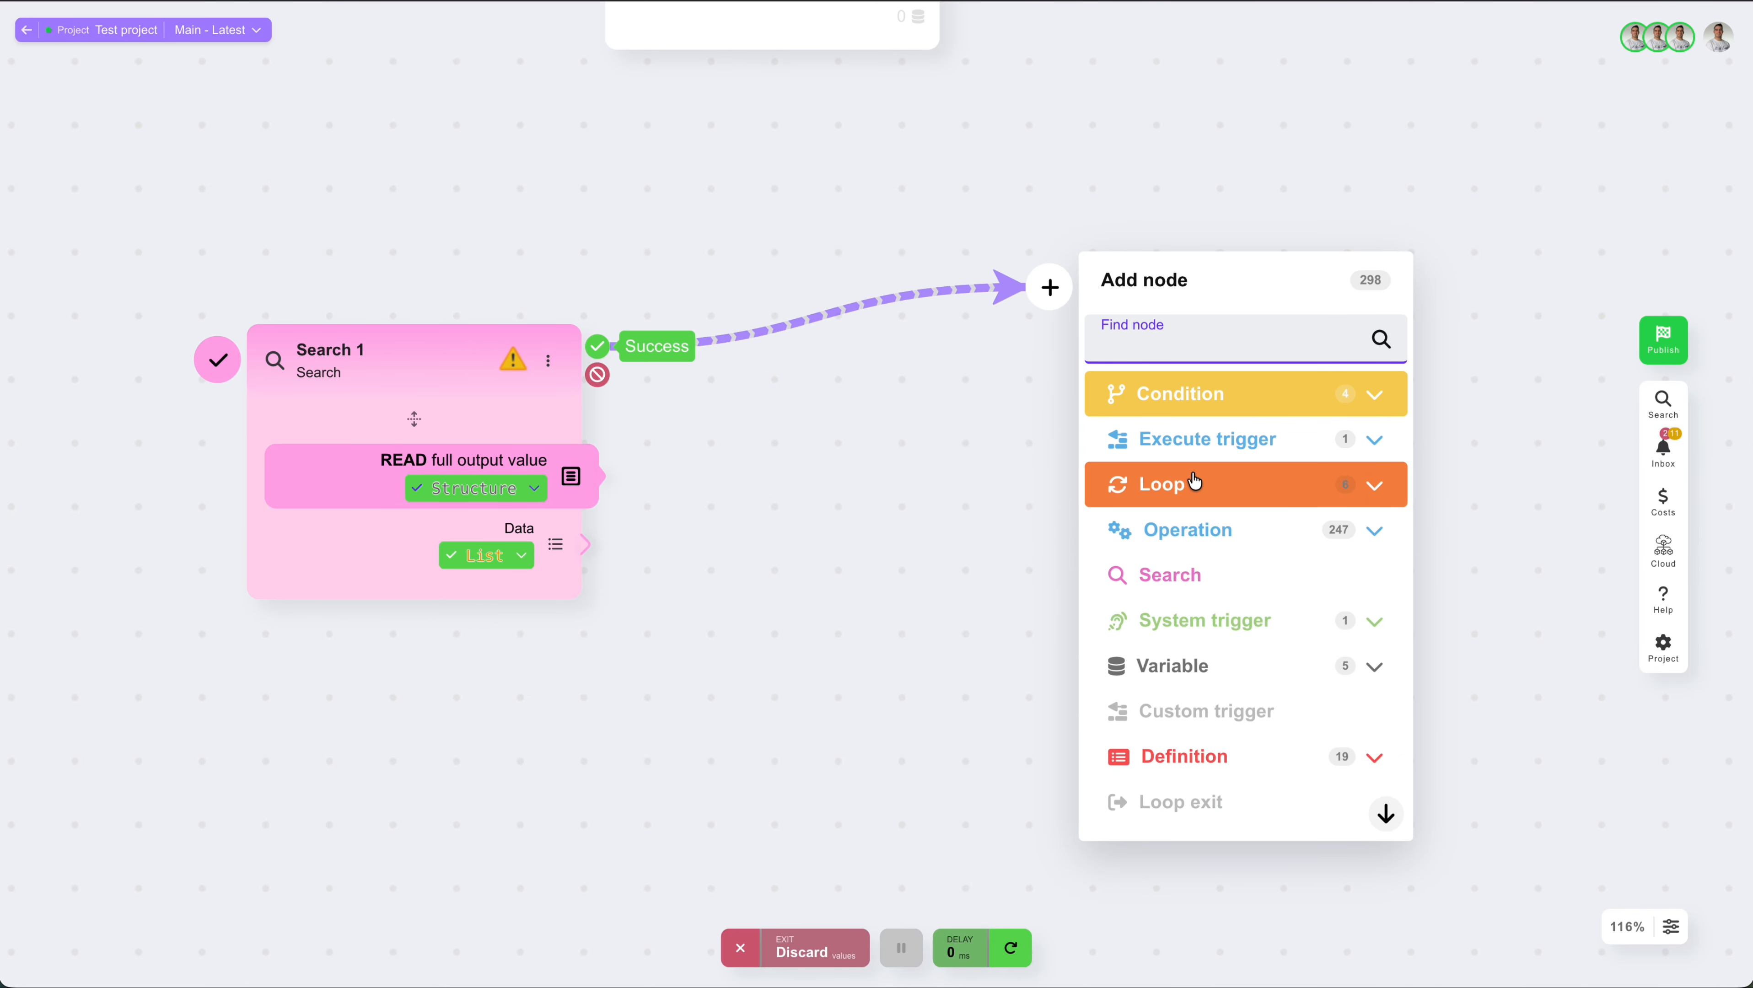
{"action": "left_click", "coordinate": [1161, 495]}
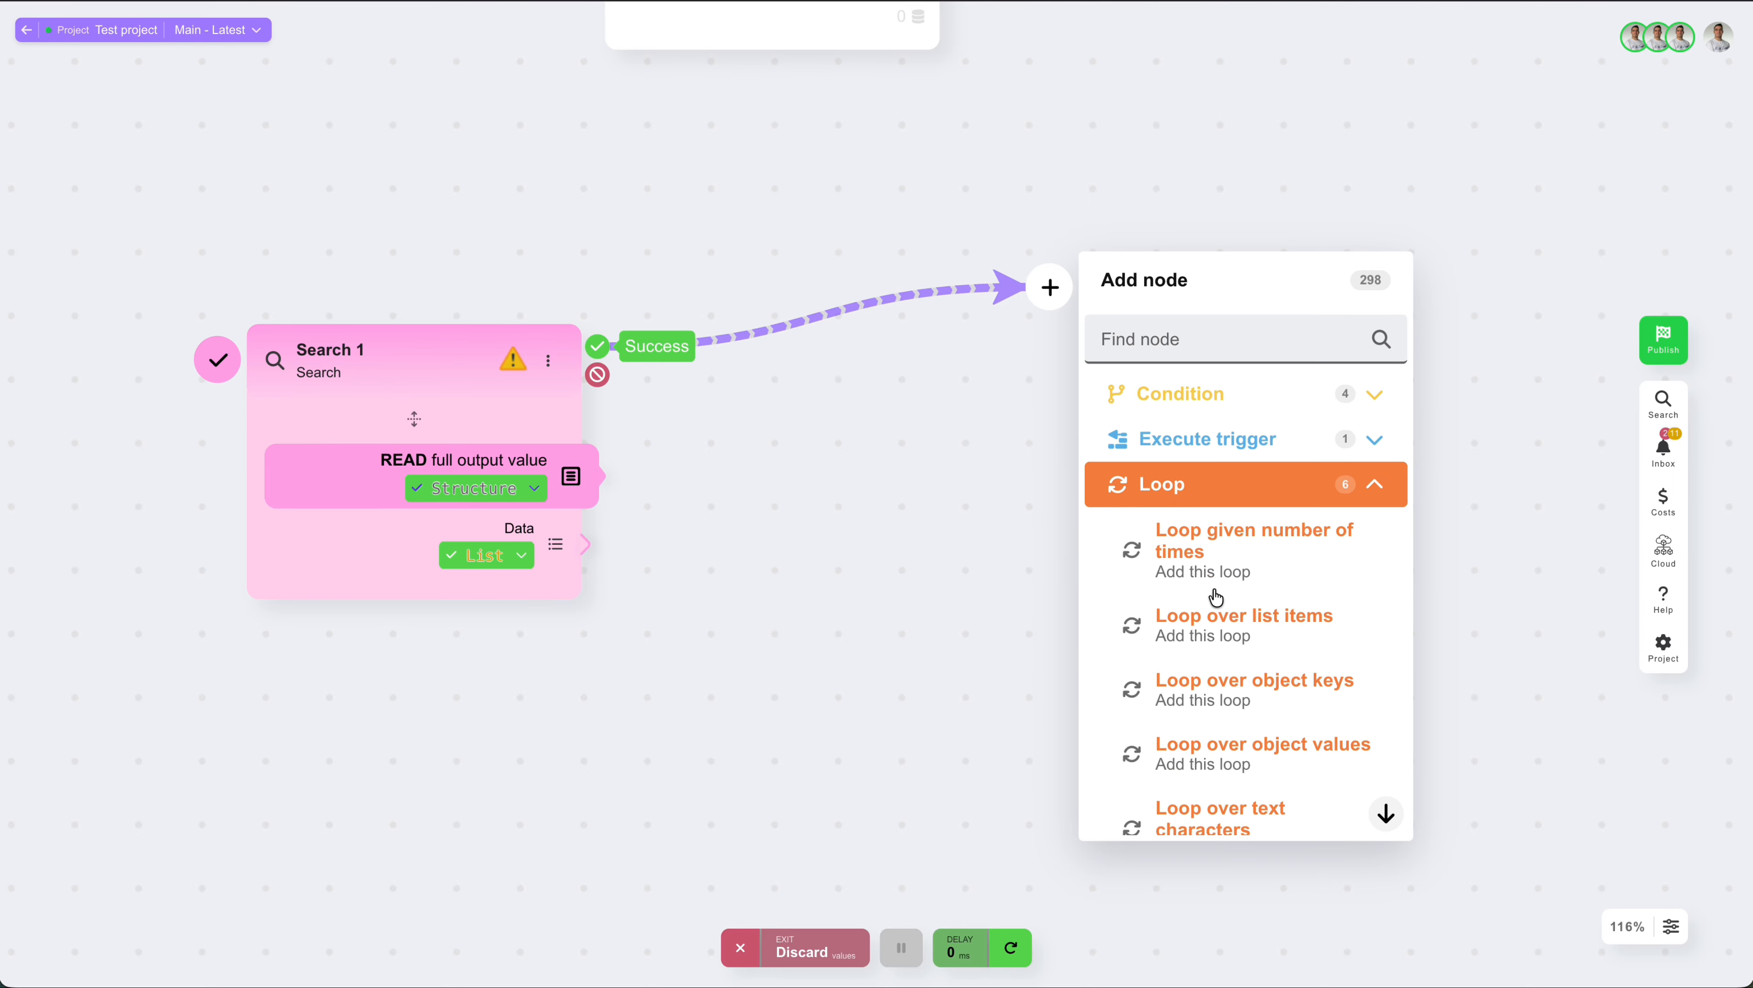
{"action": "left_click", "coordinate": [1225, 618]}
{"action": "left_click_drag", "start_coordinate": [580, 545], "coordinate": [1100, 399]}
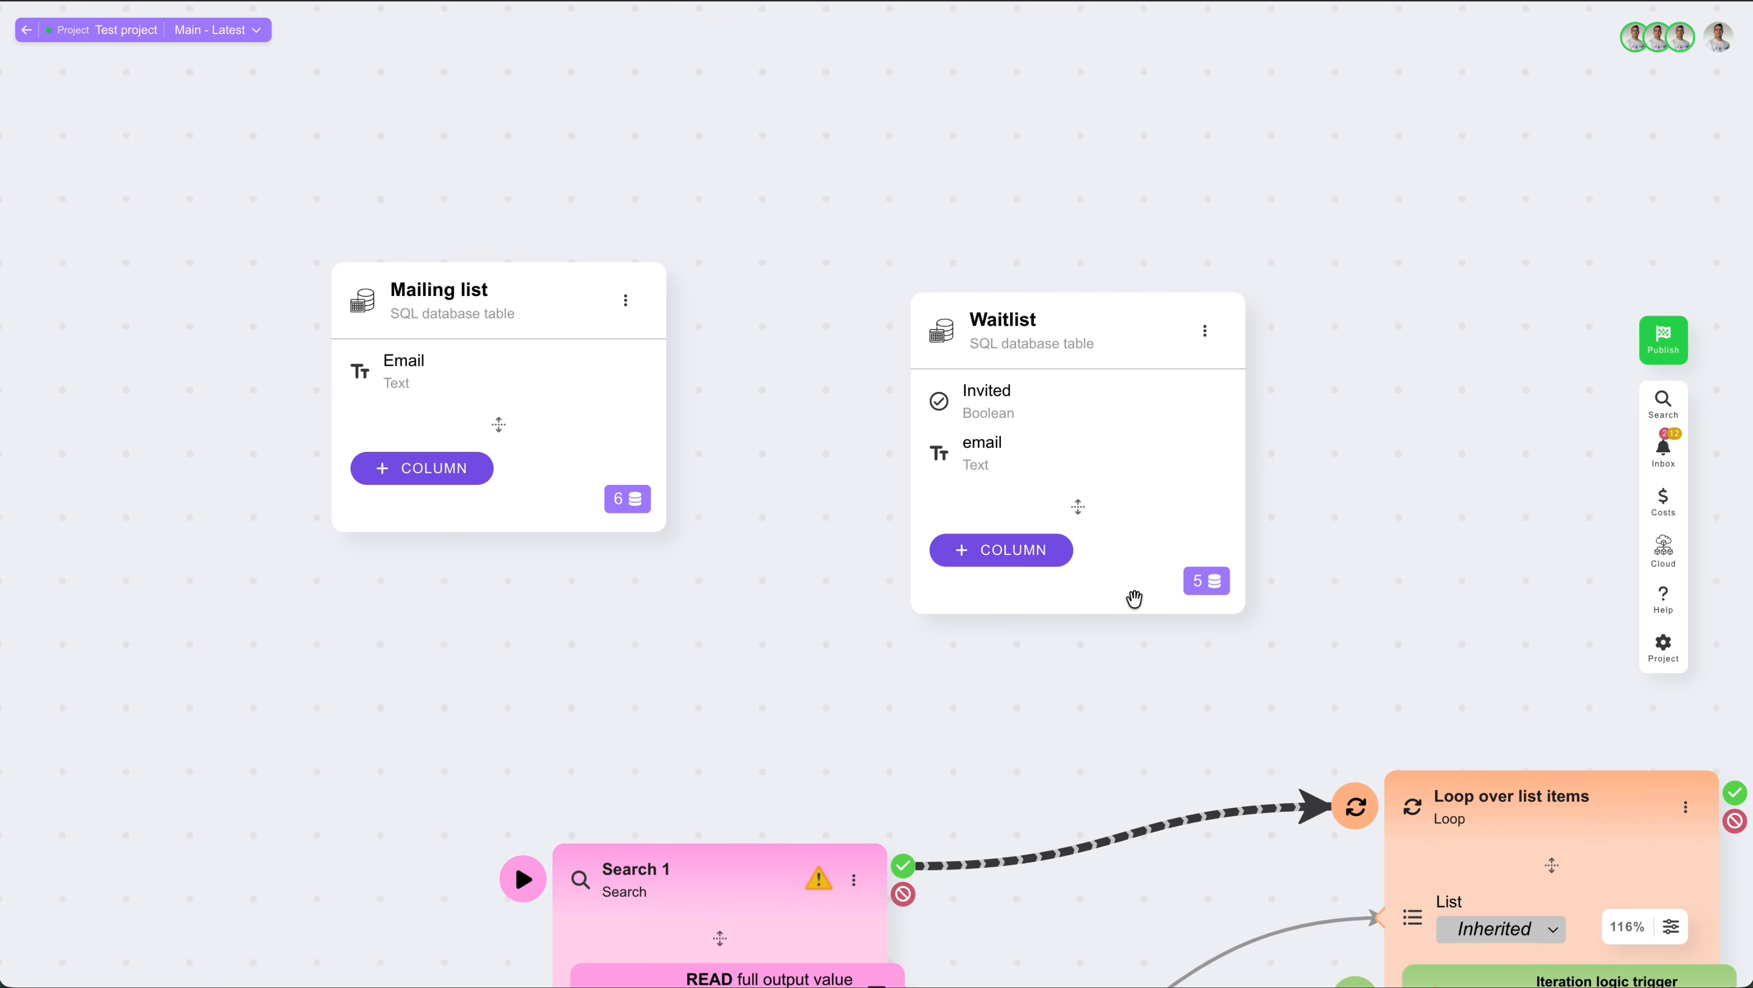
Step: View the test database entries stored in the Waitlist table
{"action": "left_click", "coordinate": [1125, 595]}
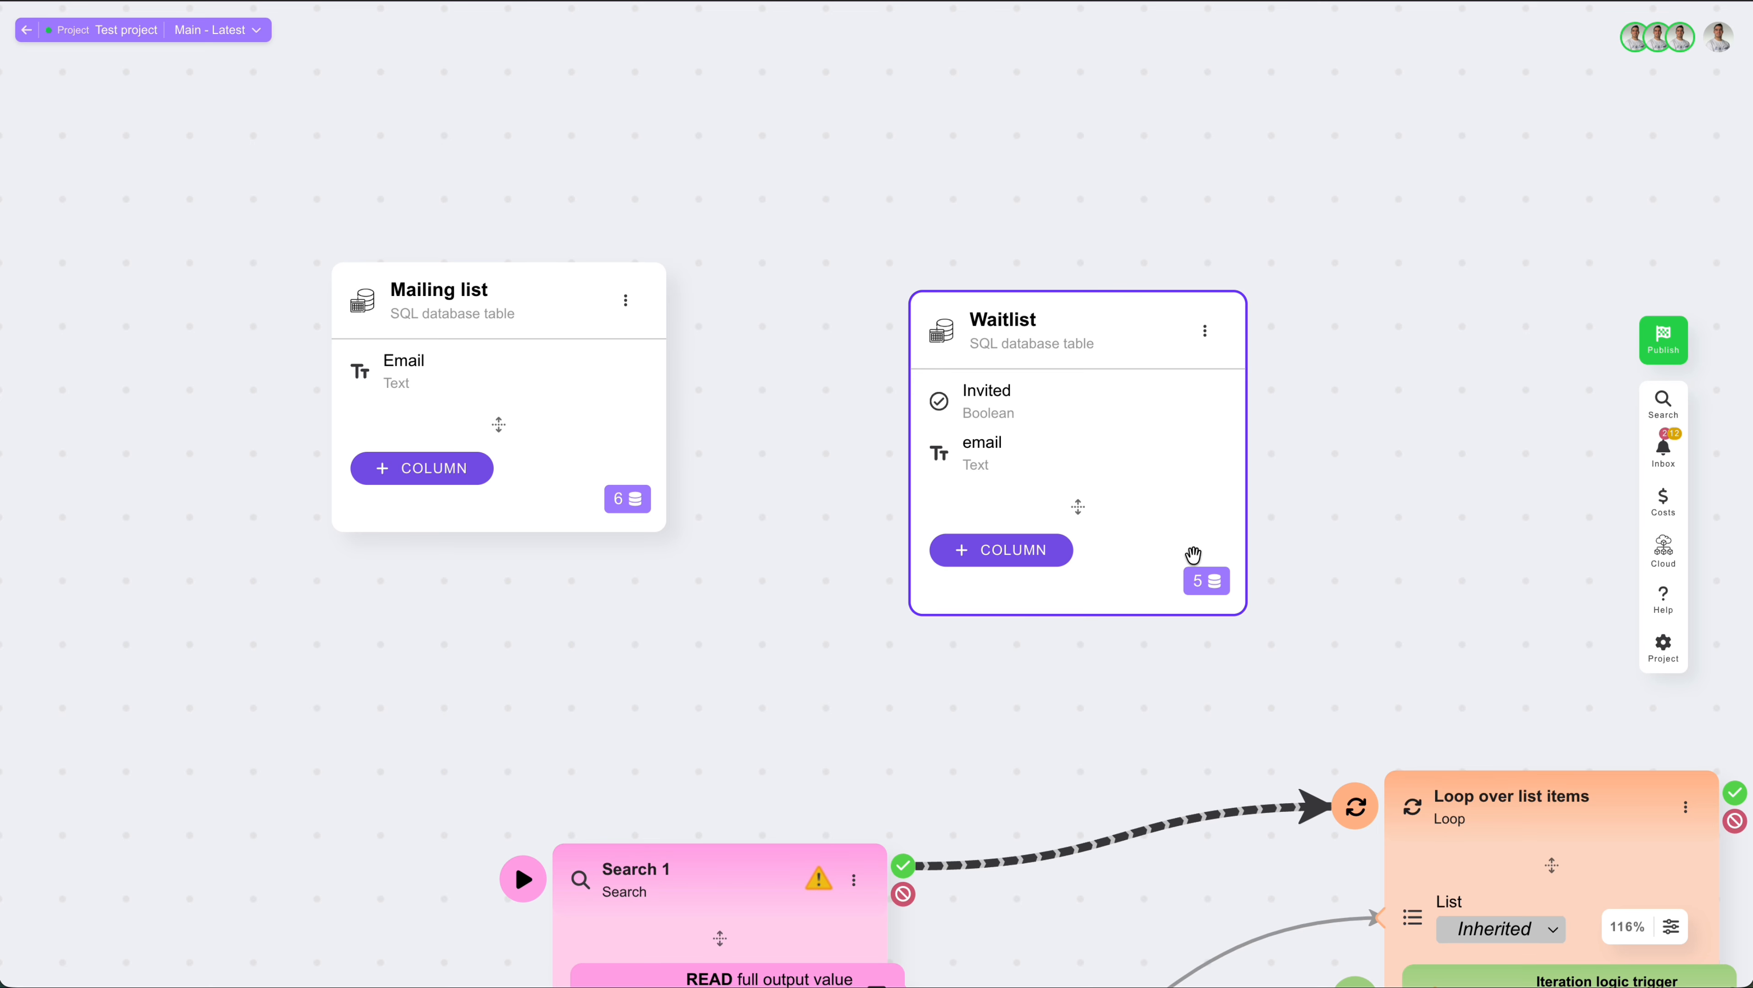
{"action": "left_click", "coordinate": [1205, 585]}
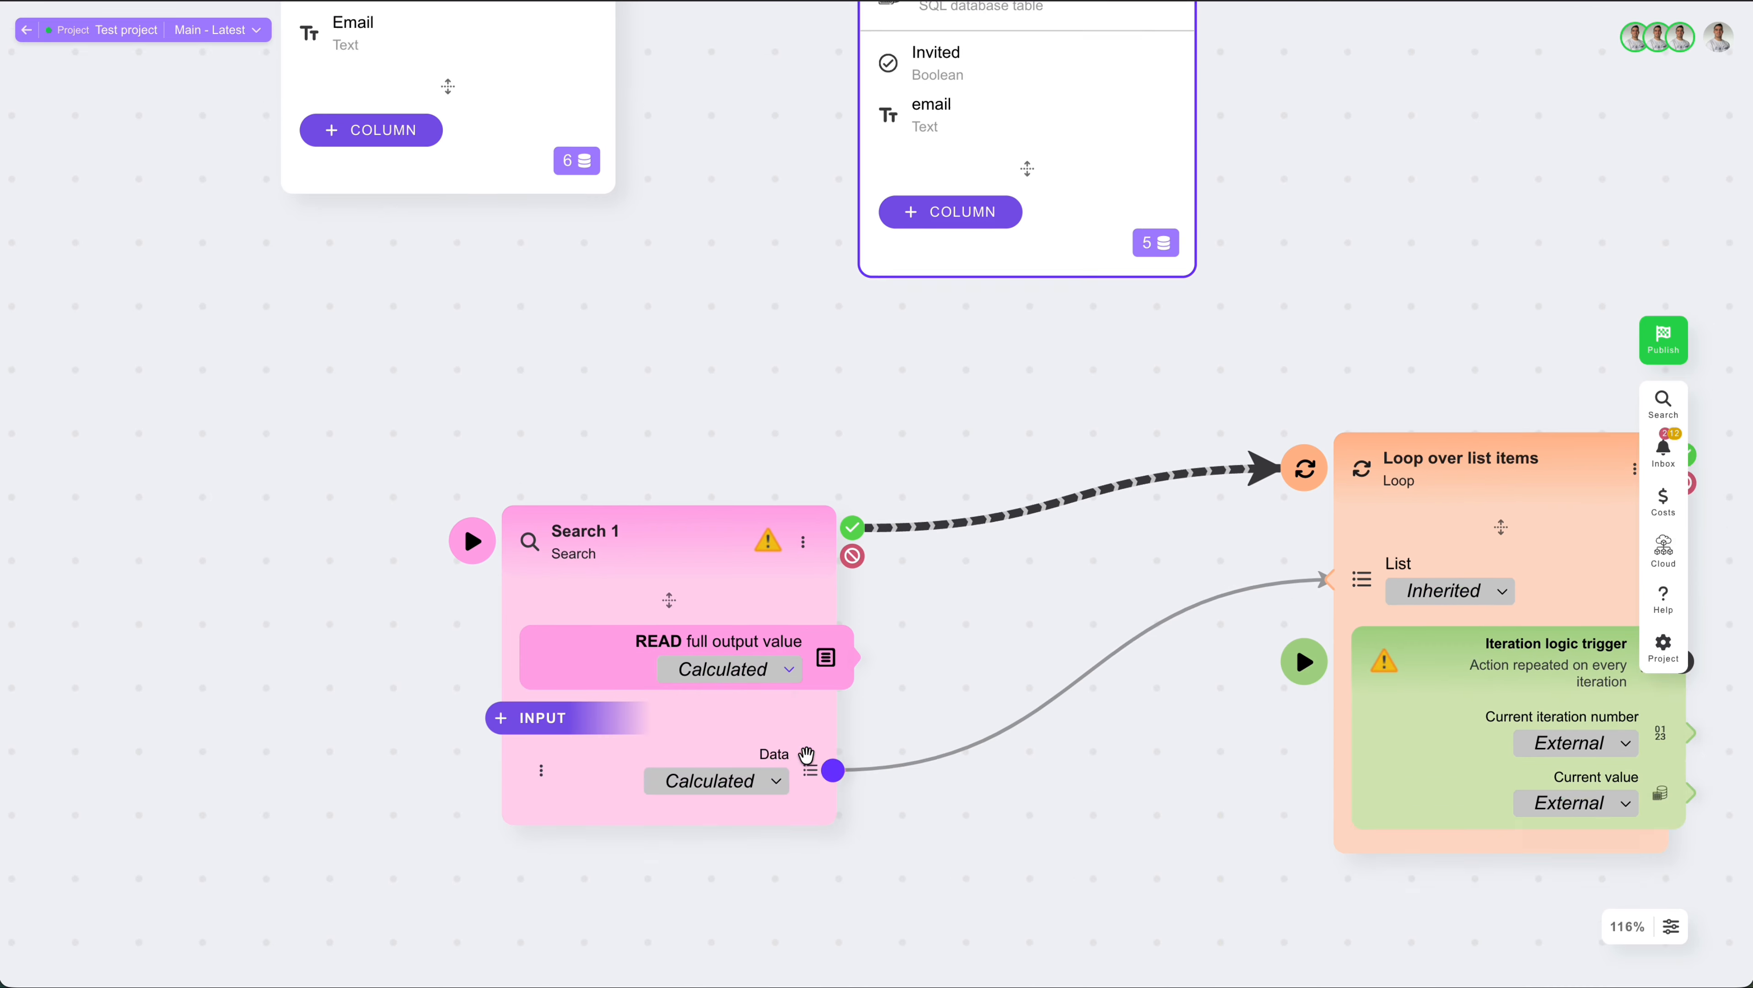
Step: Change the data source of the Search 1 node to the Waitlist table
{"action": "scroll", "coordinate": [689, 439], "scroll_direction": "down", "scroll_amount": 3}
{"action": "double_click", "coordinate": [689, 439]}
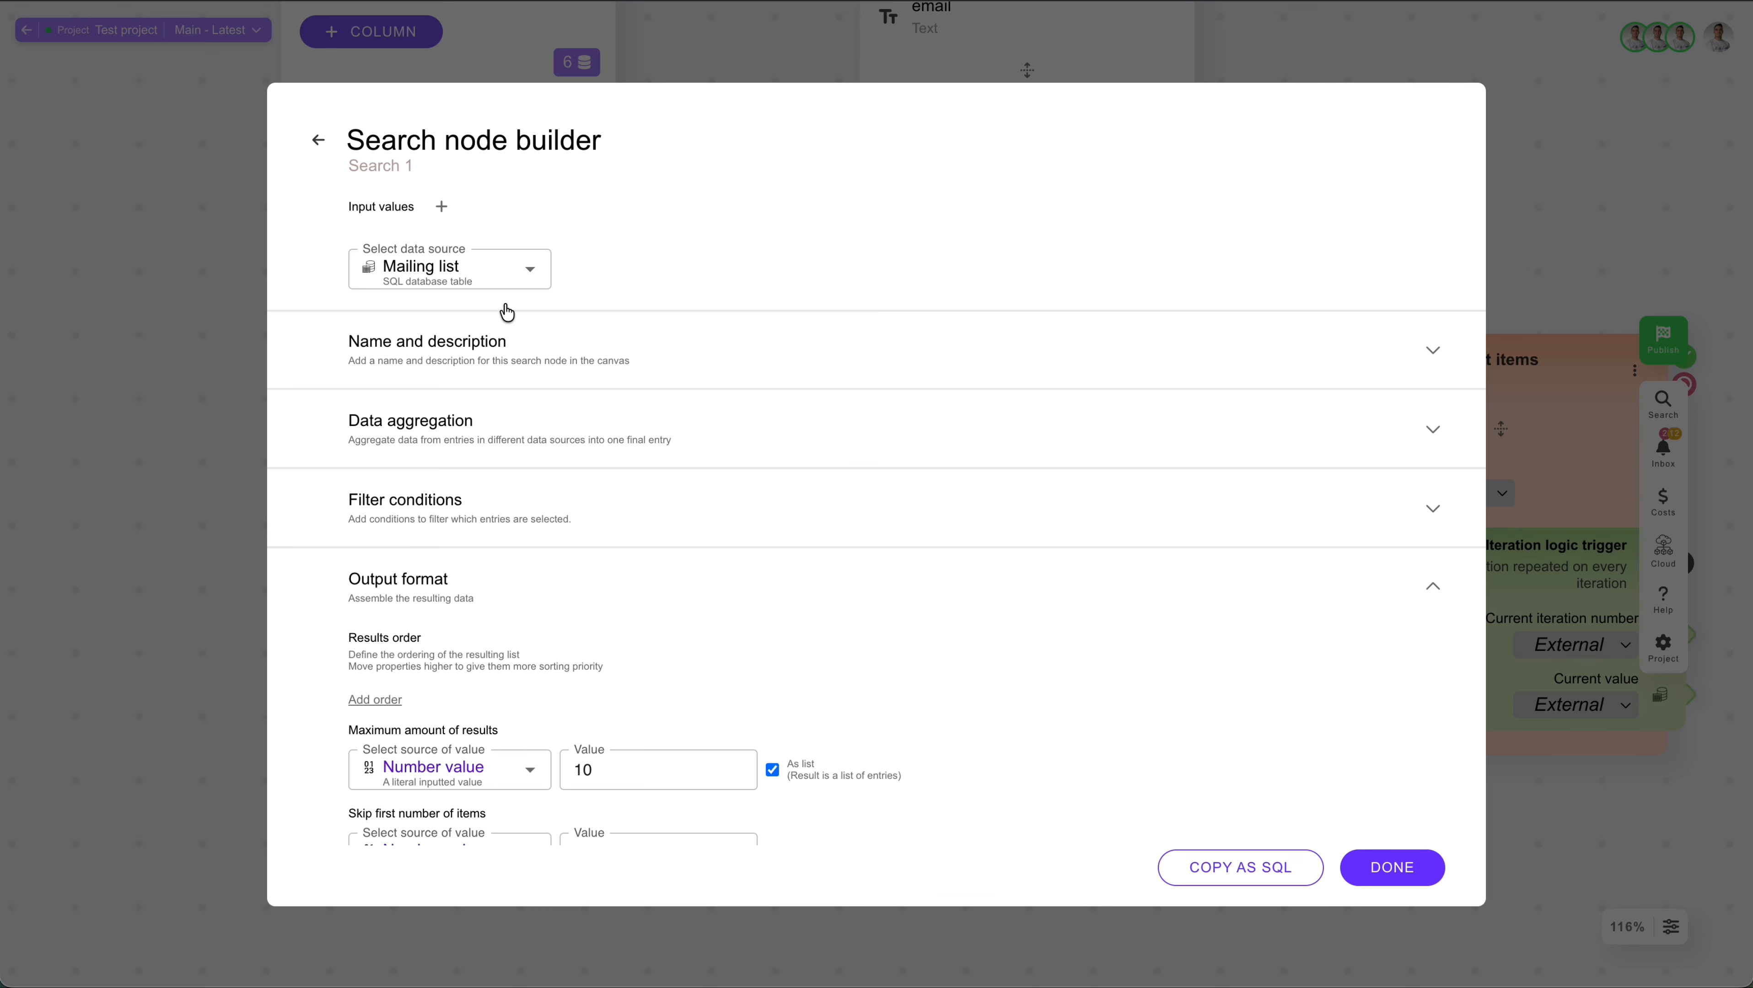
{"action": "left_click", "coordinate": [467, 272]}
{"action": "type", "text": "wait"}
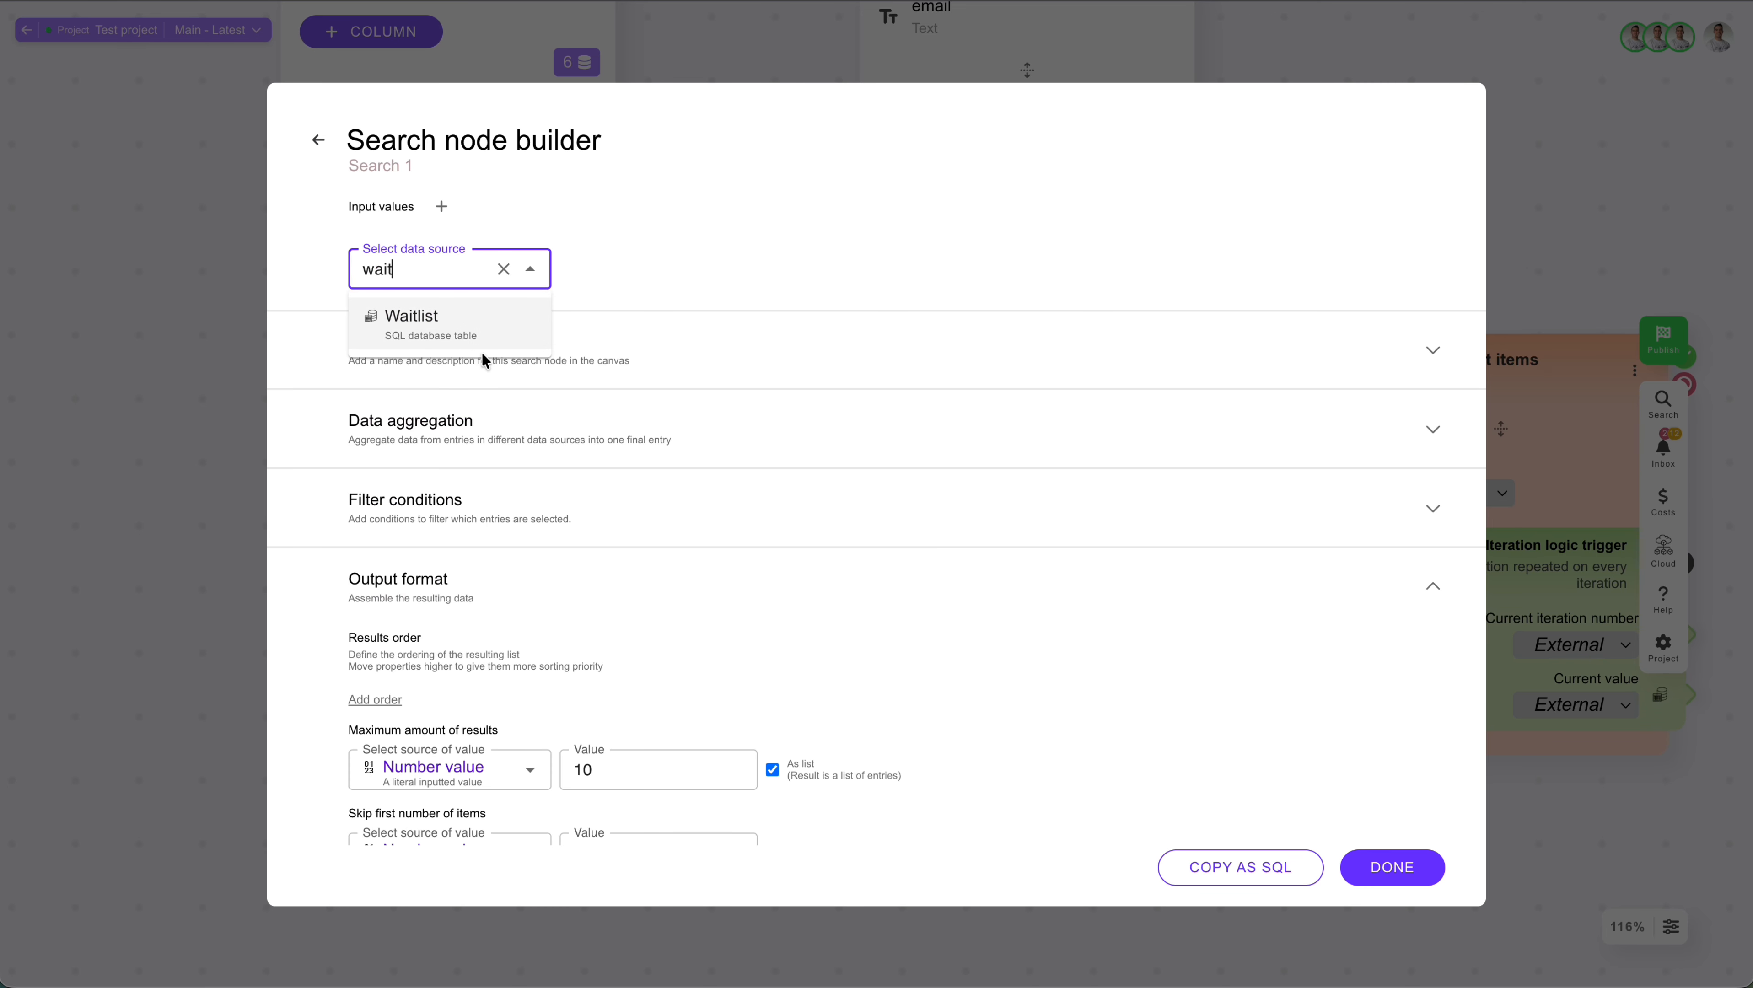
{"action": "left_click", "coordinate": [453, 339]}
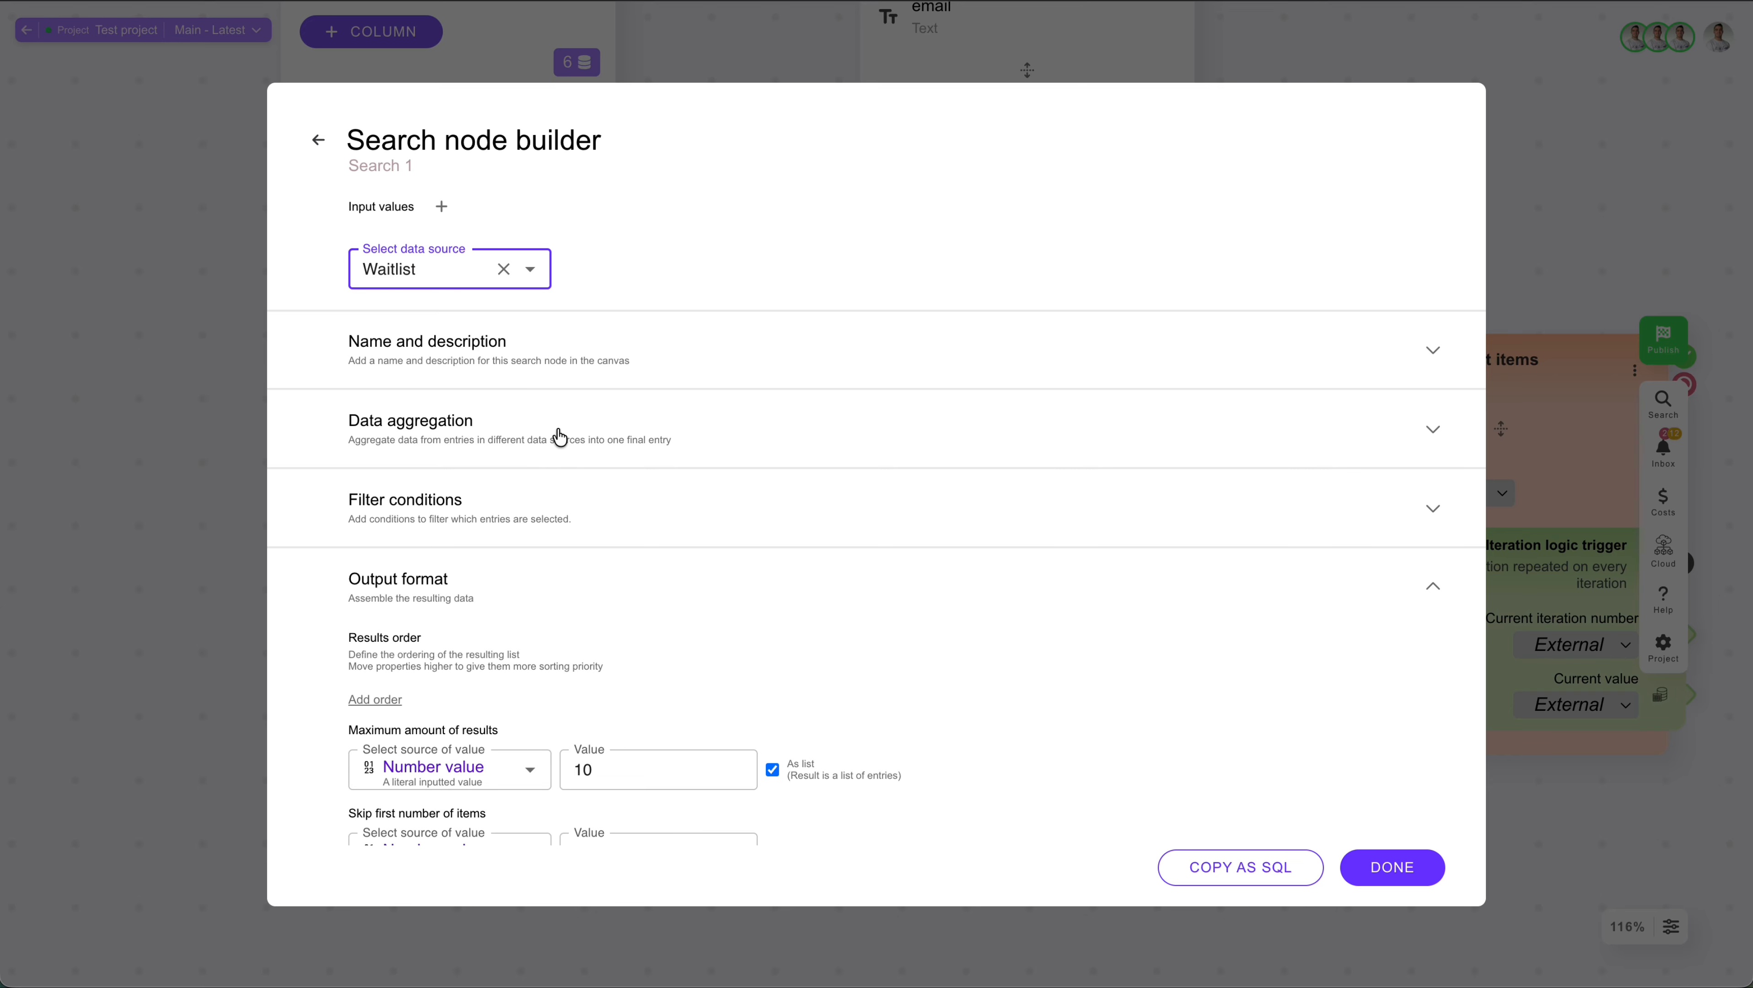
Step: Add a filter condition to Search 1 selecting entries where invited Equals a False Boolean value, check the results and save
{"action": "left_click", "coordinate": [566, 506]}
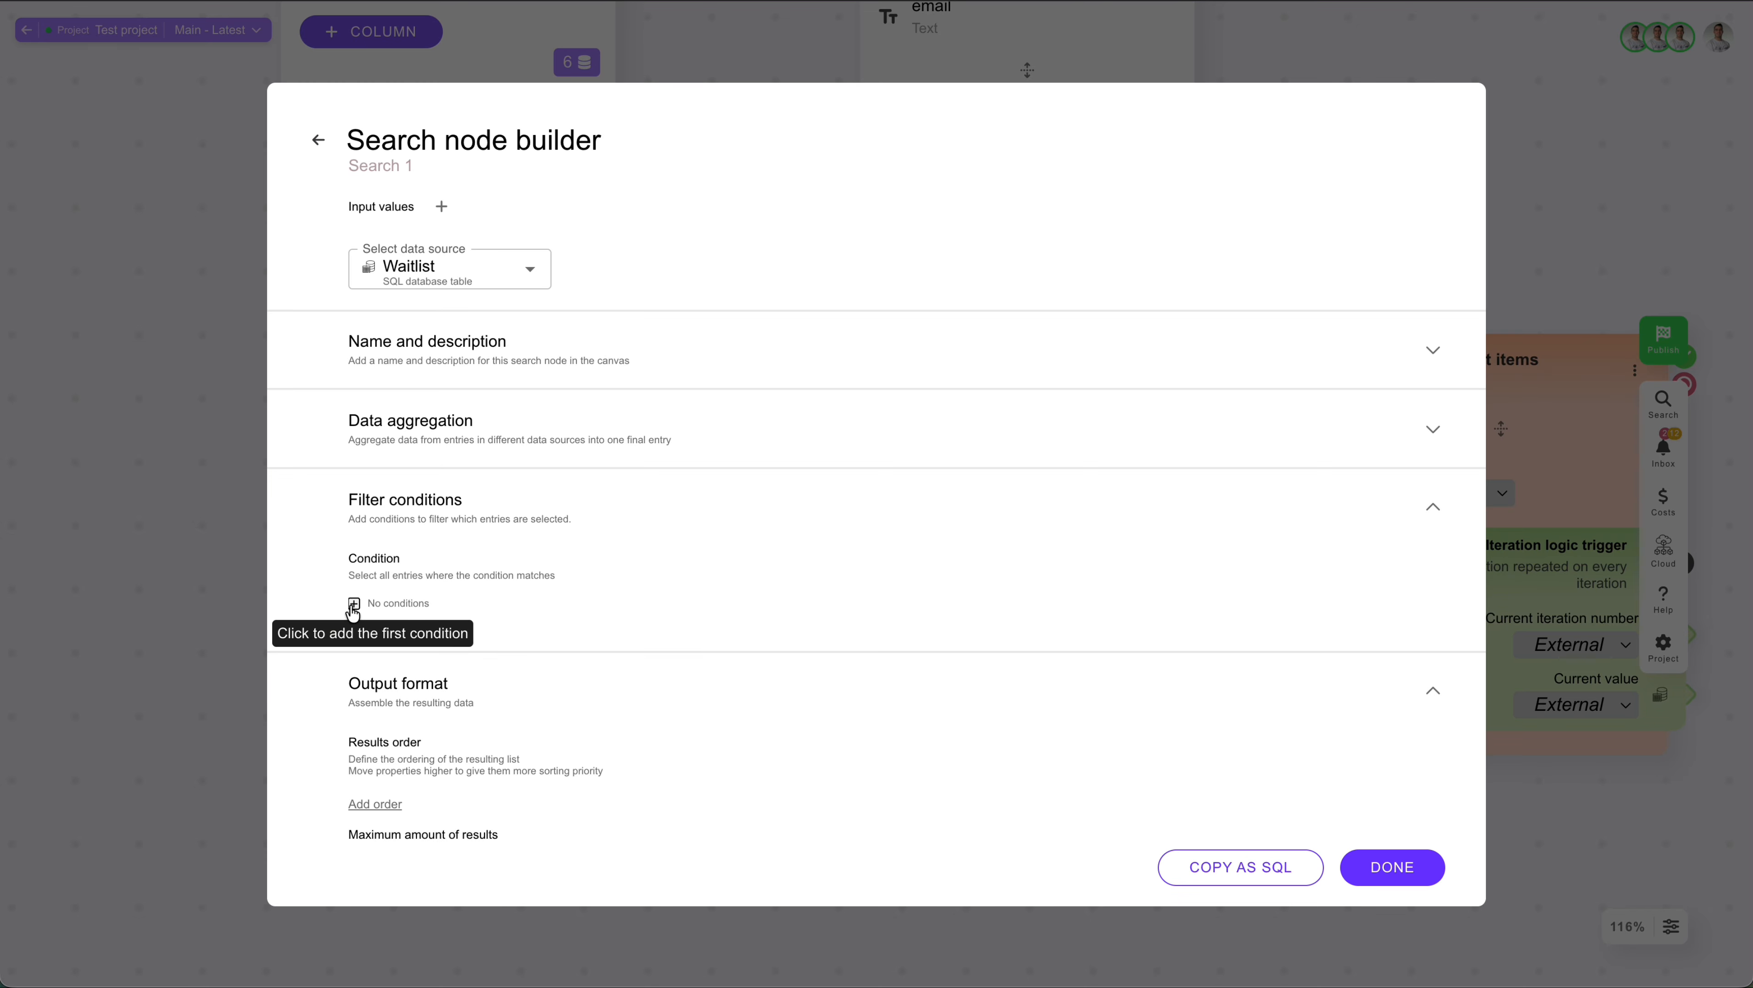
{"action": "left_click", "coordinate": [353, 599]}
{"action": "left_click", "coordinate": [436, 618]}
{"action": "type", "text": "invi"}
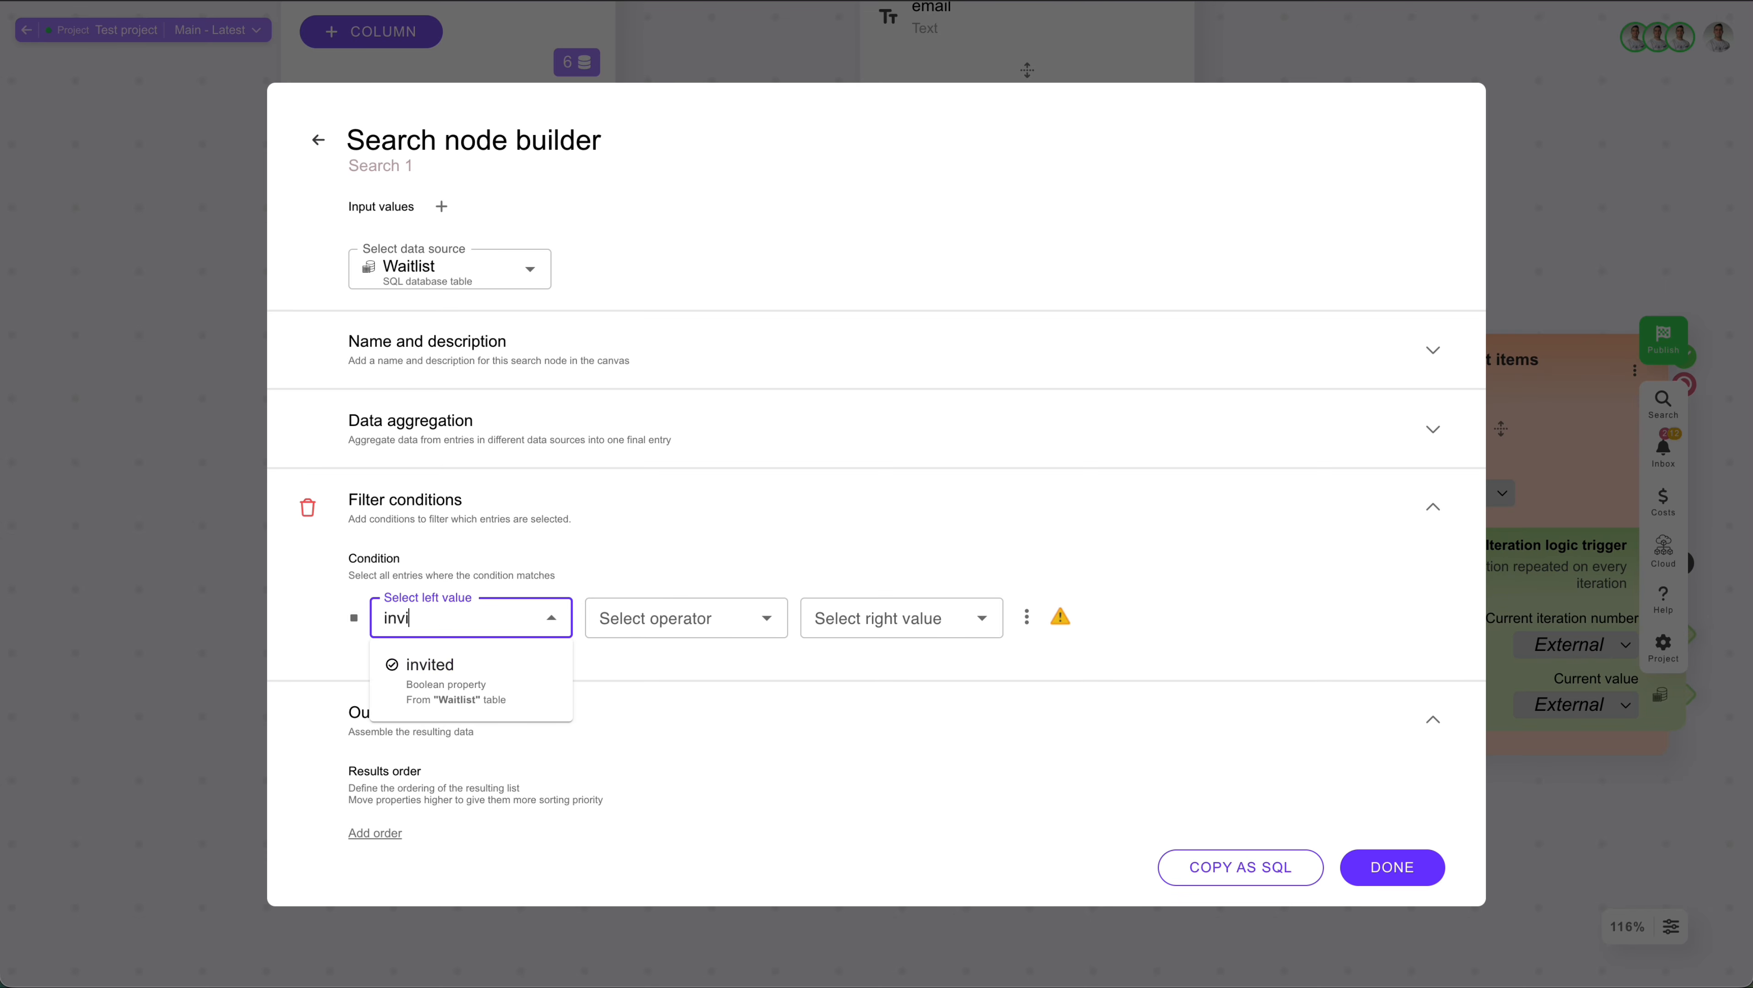
{"action": "left_click", "coordinate": [469, 663]}
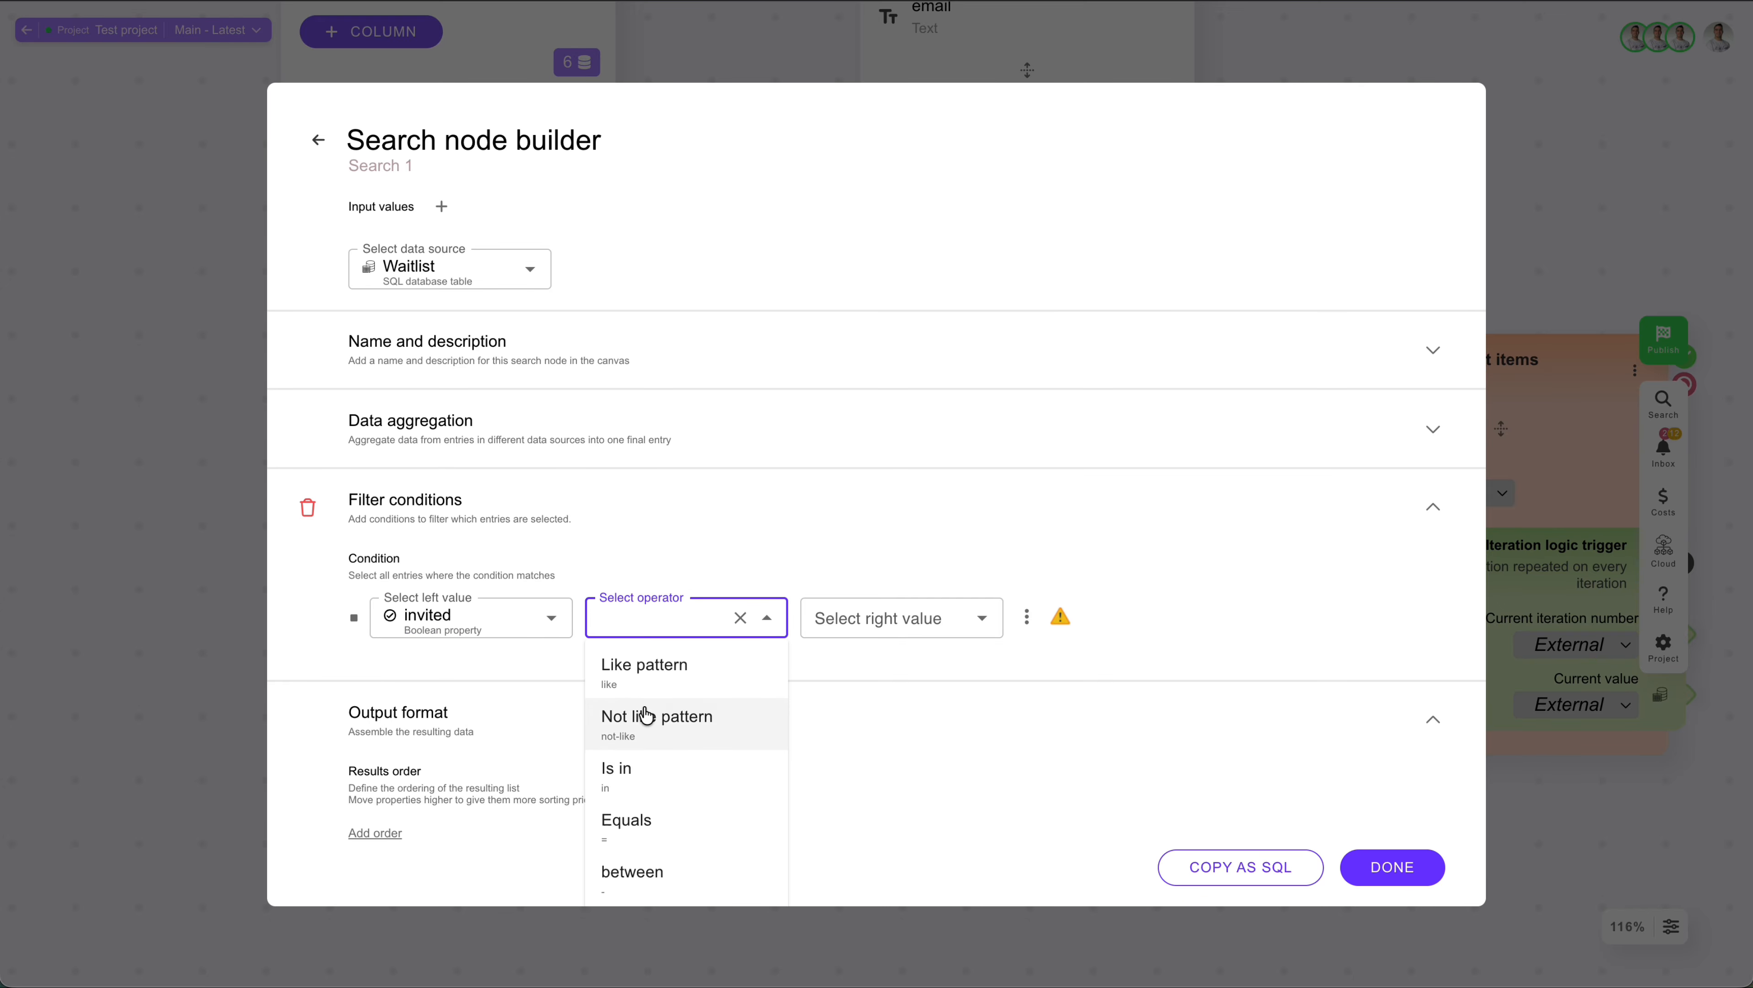
{"action": "left_click", "coordinate": [646, 820]}
{"action": "left_click", "coordinate": [851, 618]}
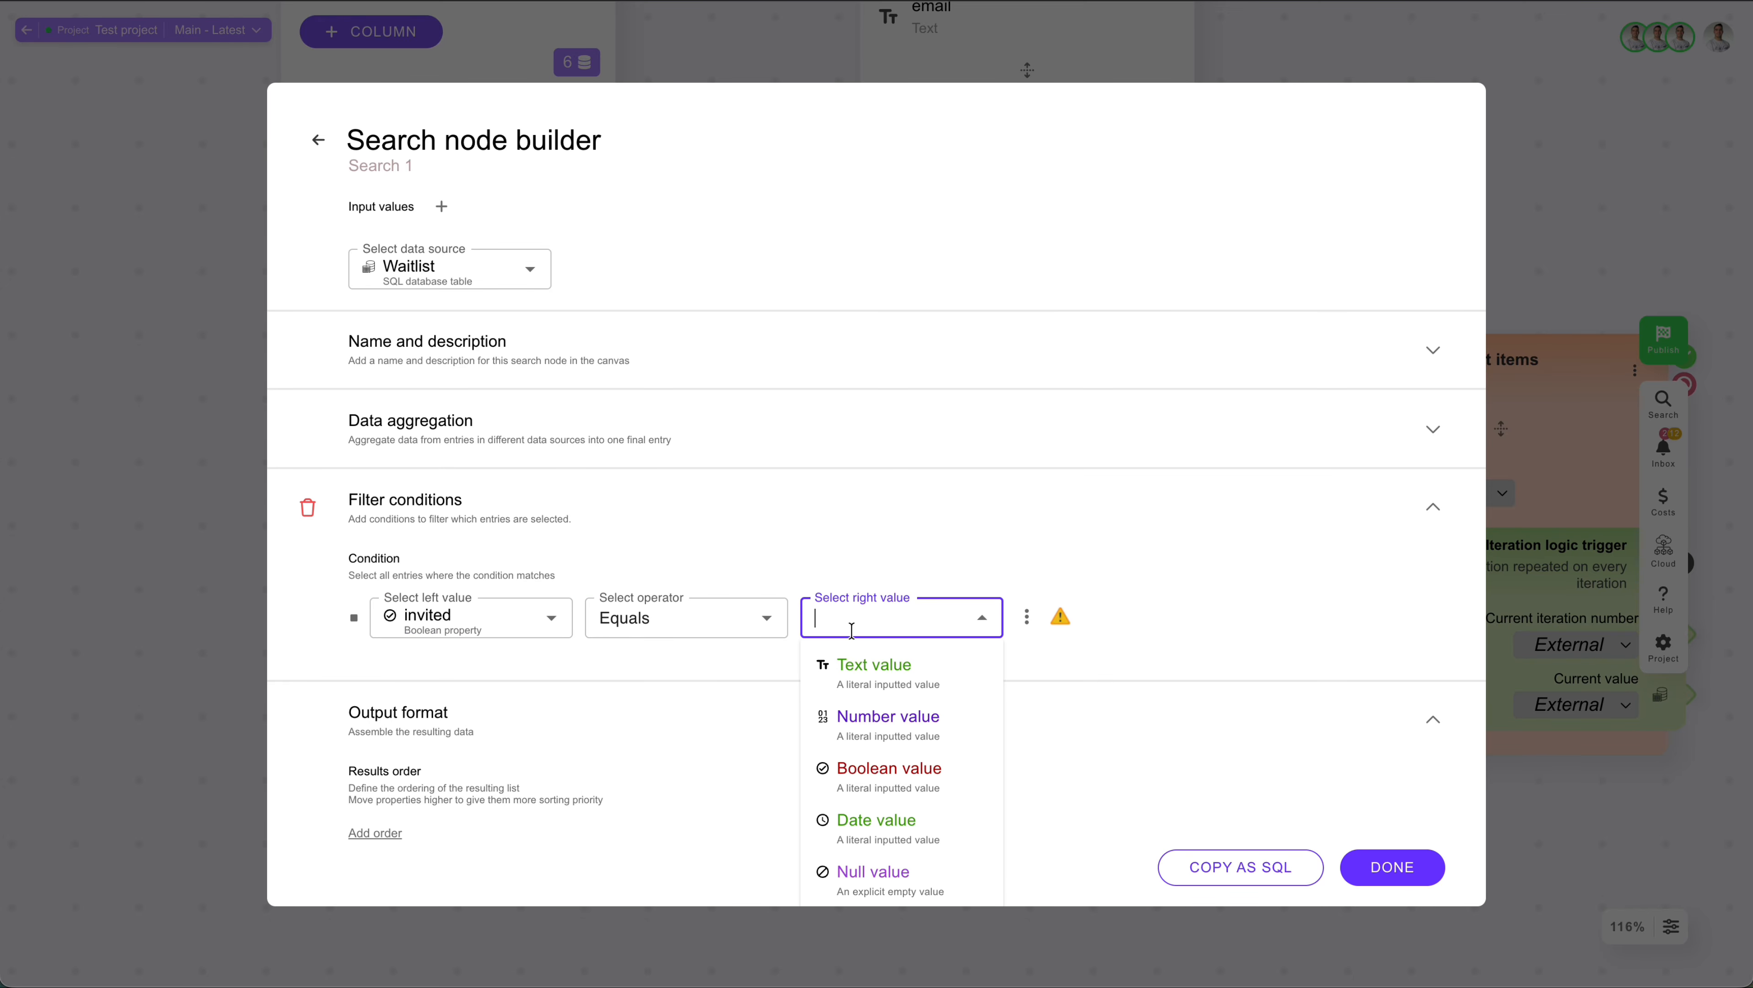
{"action": "scroll", "coordinate": [873, 715], "scroll_direction": "down", "scroll_amount": 1}
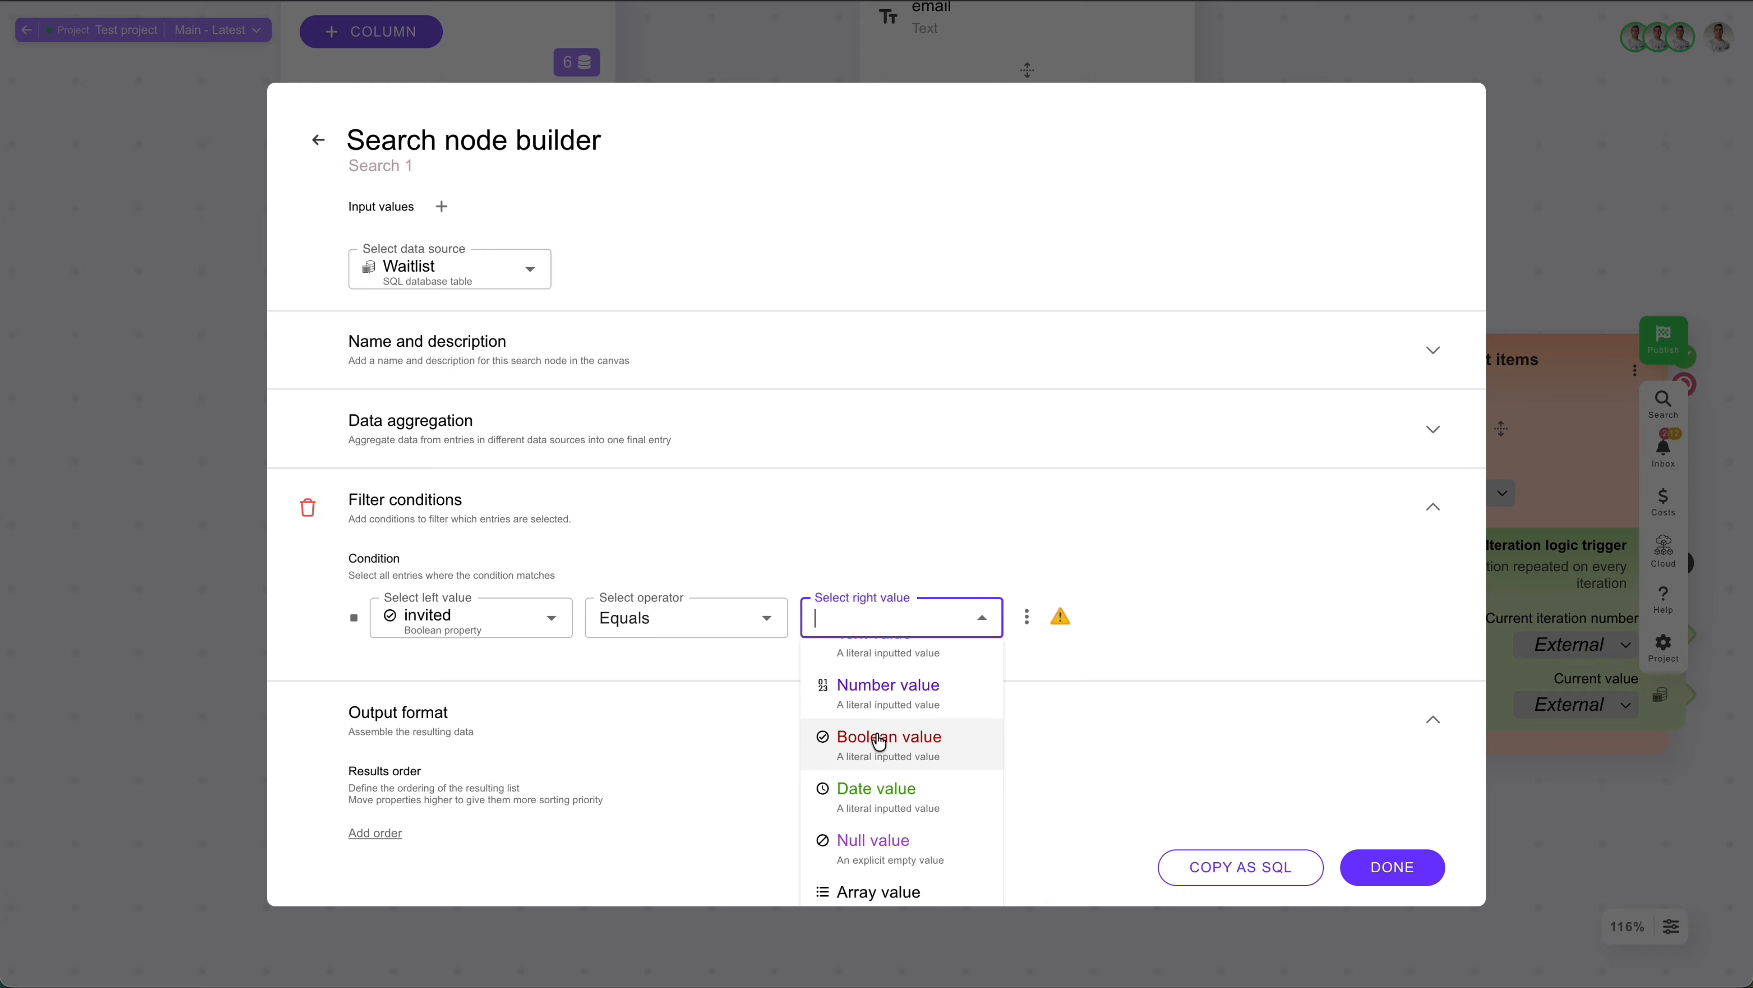
{"action": "left_click", "coordinate": [881, 745]}
{"action": "scroll", "coordinate": [882, 745], "scroll_direction": "down", "scroll_amount": 3}
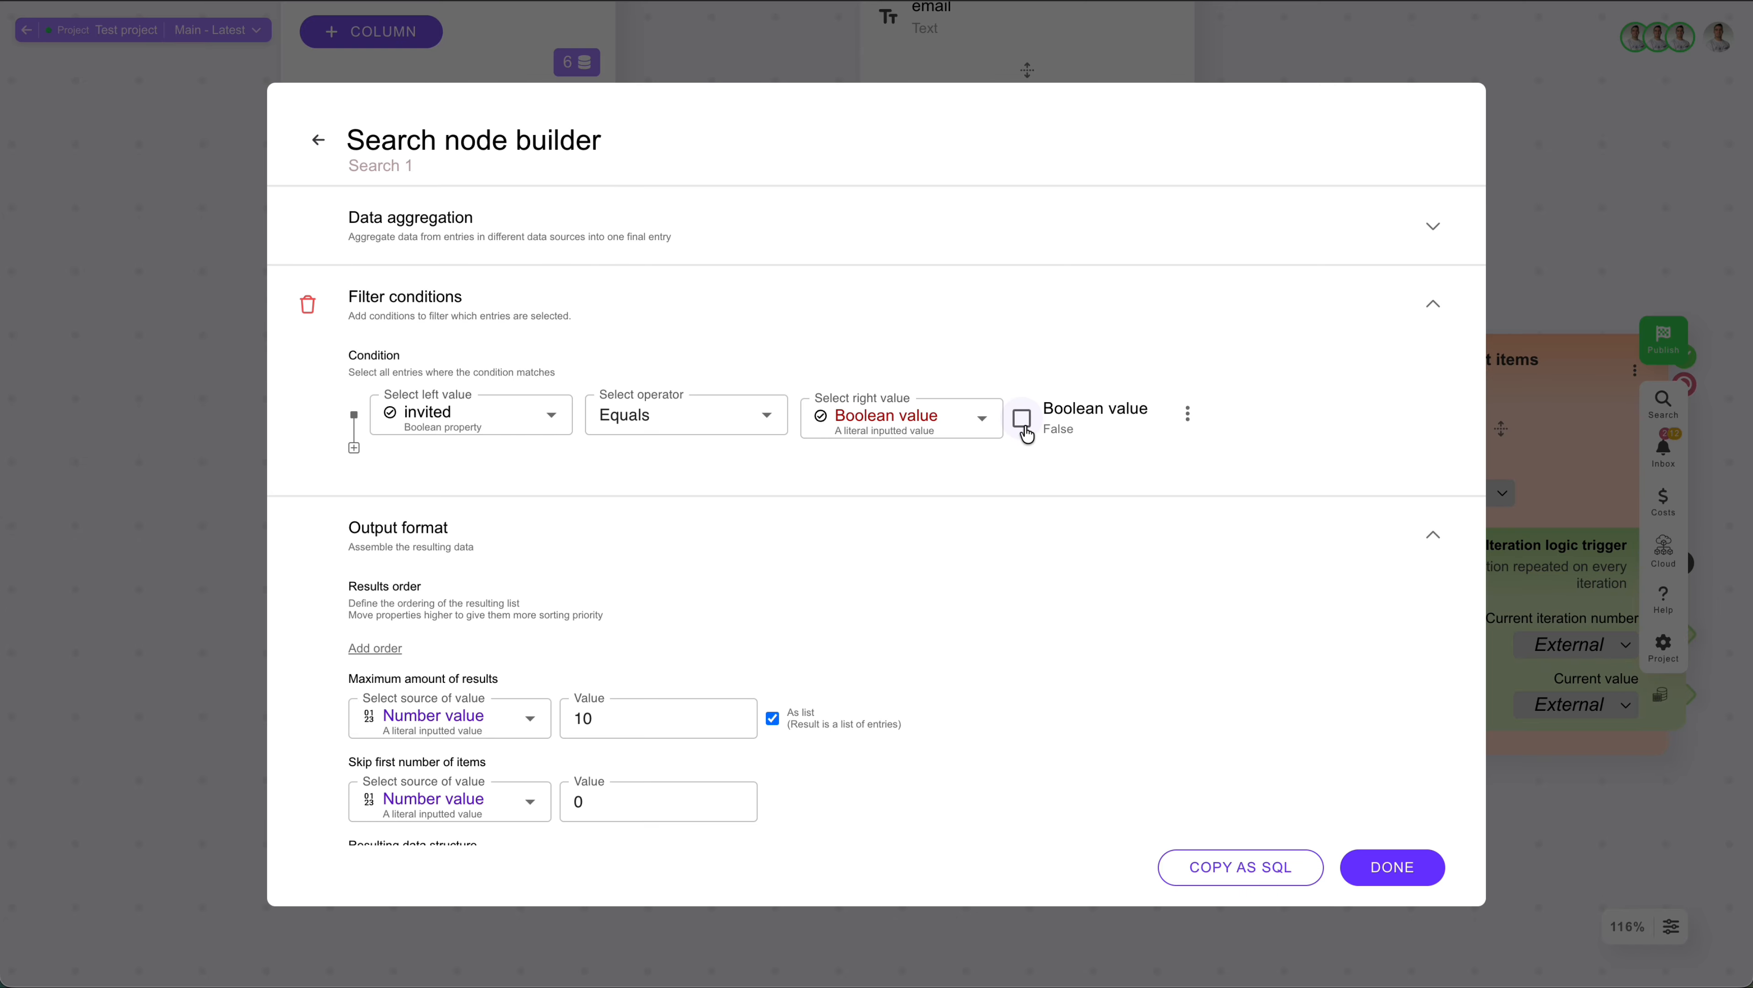
{"action": "scroll", "coordinate": [896, 575], "scroll_direction": "down", "scroll_amount": 8}
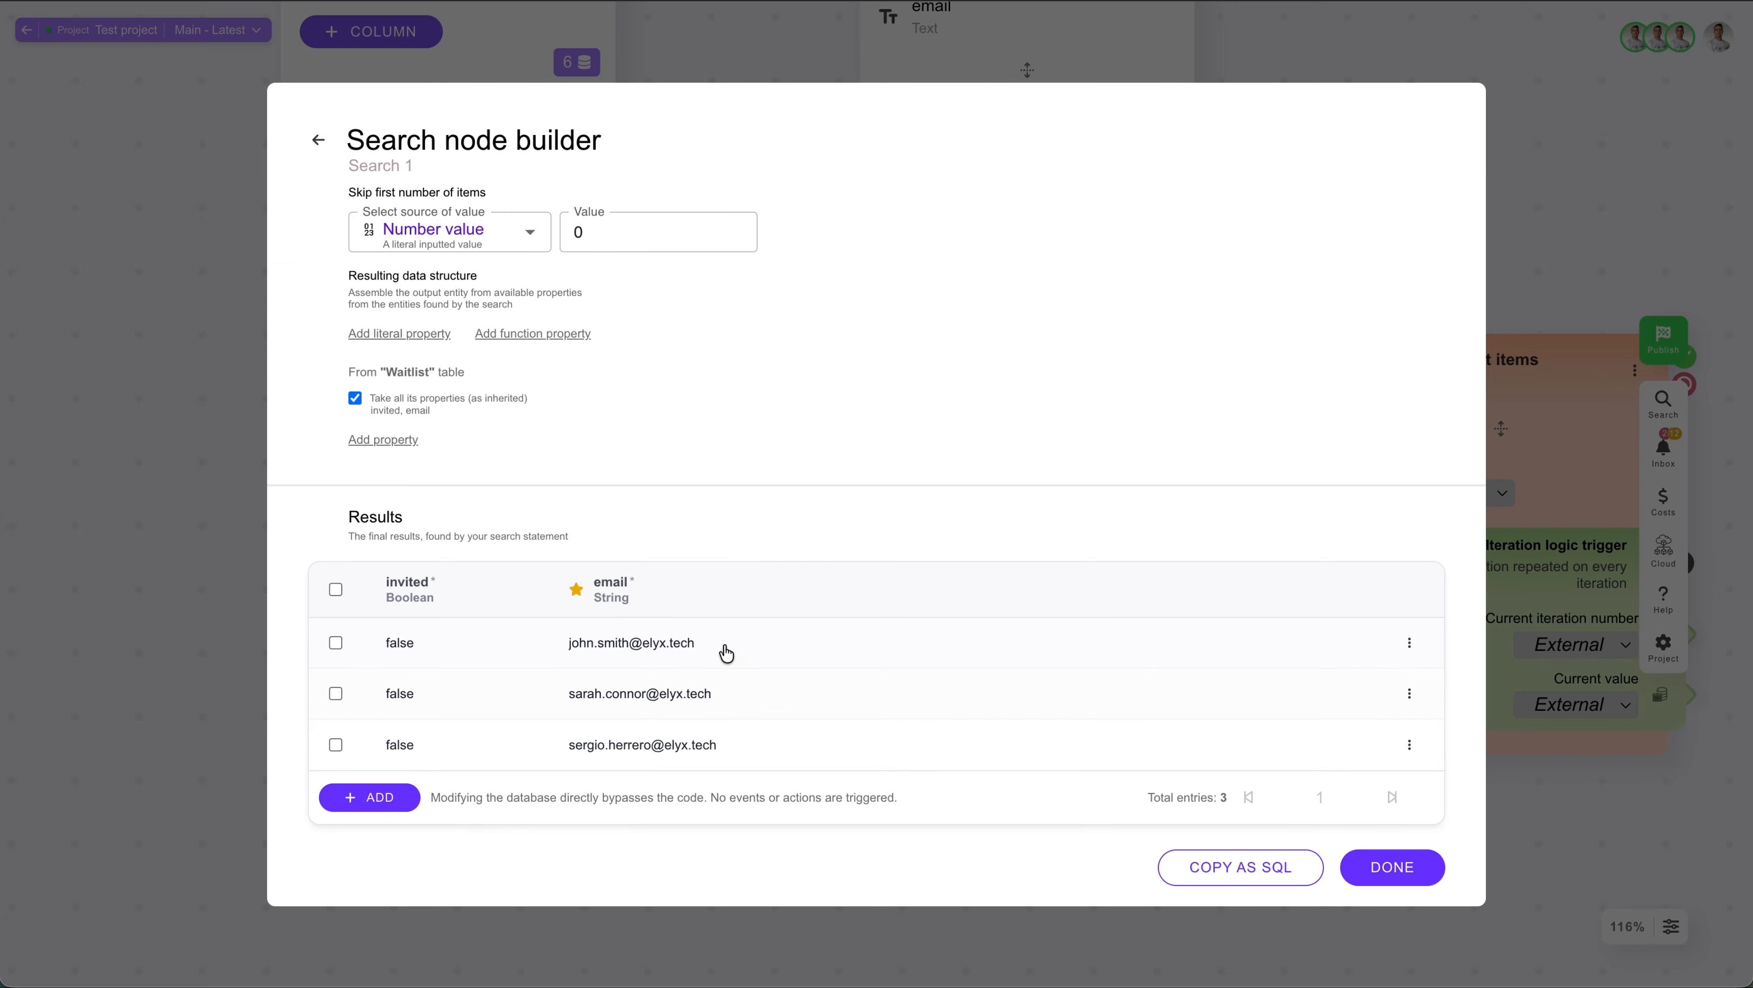
{"action": "mouse_move", "coordinate": [644, 651]}
{"action": "left_click", "coordinate": [1391, 871]}
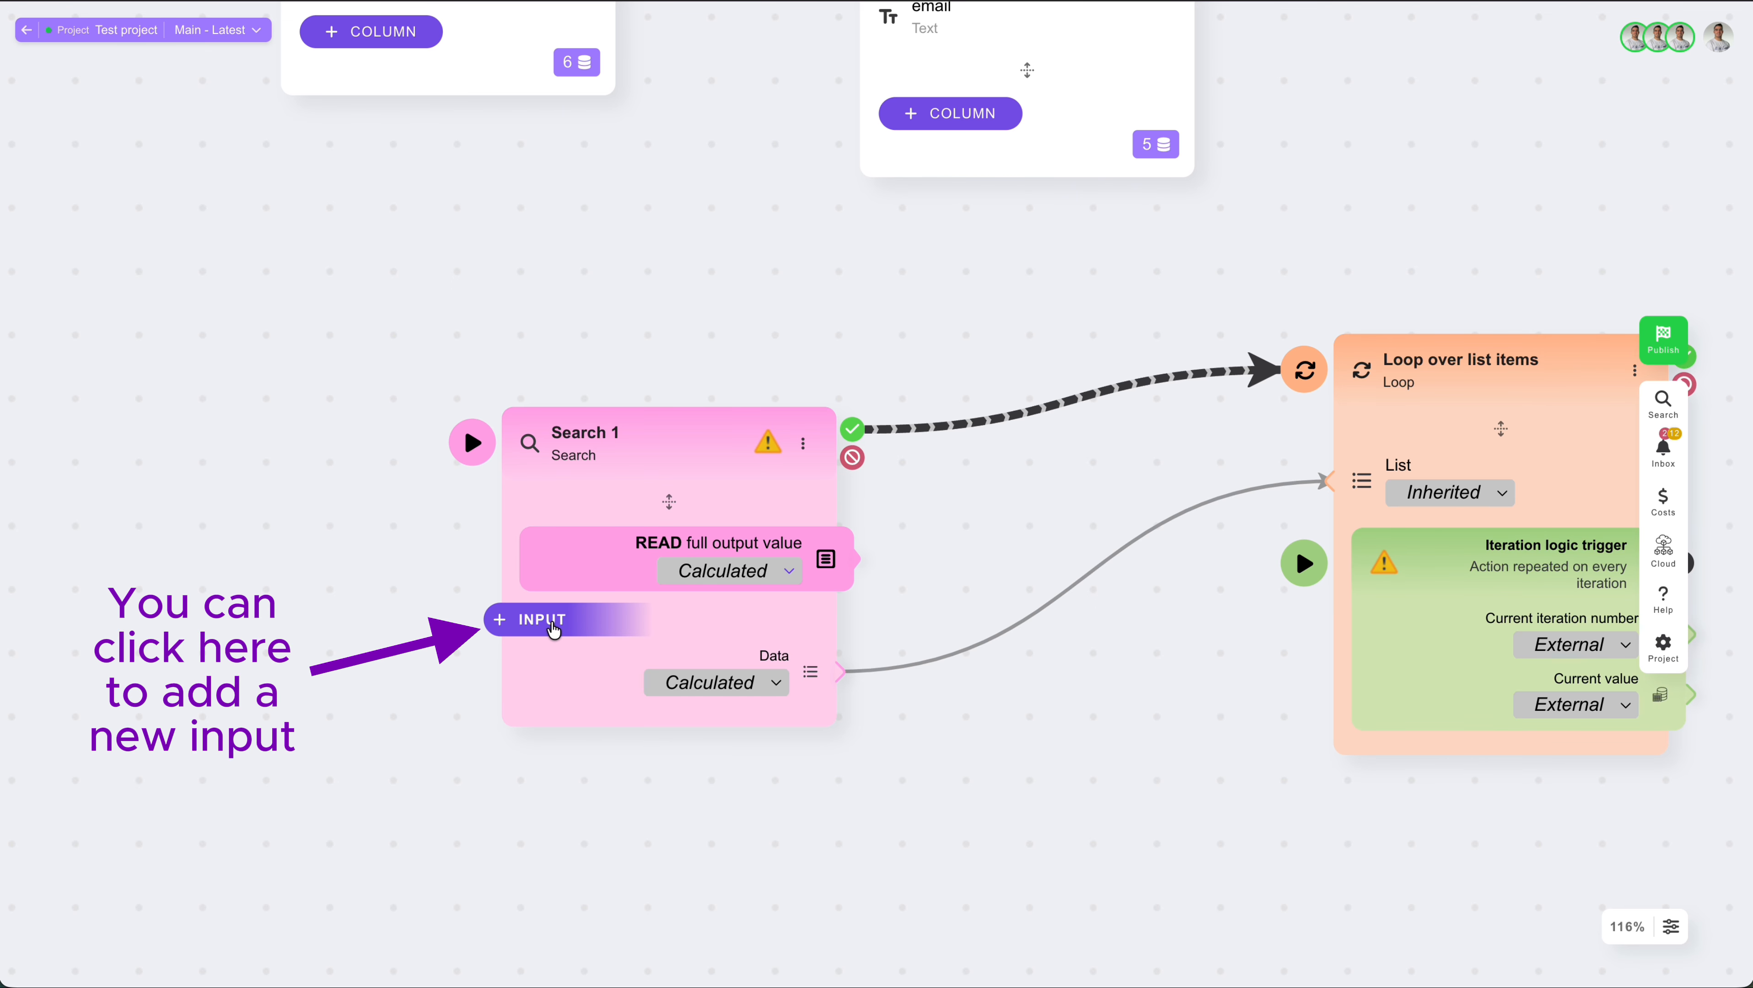
Step: Add an input value named "External email" to the Search 1 node
{"action": "double_click", "coordinate": [656, 445]}
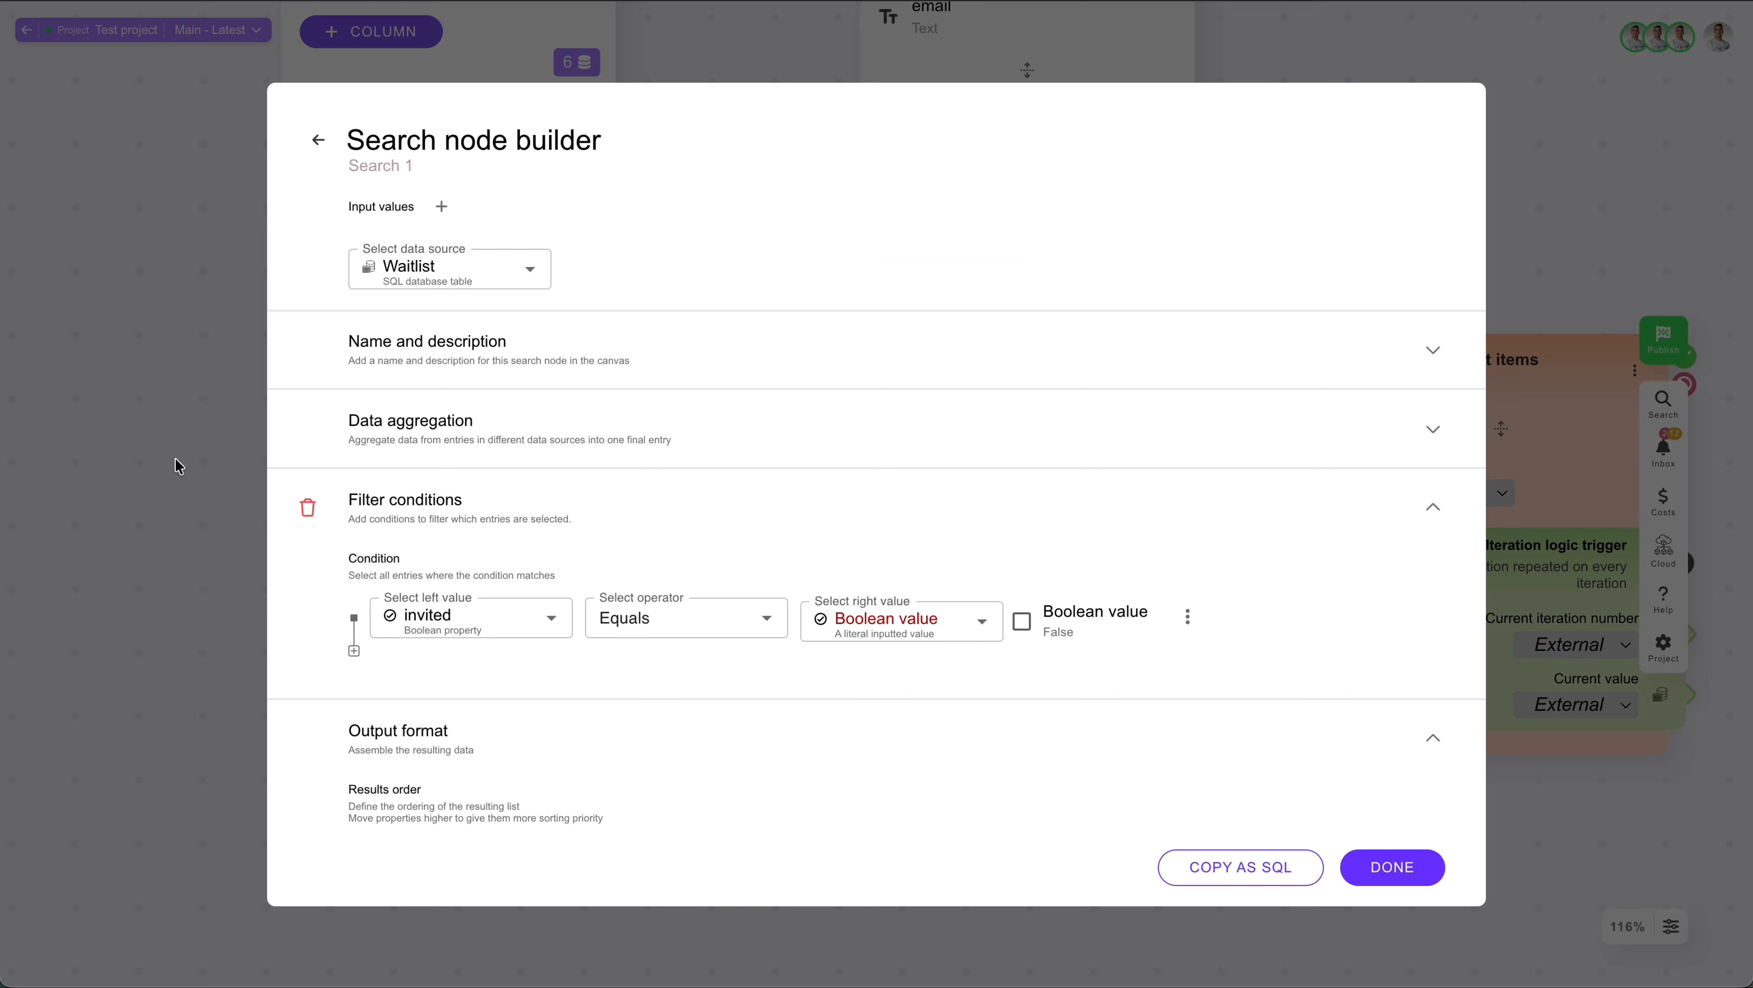
{"action": "left_click", "coordinate": [441, 207]}
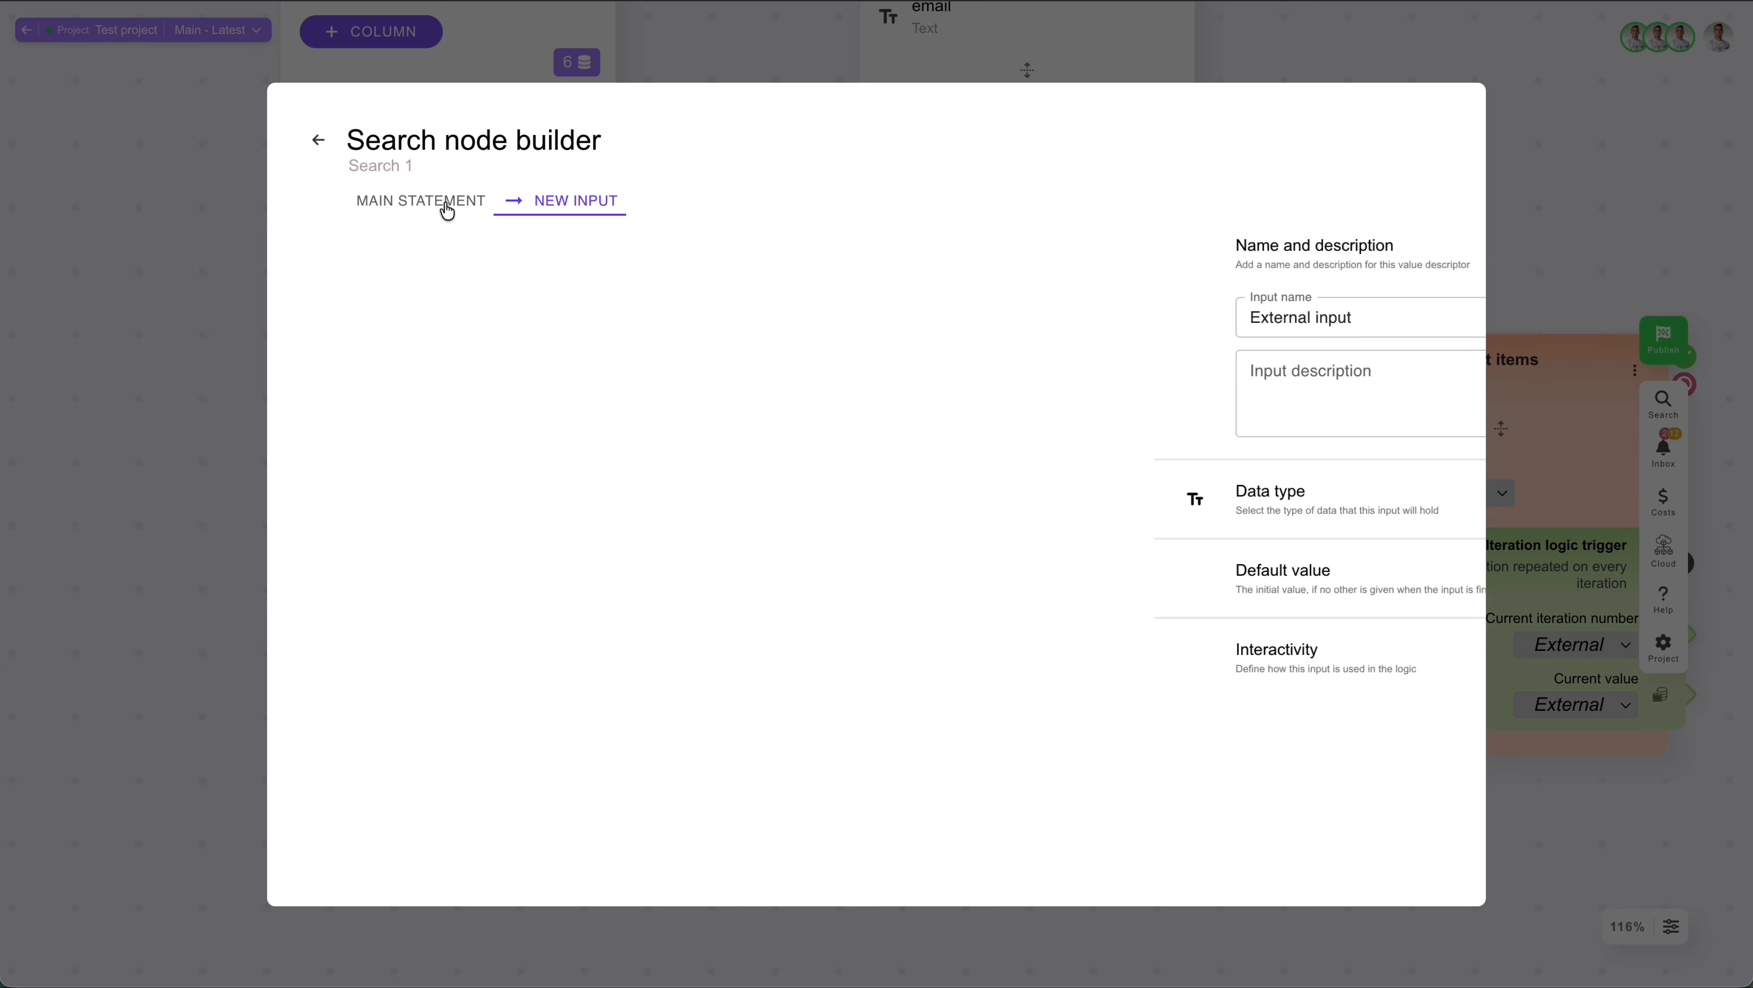
{"action": "left_click", "coordinate": [509, 308]}
{"action": "key", "text": "BackSpace"}
{"action": "key", "text": "BackSpace"}
{"action": "type", "text": "ema"}
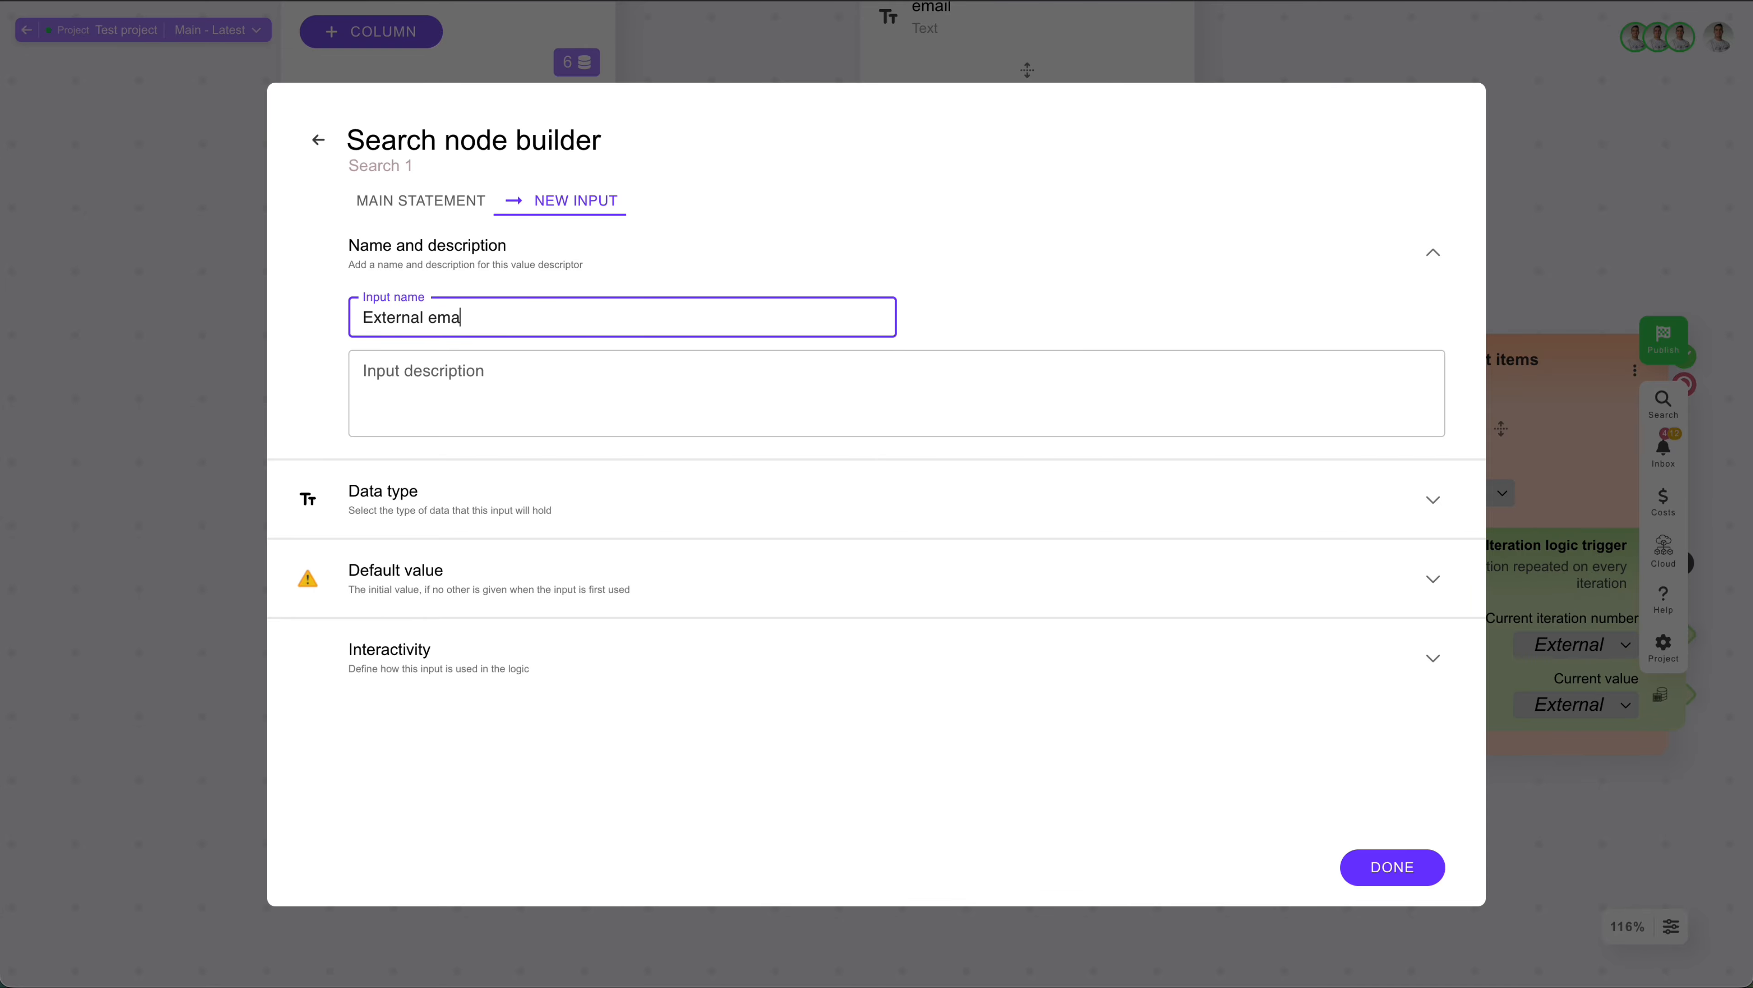
{"action": "type", "text": "il"}
{"action": "left_click", "coordinate": [258, 433]}
Step: Add the global variable Main email address before Search 1, link its success output to the search and its full value to External email
{"action": "scroll", "coordinate": [257, 434], "scroll_direction": "down", "scroll_amount": 2}
{"action": "scroll", "coordinate": [258, 433], "scroll_direction": "left", "scroll_amount": 5}
{"action": "double_click", "coordinate": [247, 429]}
{"action": "type", "text": "main"}
{"action": "left_click", "coordinate": [389, 606]}
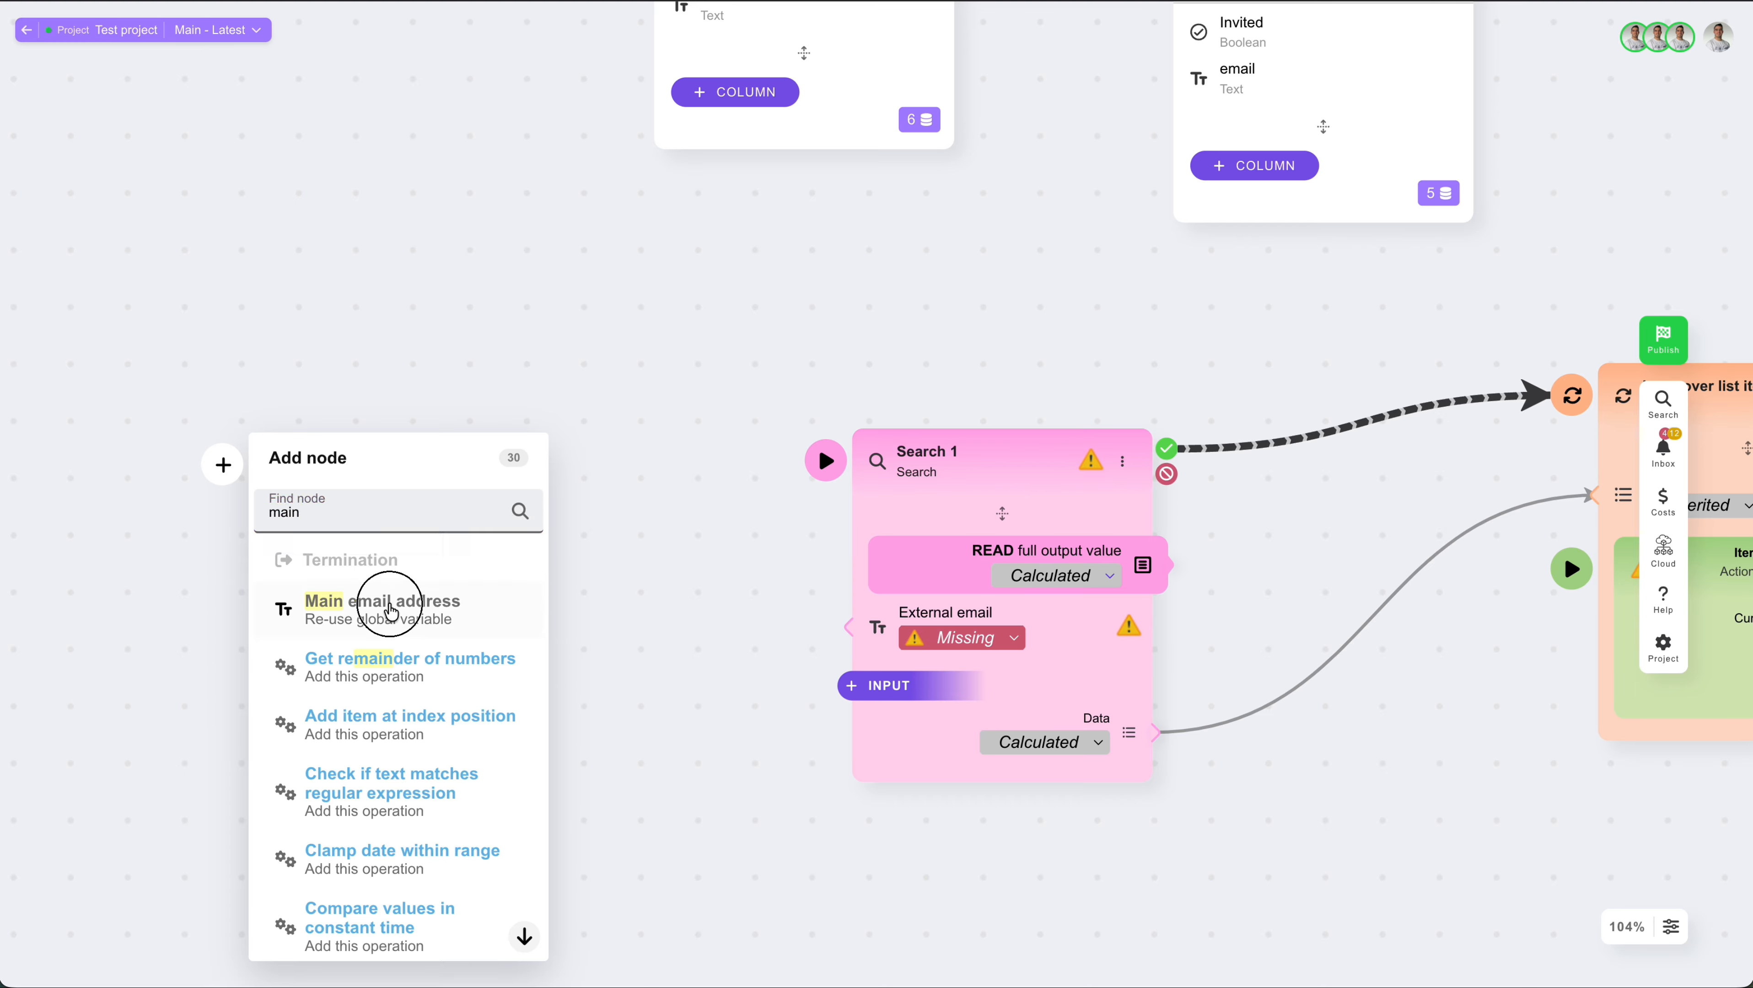
{"action": "left_click_drag", "start_coordinate": [564, 456], "coordinate": [822, 458]}
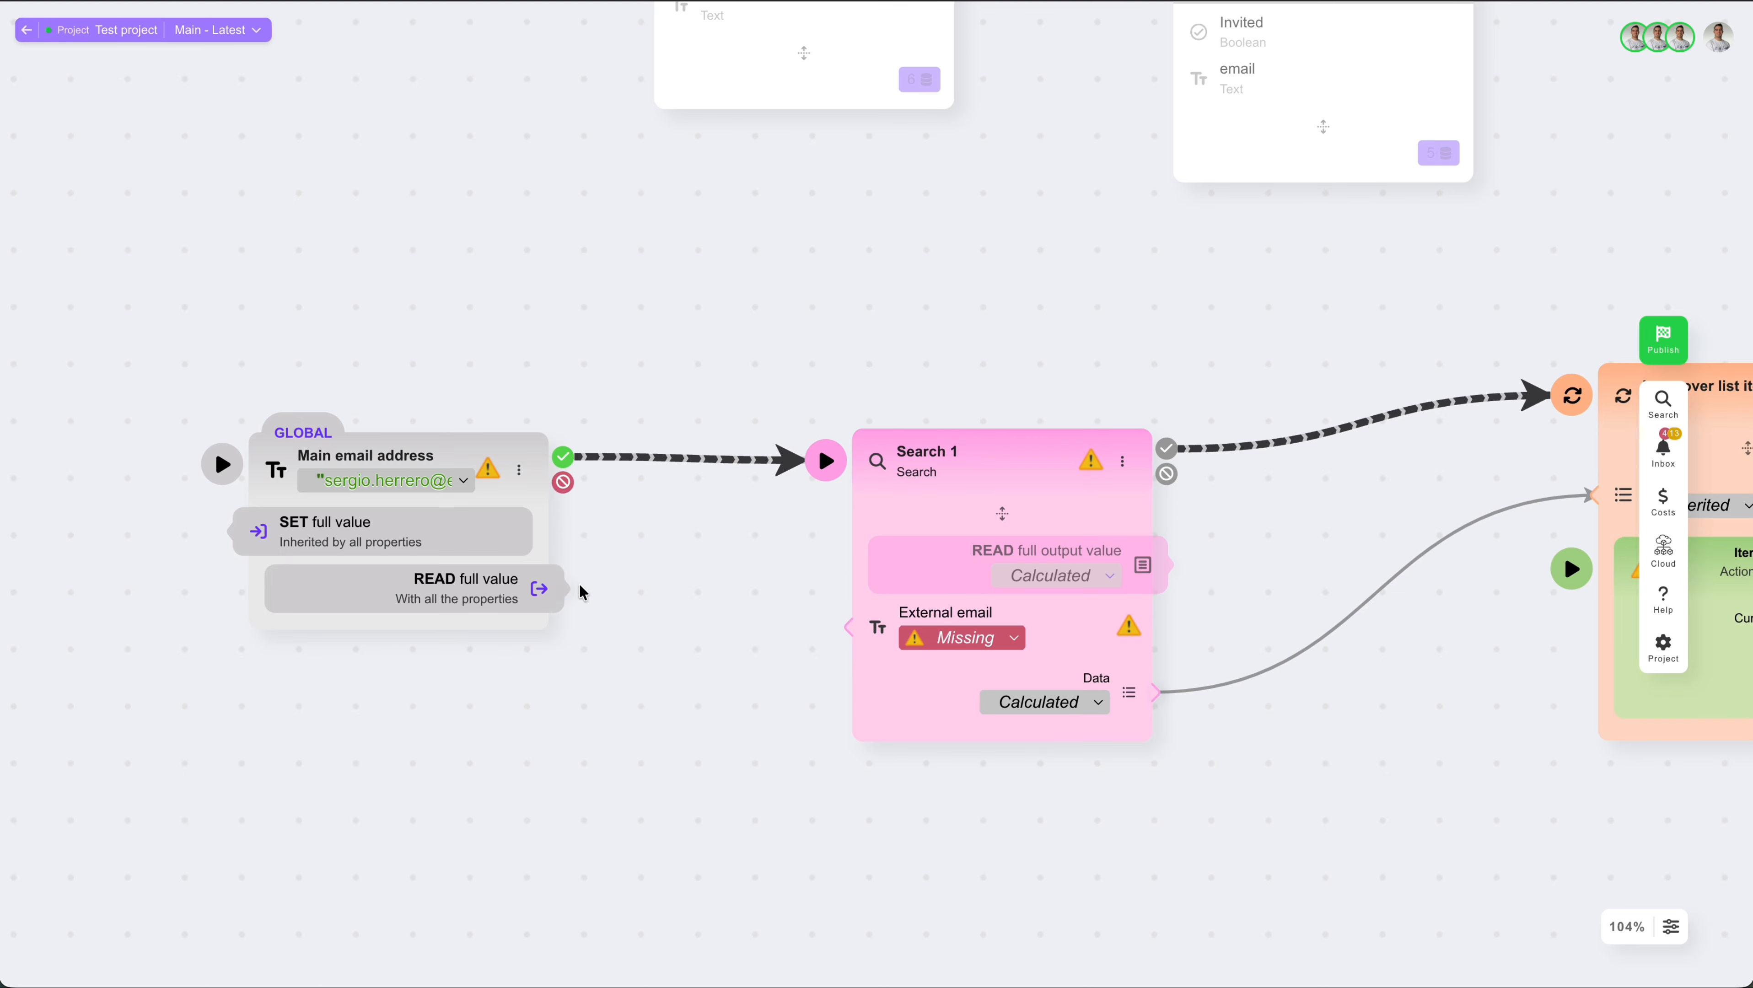
{"action": "left_click_drag", "start_coordinate": [567, 589], "coordinate": [850, 627]}
Step: Open the Search 1 node and change its filter condition's left value to the External email input
{"action": "scroll", "coordinate": [1330, 739], "scroll_direction": "right", "scroll_amount": 5}
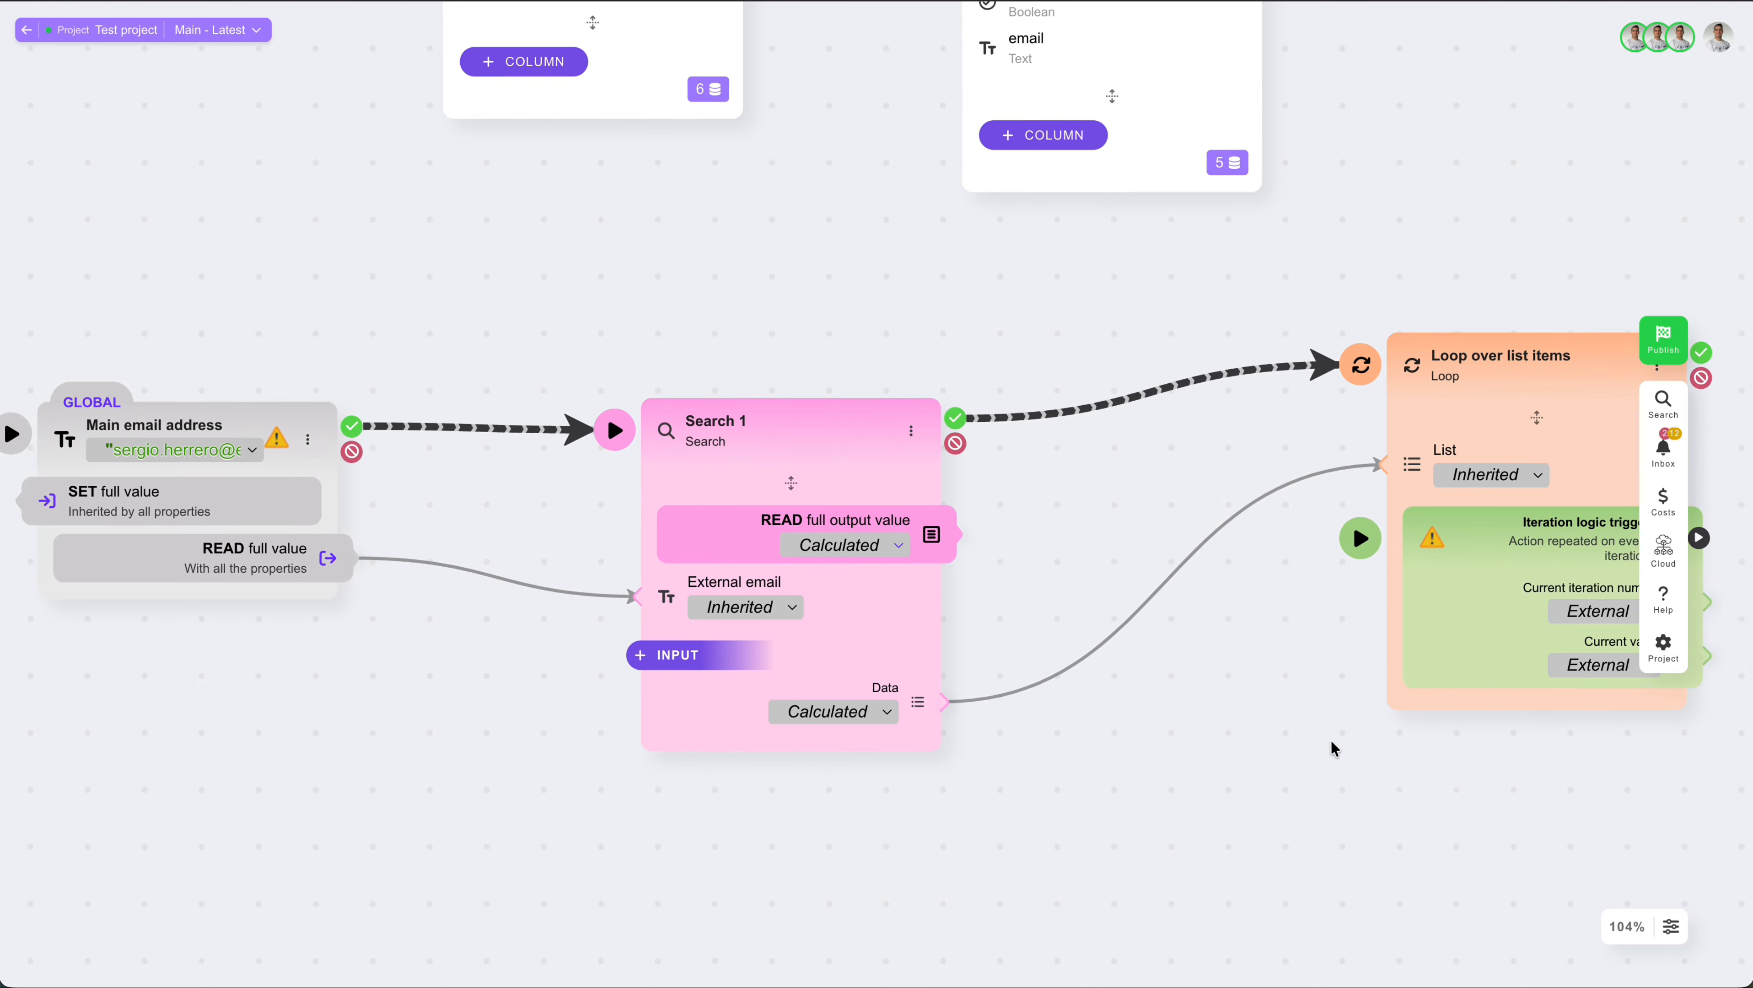
{"action": "scroll", "coordinate": [1331, 742], "scroll_direction": "up", "scroll_amount": 1}
{"action": "scroll", "coordinate": [1170, 544], "scroll_direction": "right", "scroll_amount": 5}
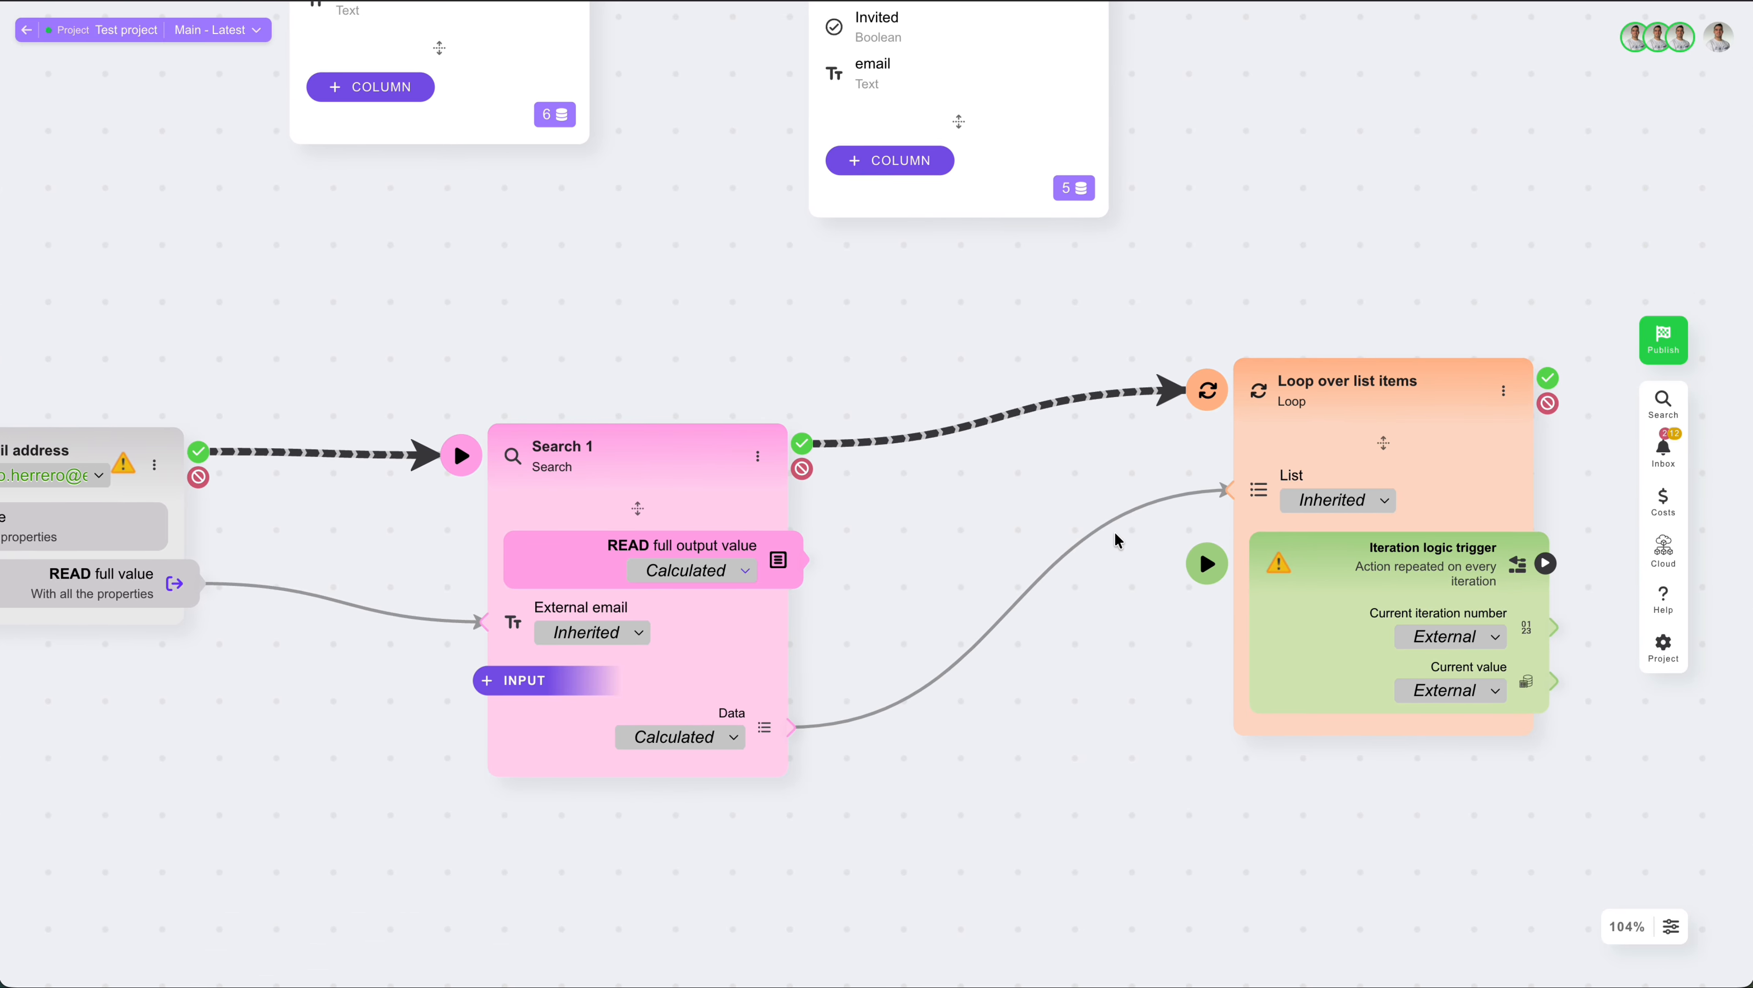
{"action": "double_click", "coordinate": [650, 467]}
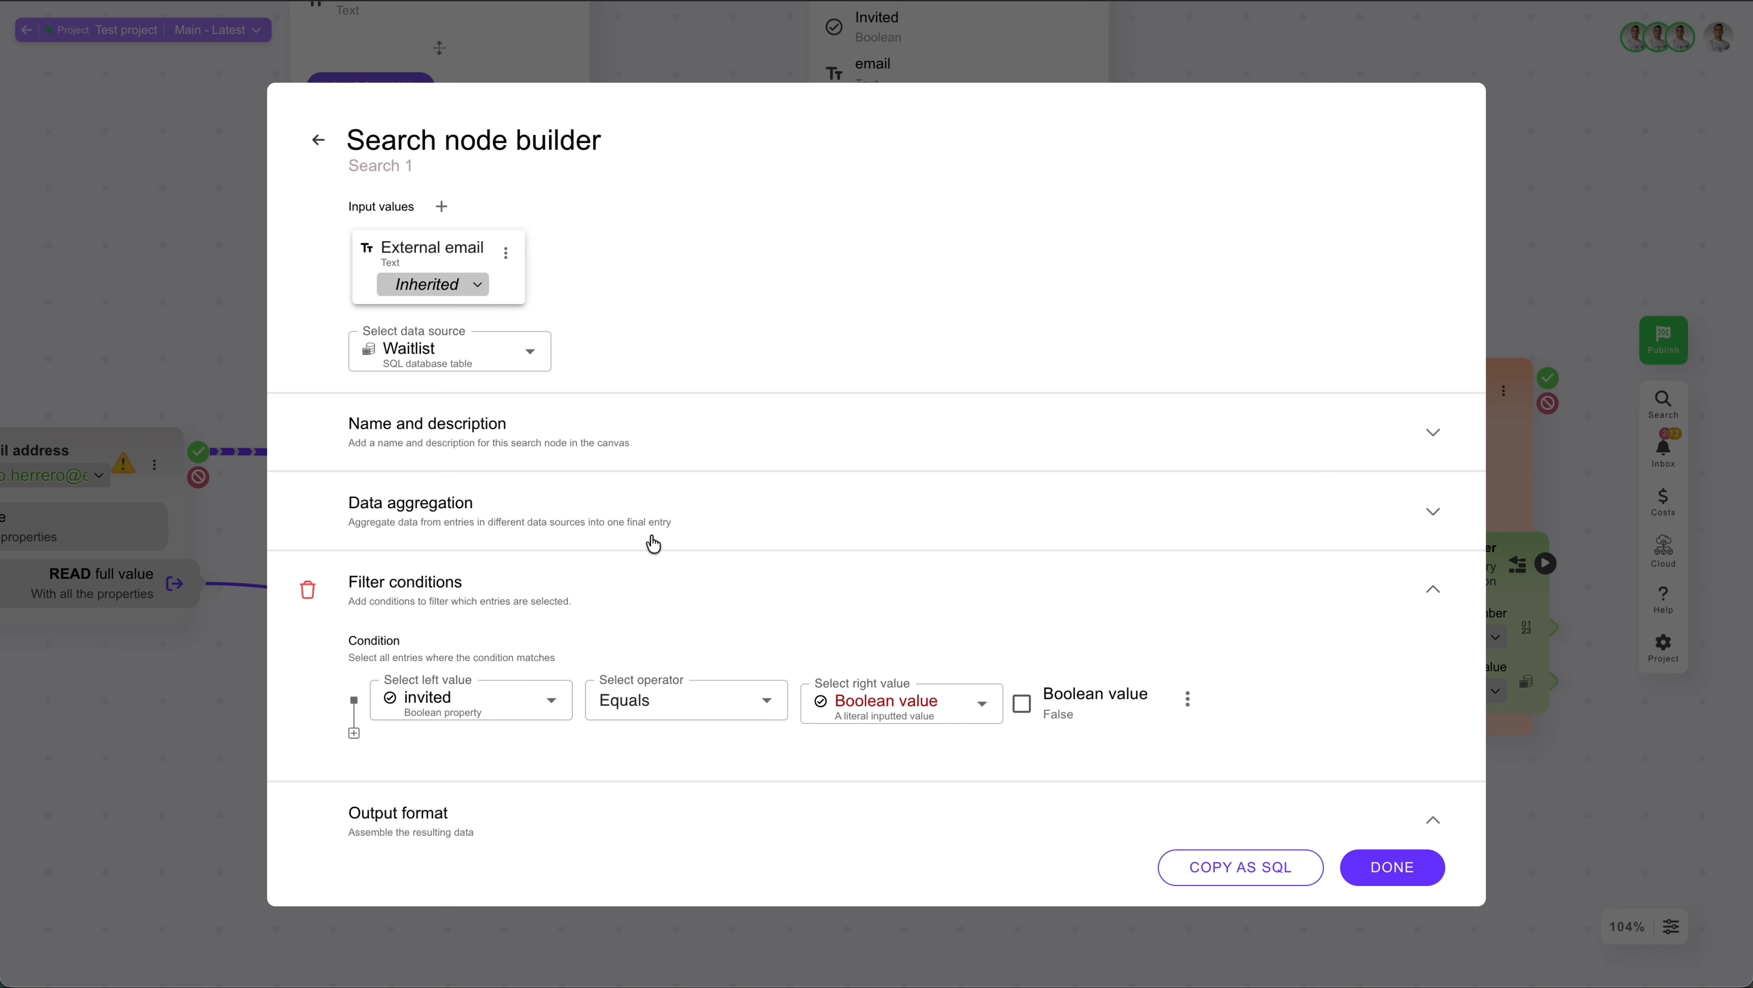
{"action": "scroll", "coordinate": [653, 543], "scroll_direction": "down", "scroll_amount": 2}
{"action": "left_click", "coordinate": [477, 613]}
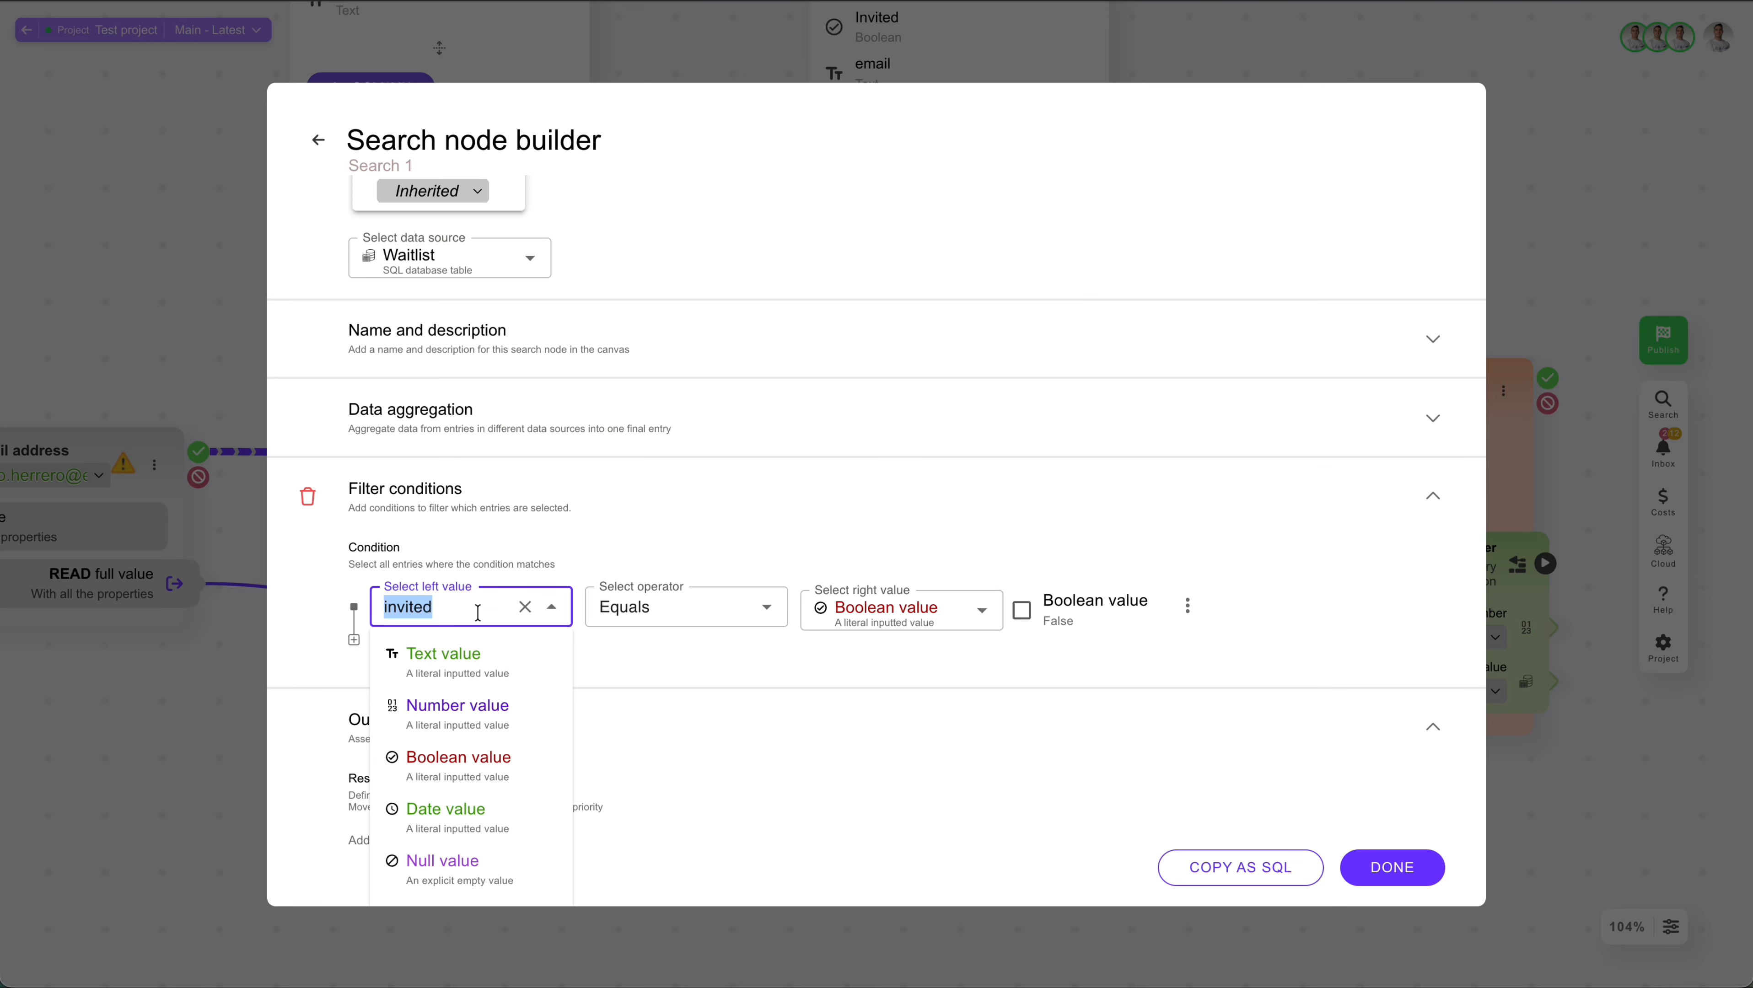
{"action": "scroll", "coordinate": [477, 613], "scroll_direction": "down", "scroll_amount": 12}
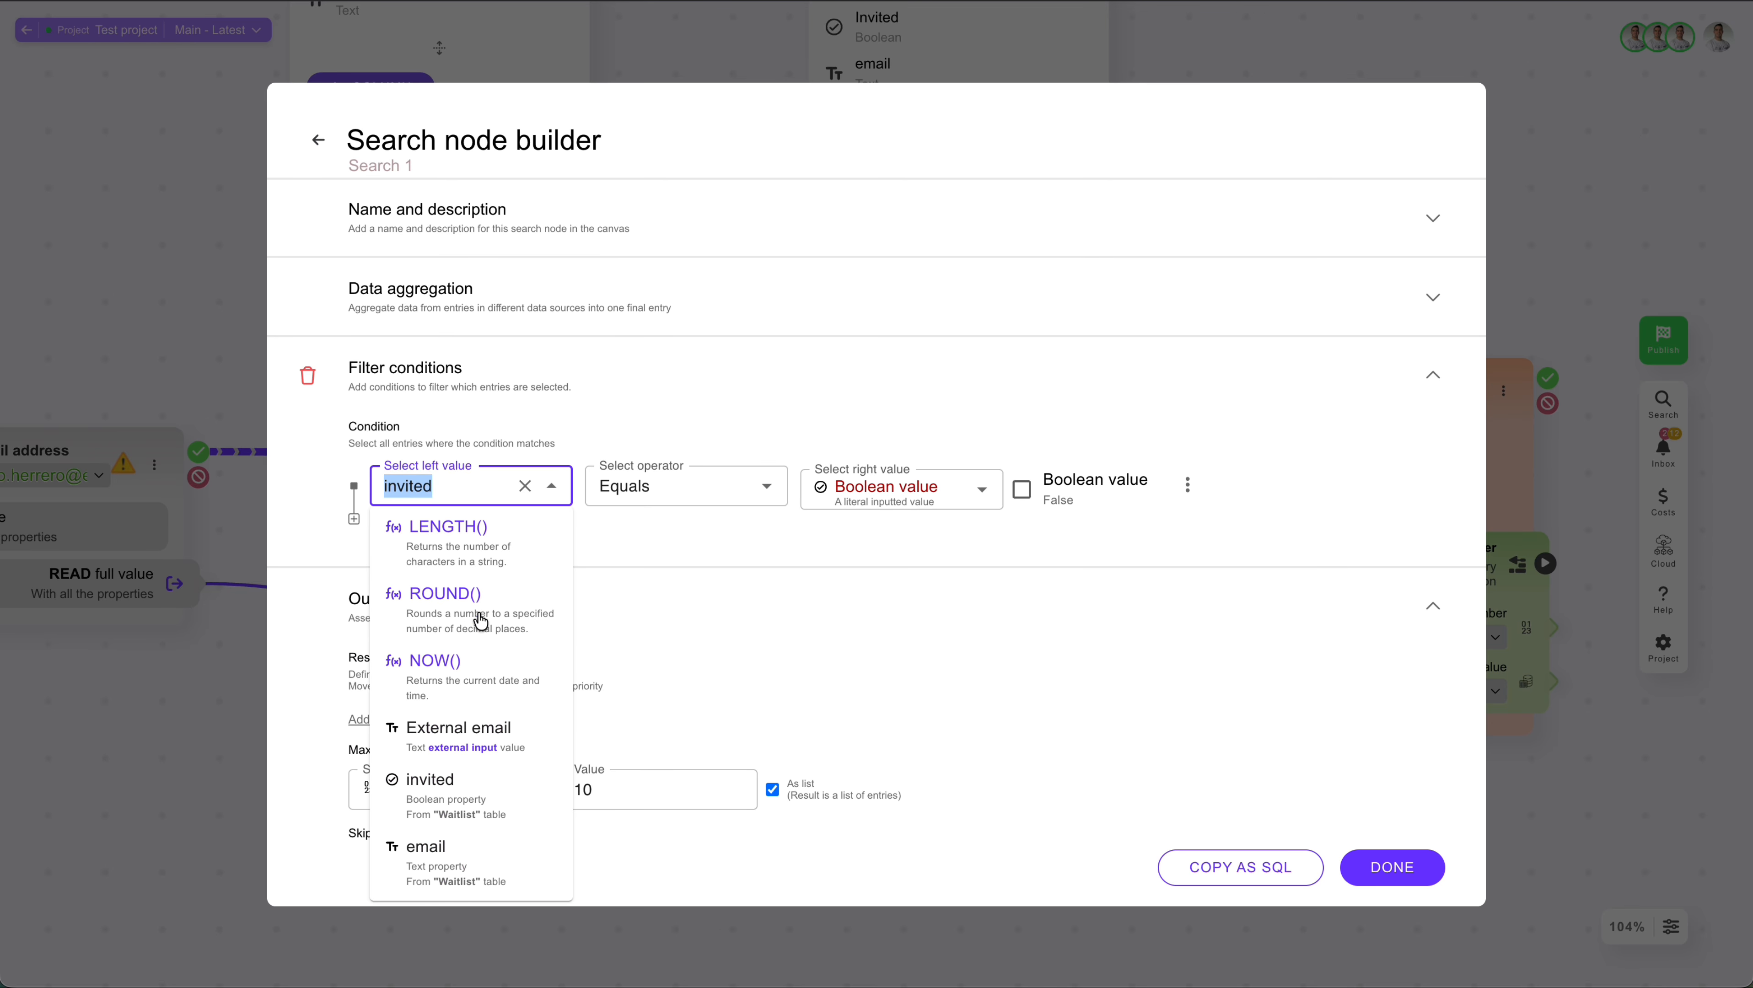
{"action": "left_click", "coordinate": [477, 651]}
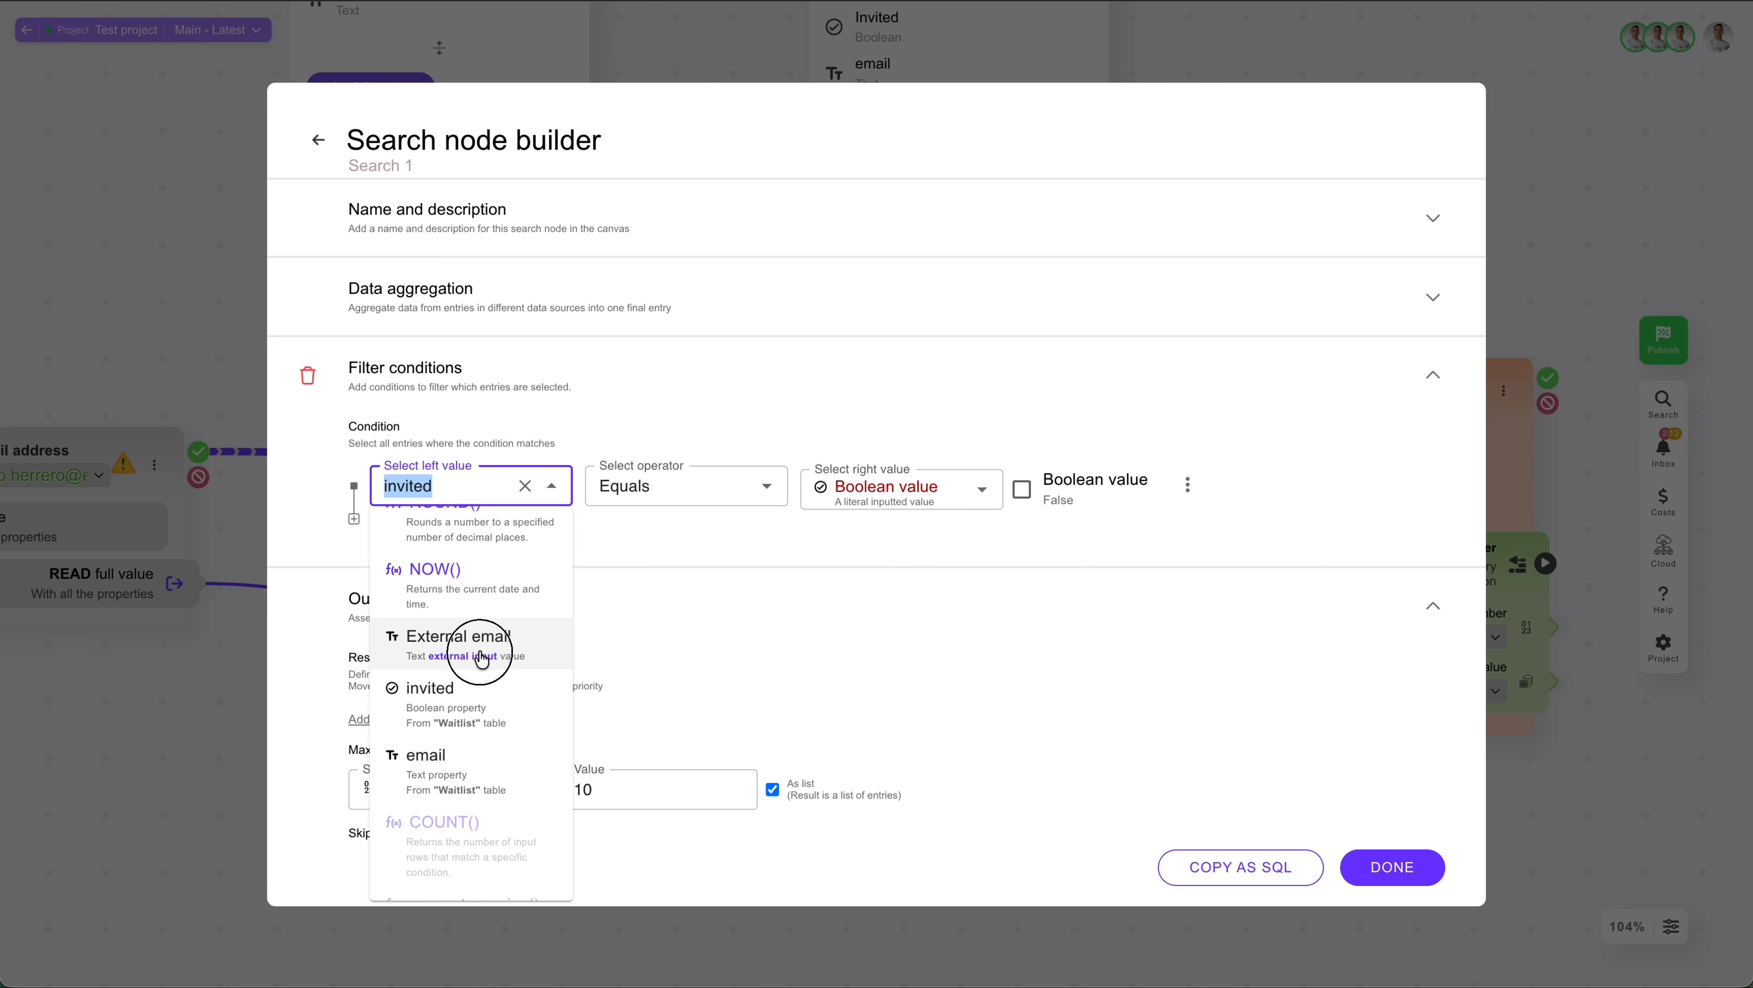
Step: Set the filter condition's right value to the Waitlist table's email property and check the search results
{"action": "left_click", "coordinate": [900, 489]}
{"action": "type", "text": "email"}
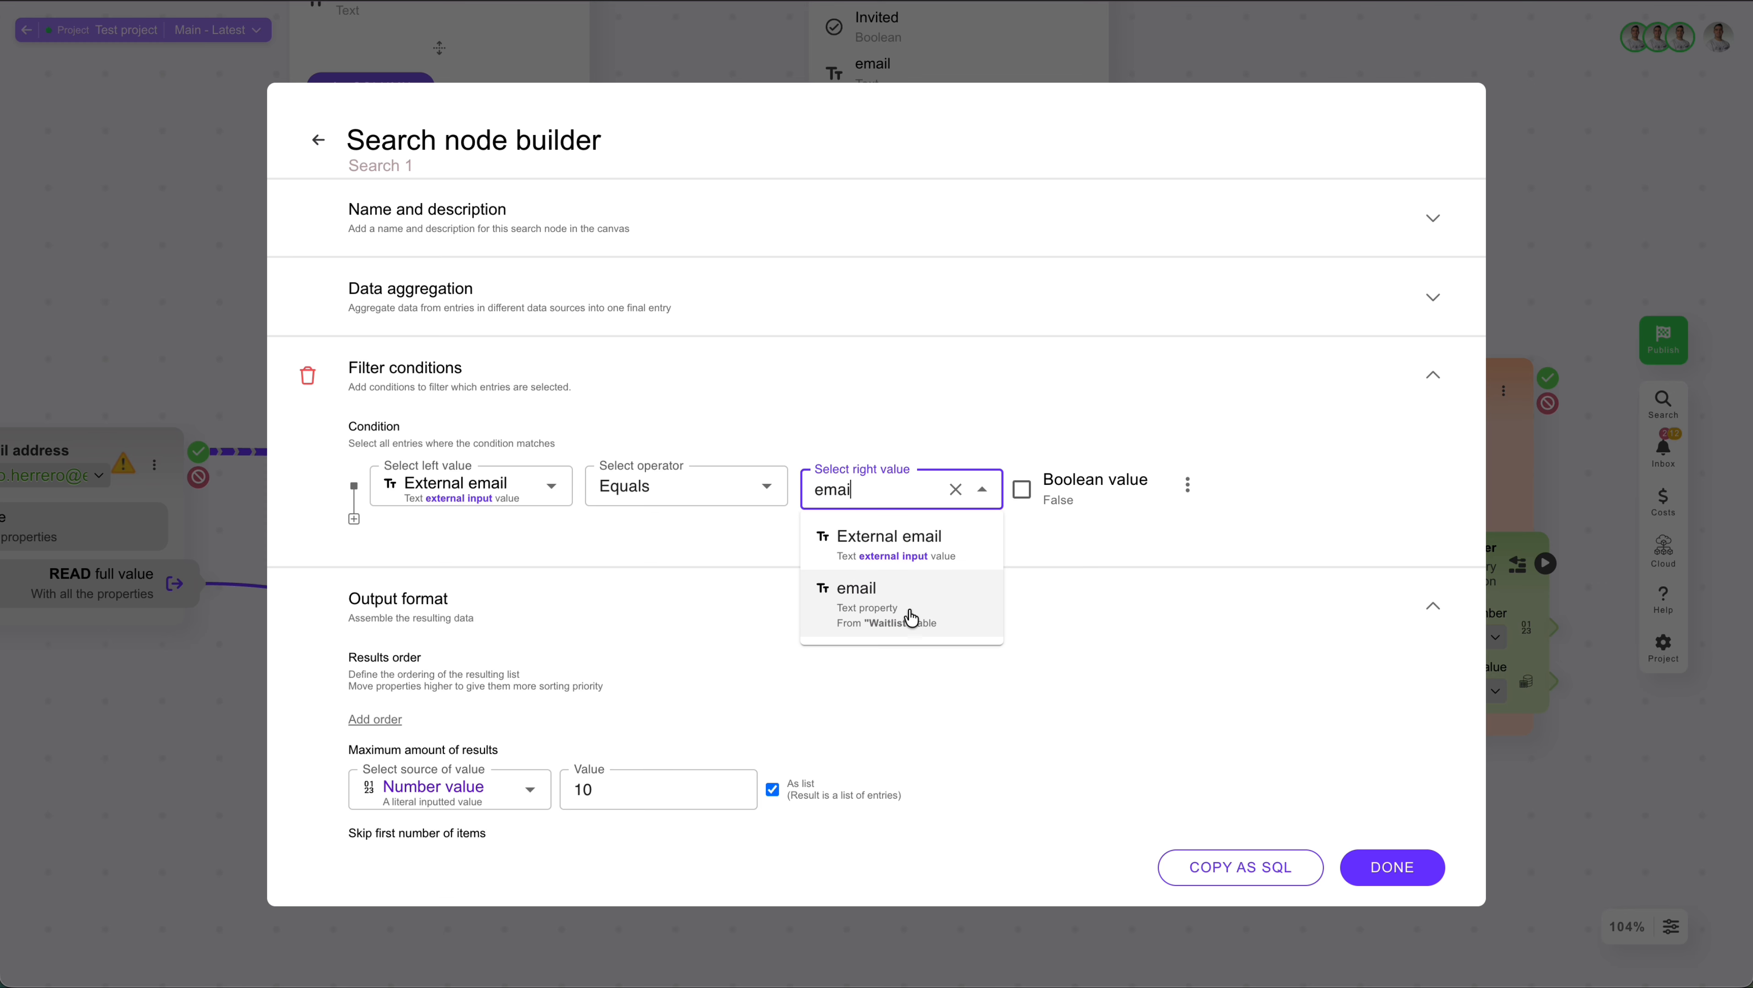
{"action": "left_click", "coordinate": [900, 614]}
{"action": "scroll", "coordinate": [891, 619], "scroll_direction": "down", "scroll_amount": 1}
{"action": "scroll", "coordinate": [891, 619], "scroll_direction": "down", "scroll_amount": 6}
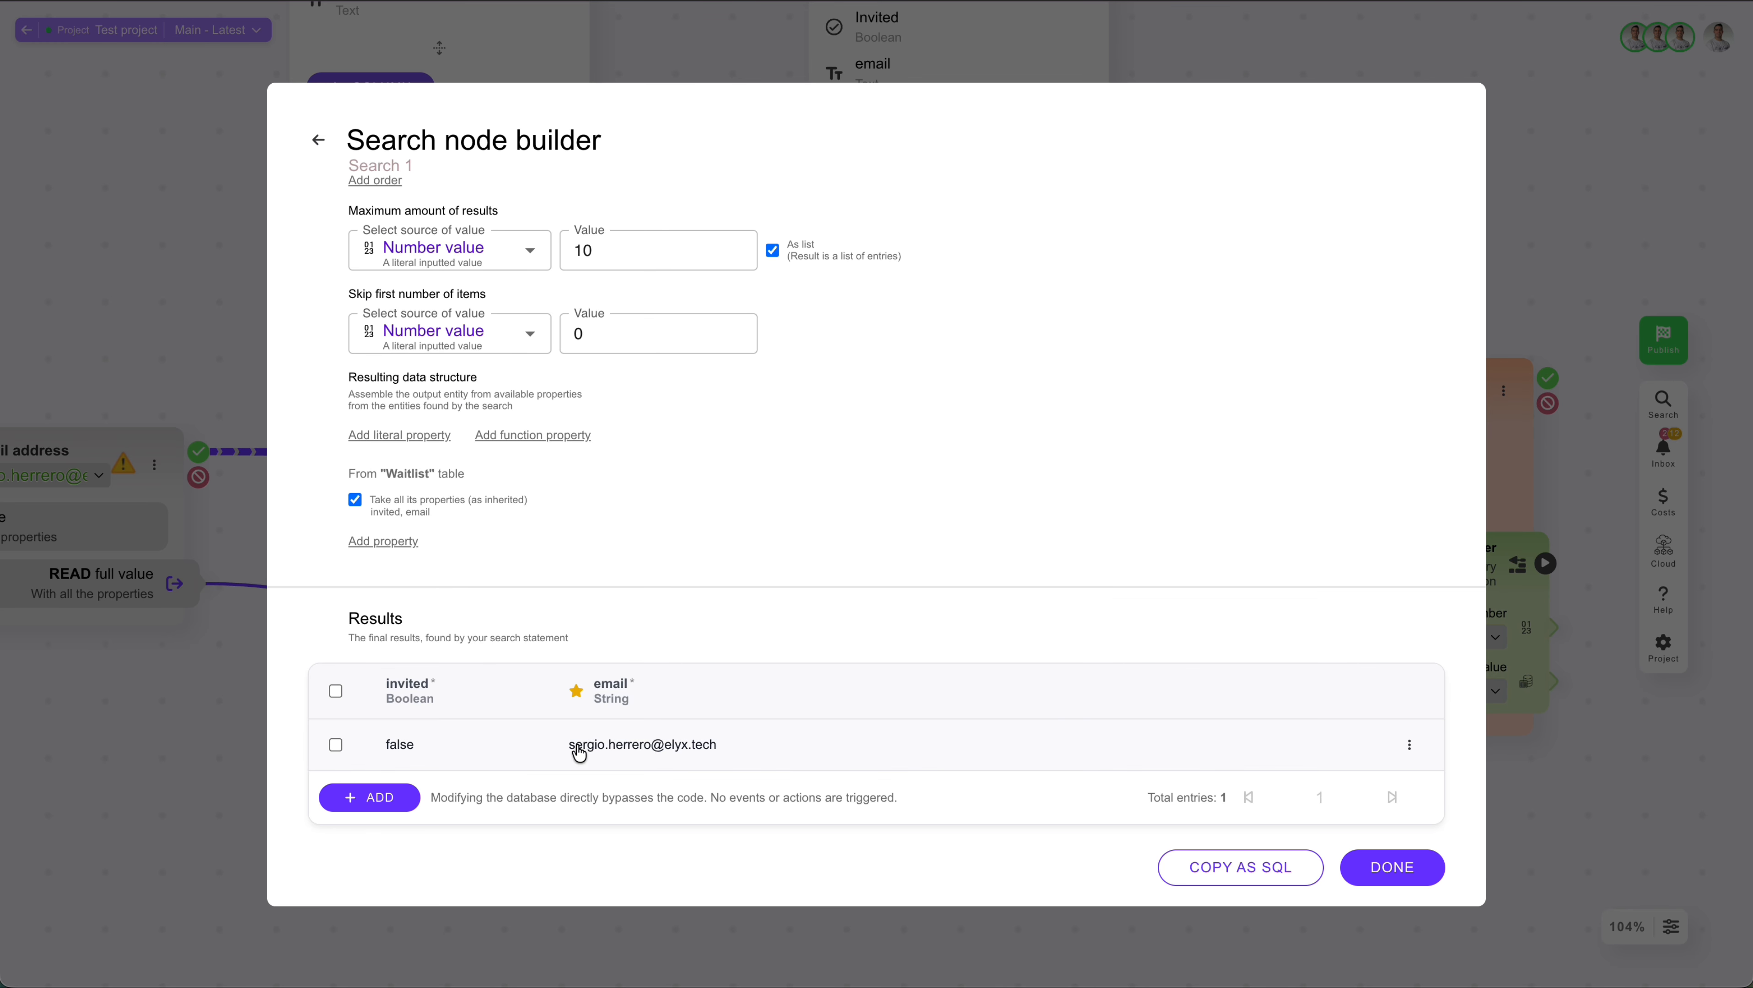
Step: Add the Waitlist email property to the resulting data structure as foundEmail and stop taking all the table's properties
{"action": "scroll", "coordinate": [578, 750], "scroll_direction": "up", "scroll_amount": 1}
{"action": "left_click", "coordinate": [377, 594]}
{"action": "left_click", "coordinate": [449, 603]}
{"action": "type", "text": "email"}
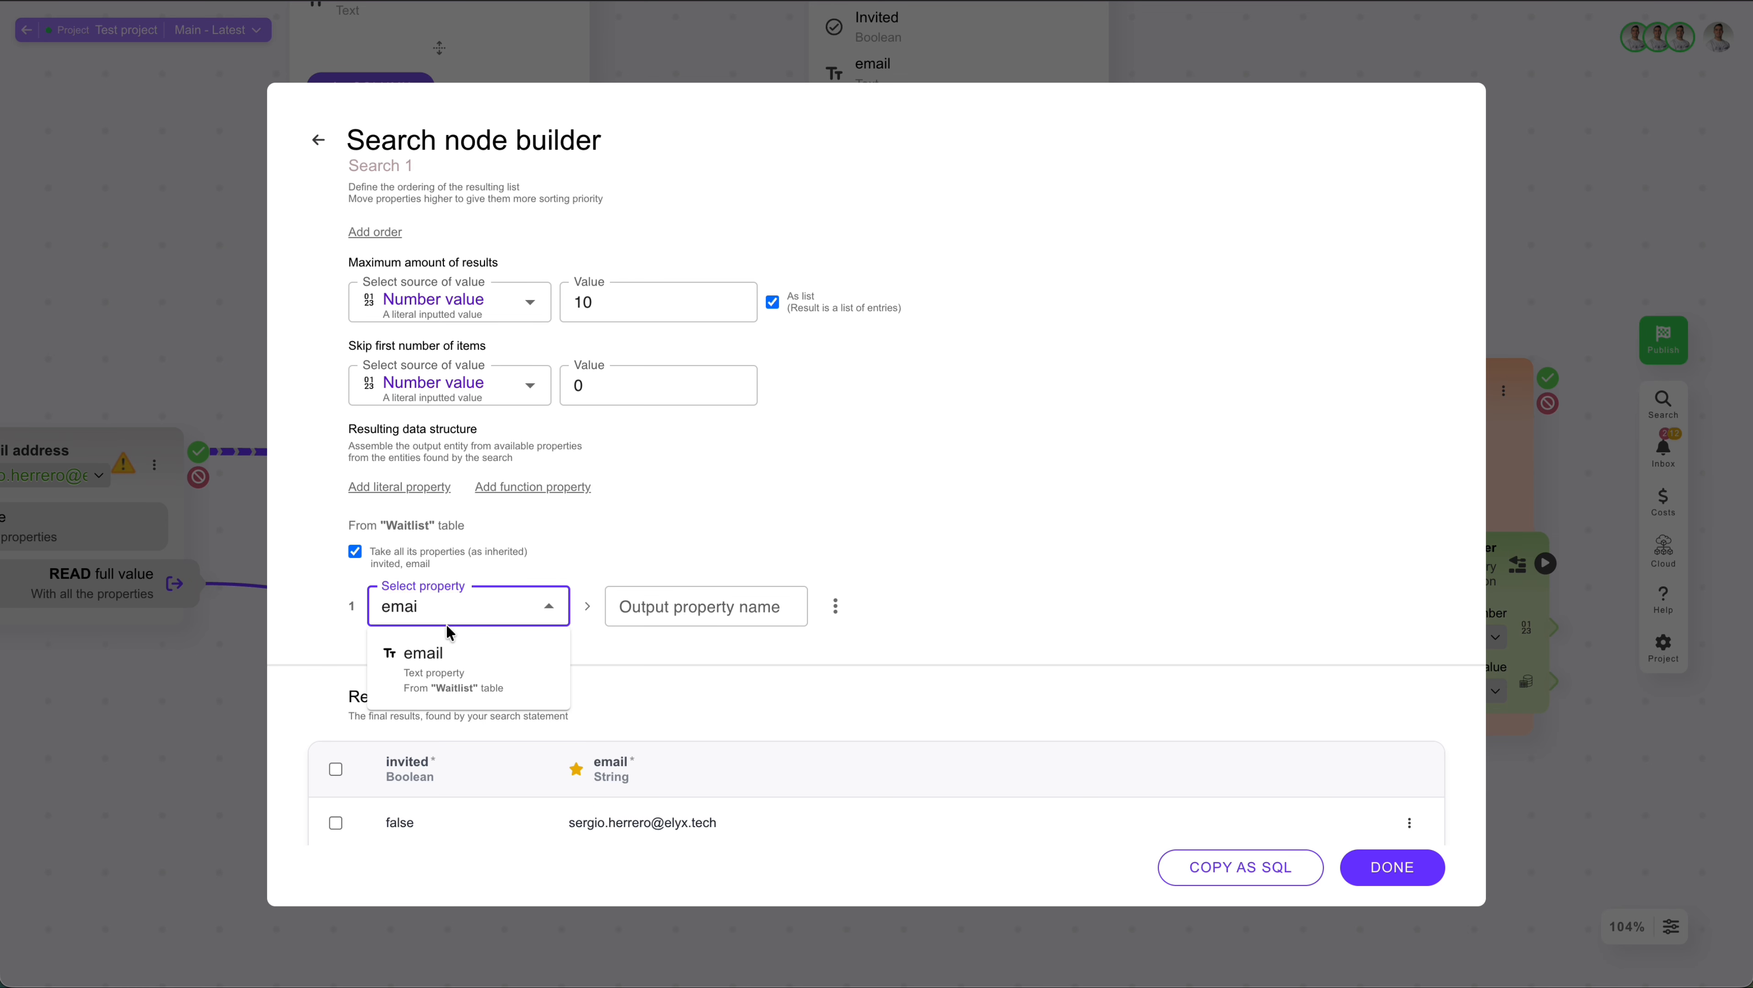
{"action": "left_click", "coordinate": [453, 651]}
{"action": "left_click", "coordinate": [677, 607]}
{"action": "key", "text": "BackSpace"}
{"action": "key", "text": "BackSpace"}
{"action": "key", "text": "BackSpace"}
{"action": "key", "text": "BackSpace"}
{"action": "key", "text": "BackSpace"}
{"action": "type", "text": "foundEmail"}
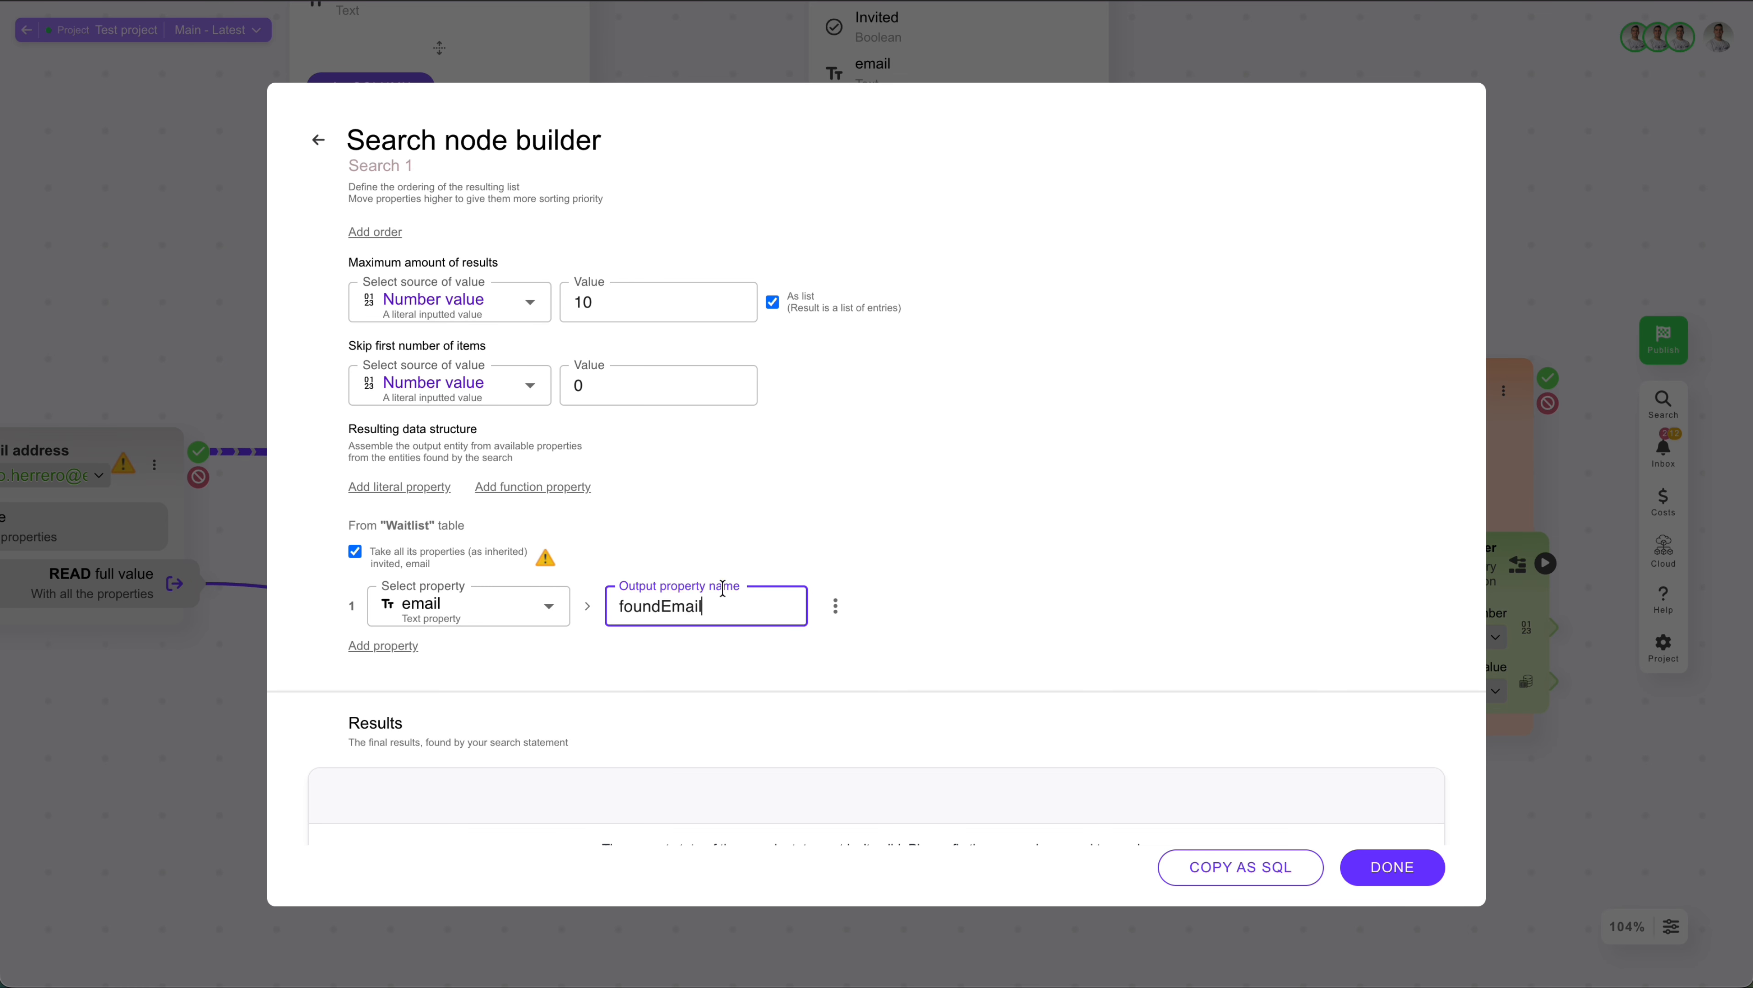
{"action": "scroll", "coordinate": [430, 688], "scroll_direction": "down", "scroll_amount": 2}
{"action": "left_click", "coordinate": [355, 447]}
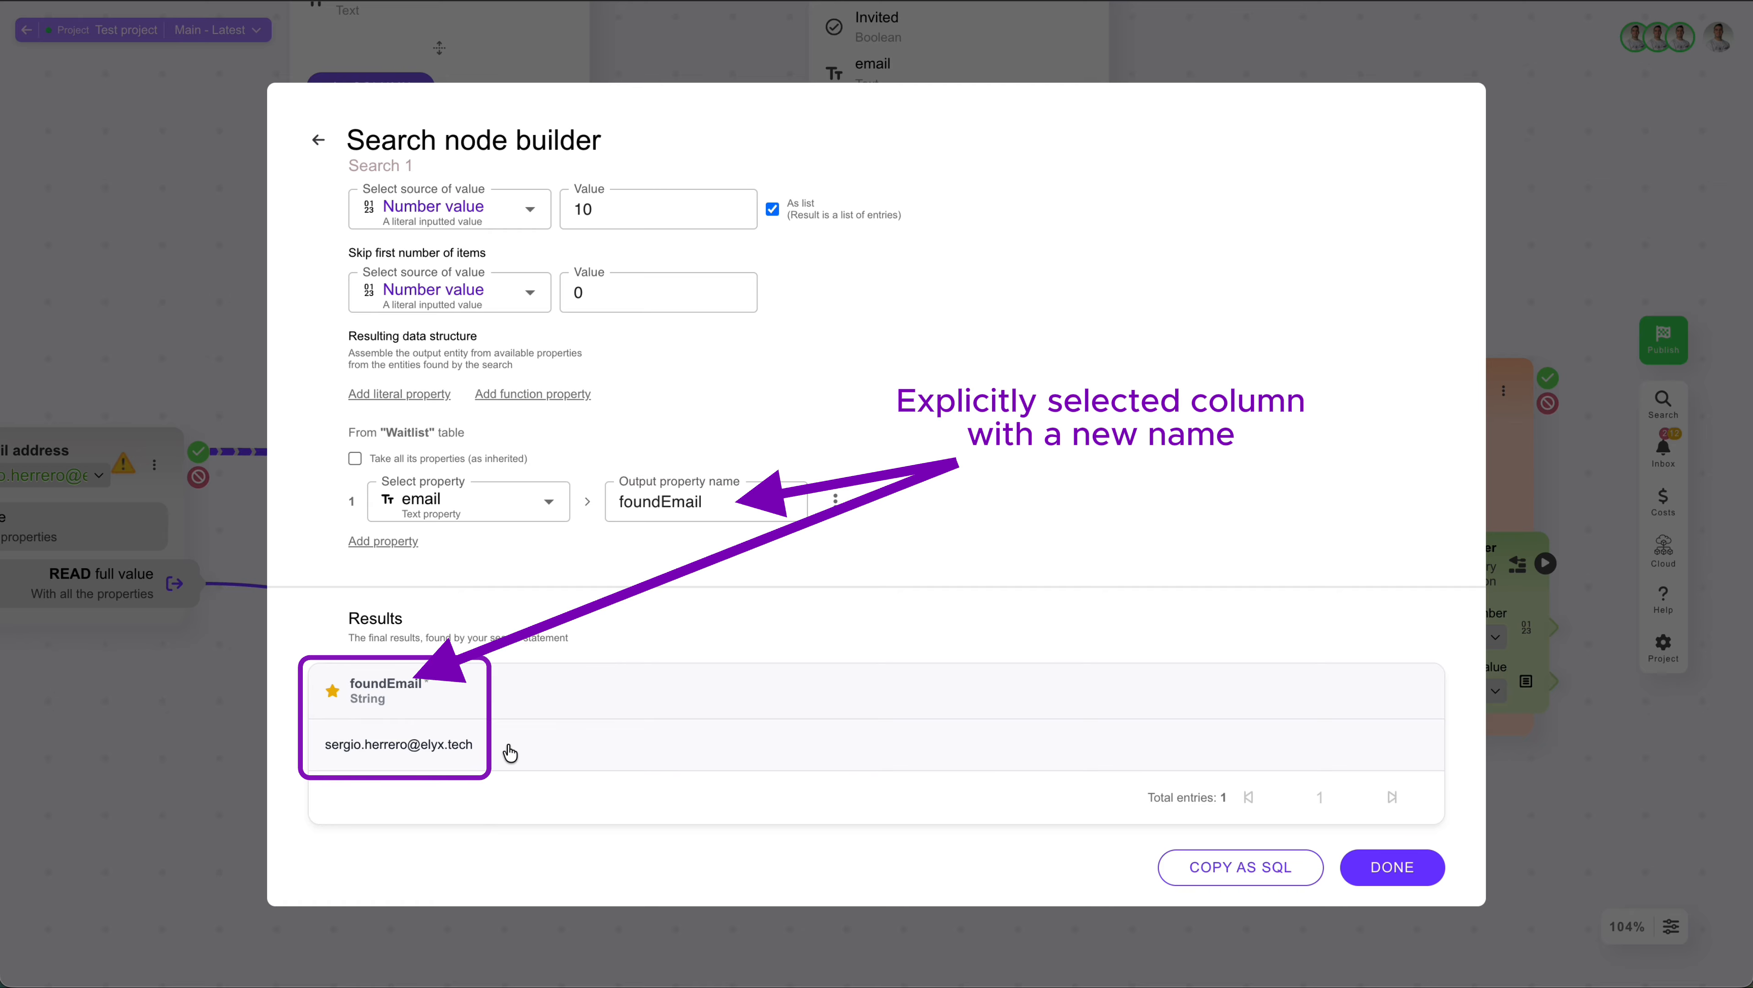
Step: Add a results order that sorts by foundEmail in ascending direction
{"action": "scroll", "coordinate": [510, 752], "scroll_direction": "up", "scroll_amount": 2}
{"action": "left_click", "coordinate": [374, 287]}
{"action": "left_click", "coordinate": [443, 297]}
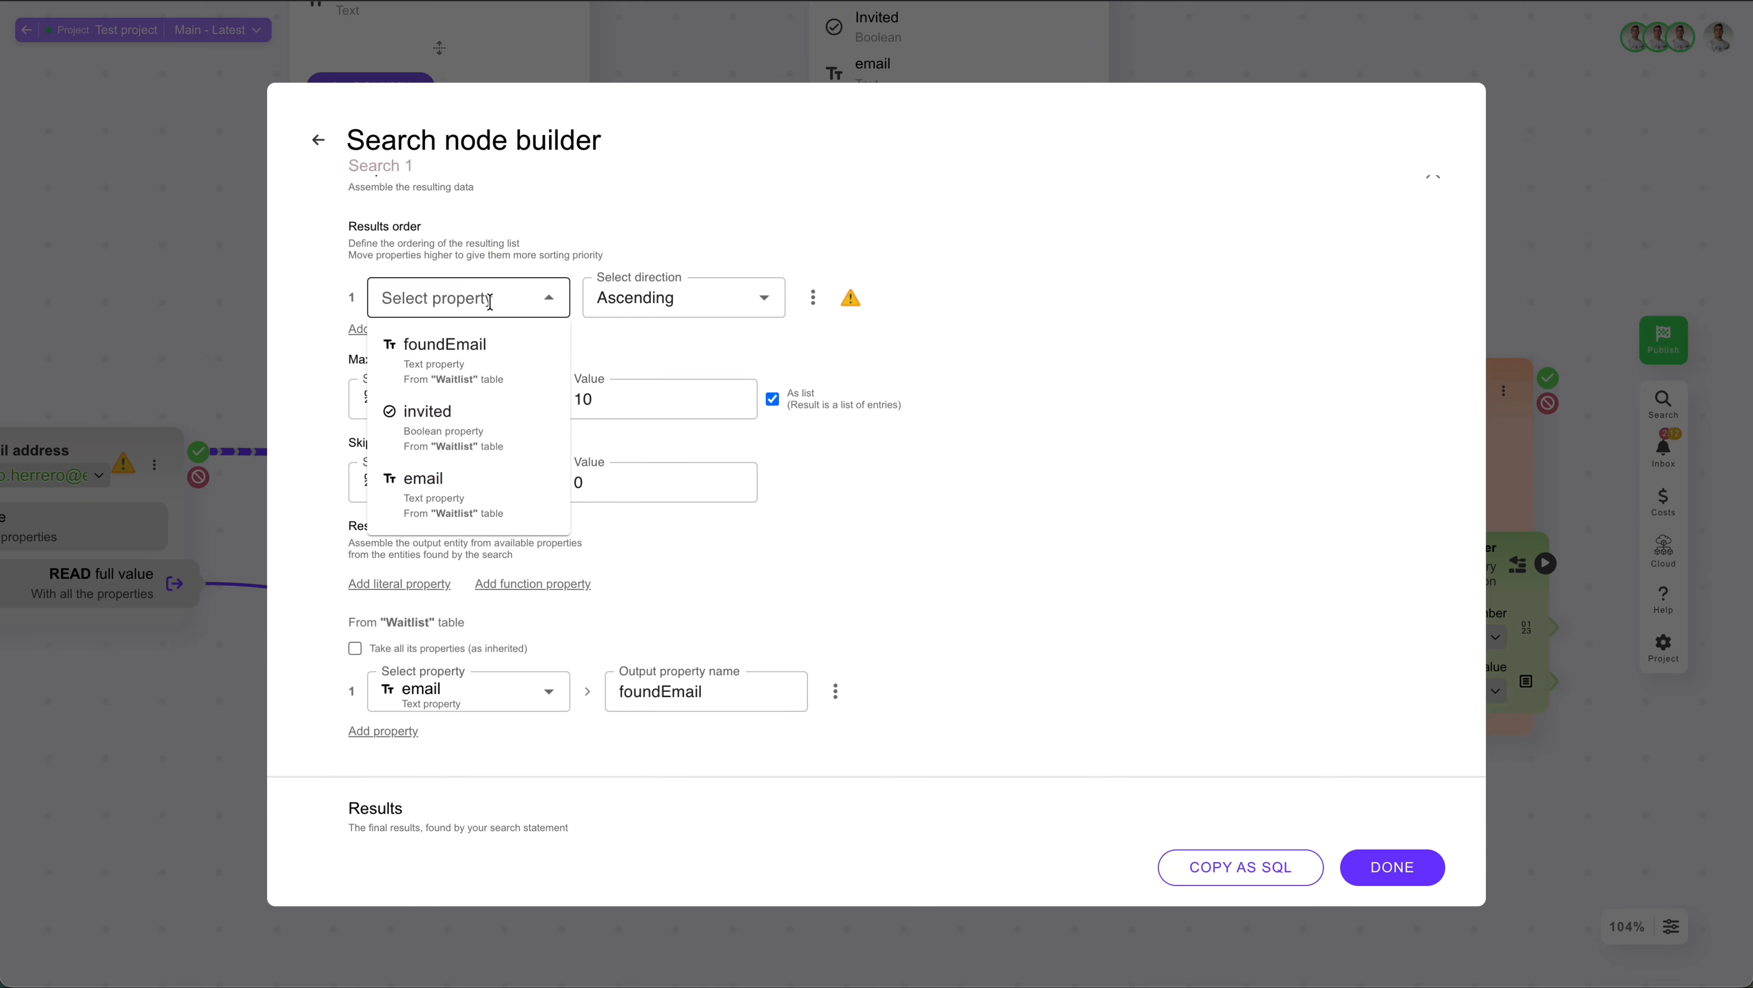
{"action": "left_click", "coordinate": [469, 350]}
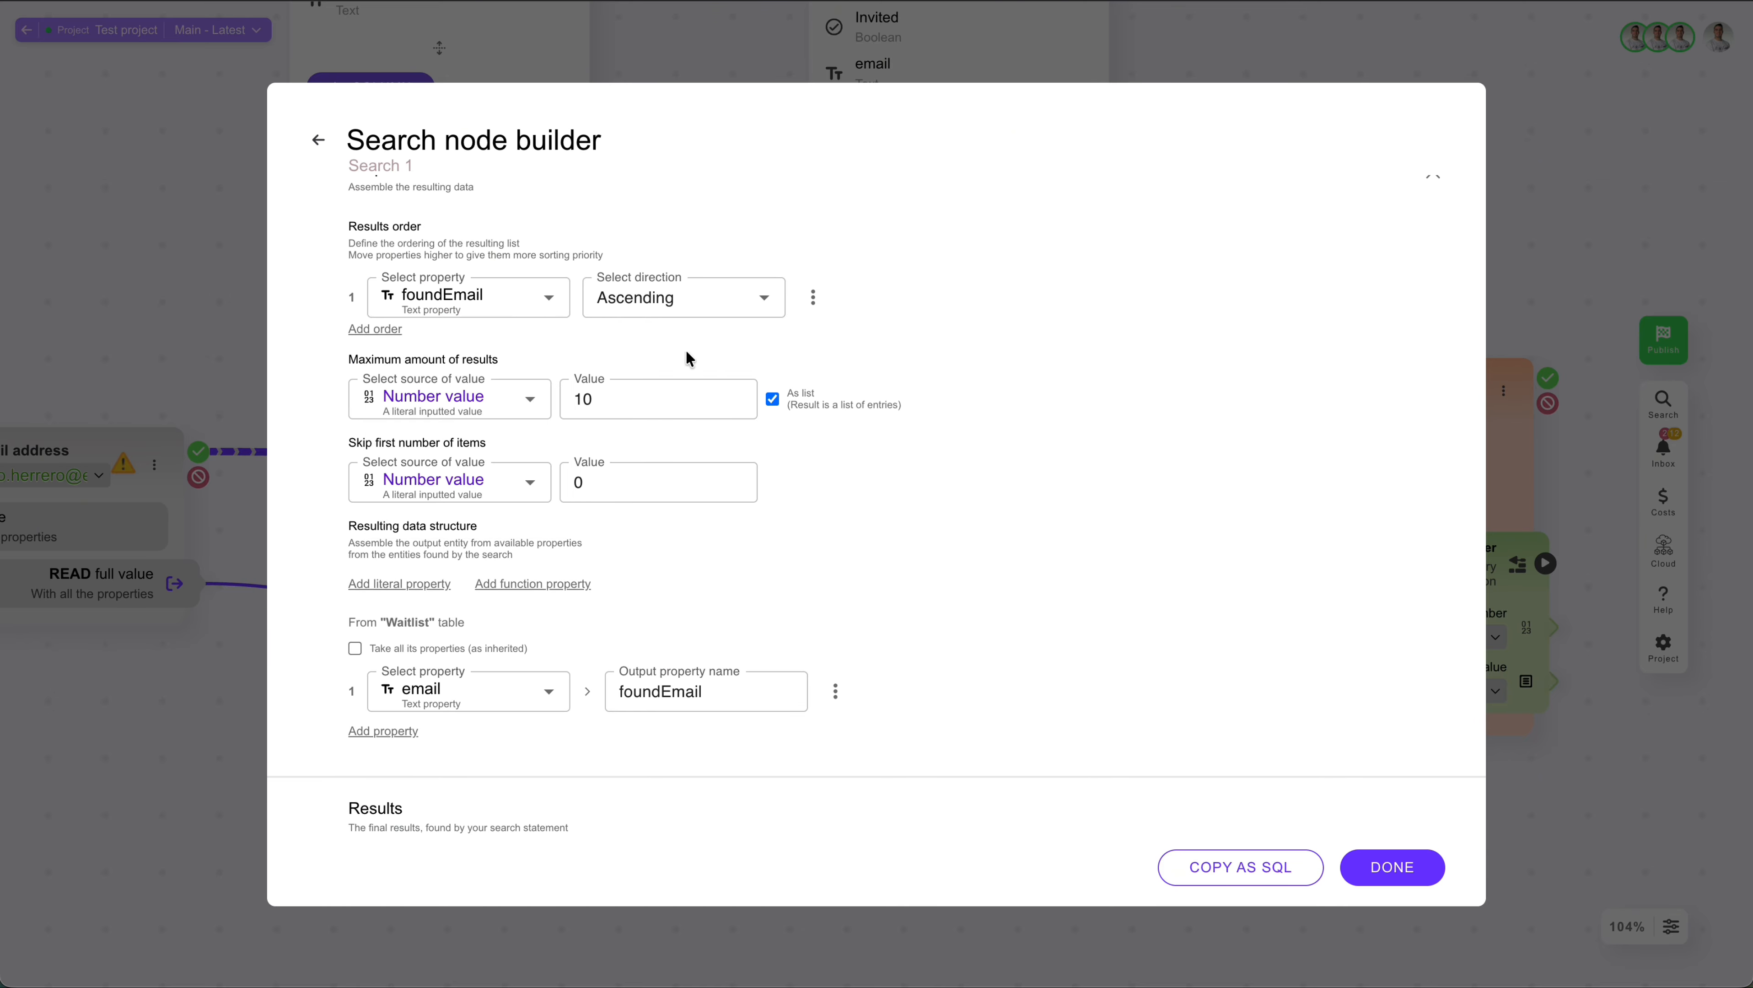
Step: Compare the search output with As list on and off, leaving the option off to return a single object
{"action": "left_click_drag", "start_coordinate": [611, 399], "coordinate": [413, 398]}
{"action": "left_click_drag", "start_coordinate": [628, 482], "coordinate": [431, 483]}
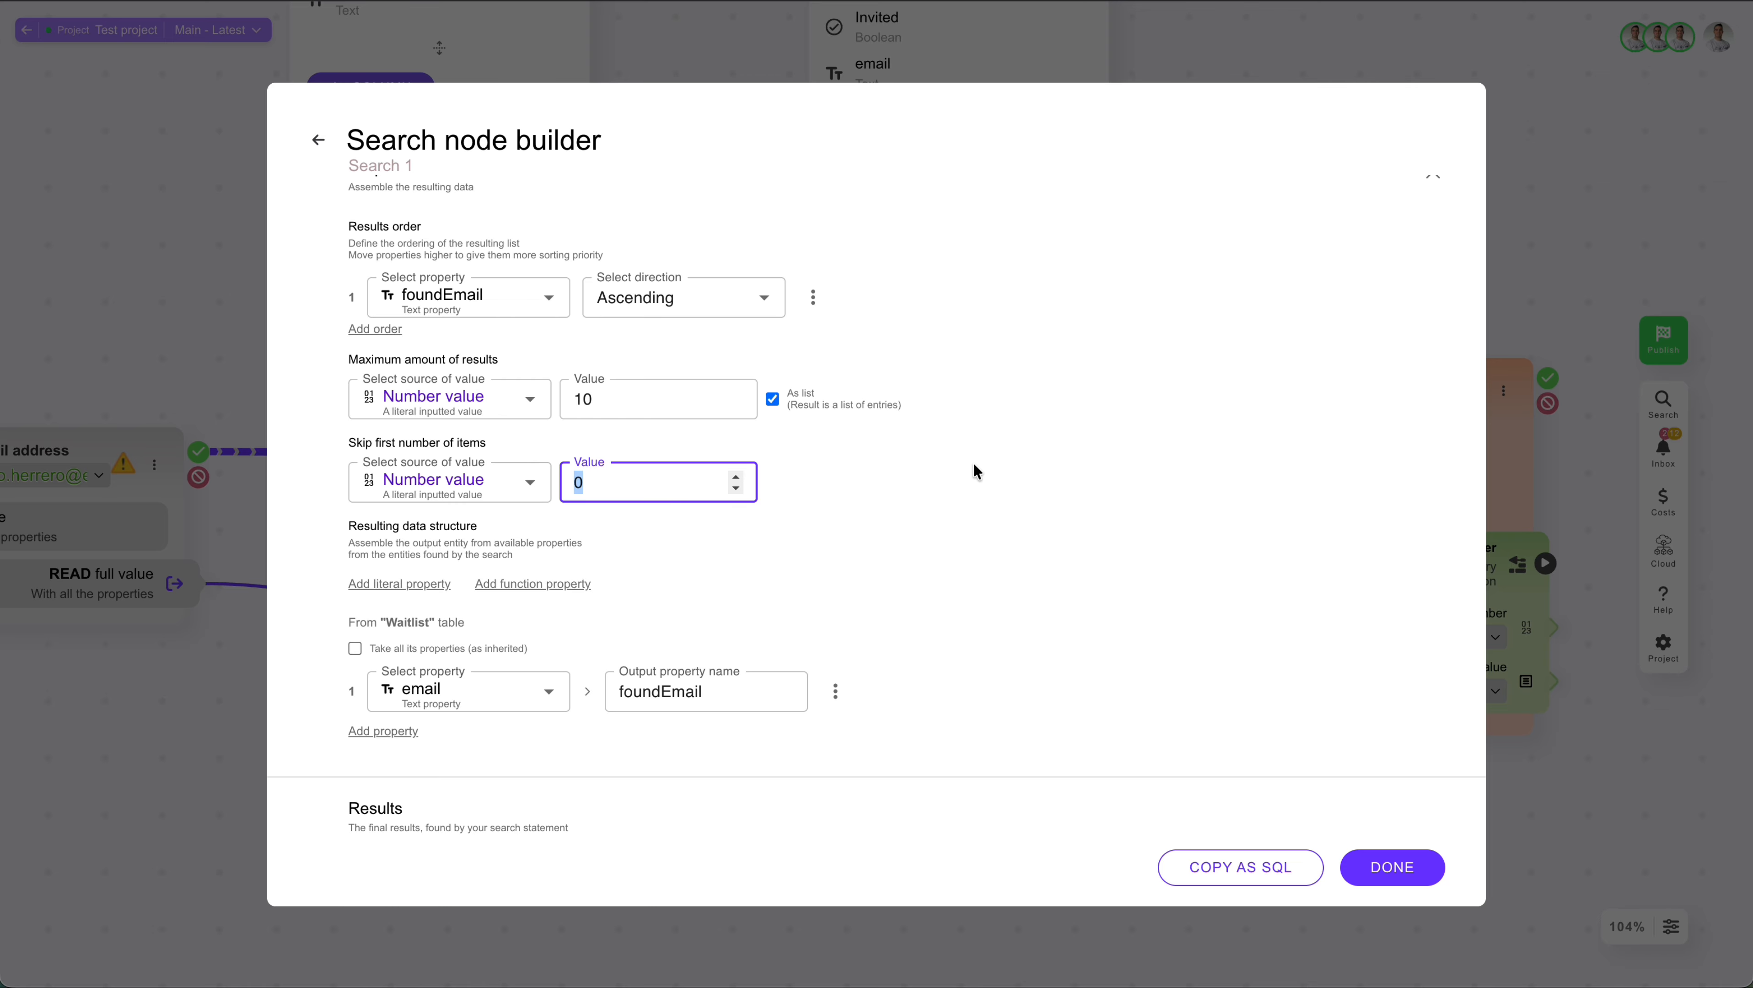
{"action": "left_click", "coordinate": [978, 474]}
{"action": "left_click", "coordinate": [772, 400]}
{"action": "scroll", "coordinate": [857, 469], "scroll_direction": "down", "scroll_amount": 2}
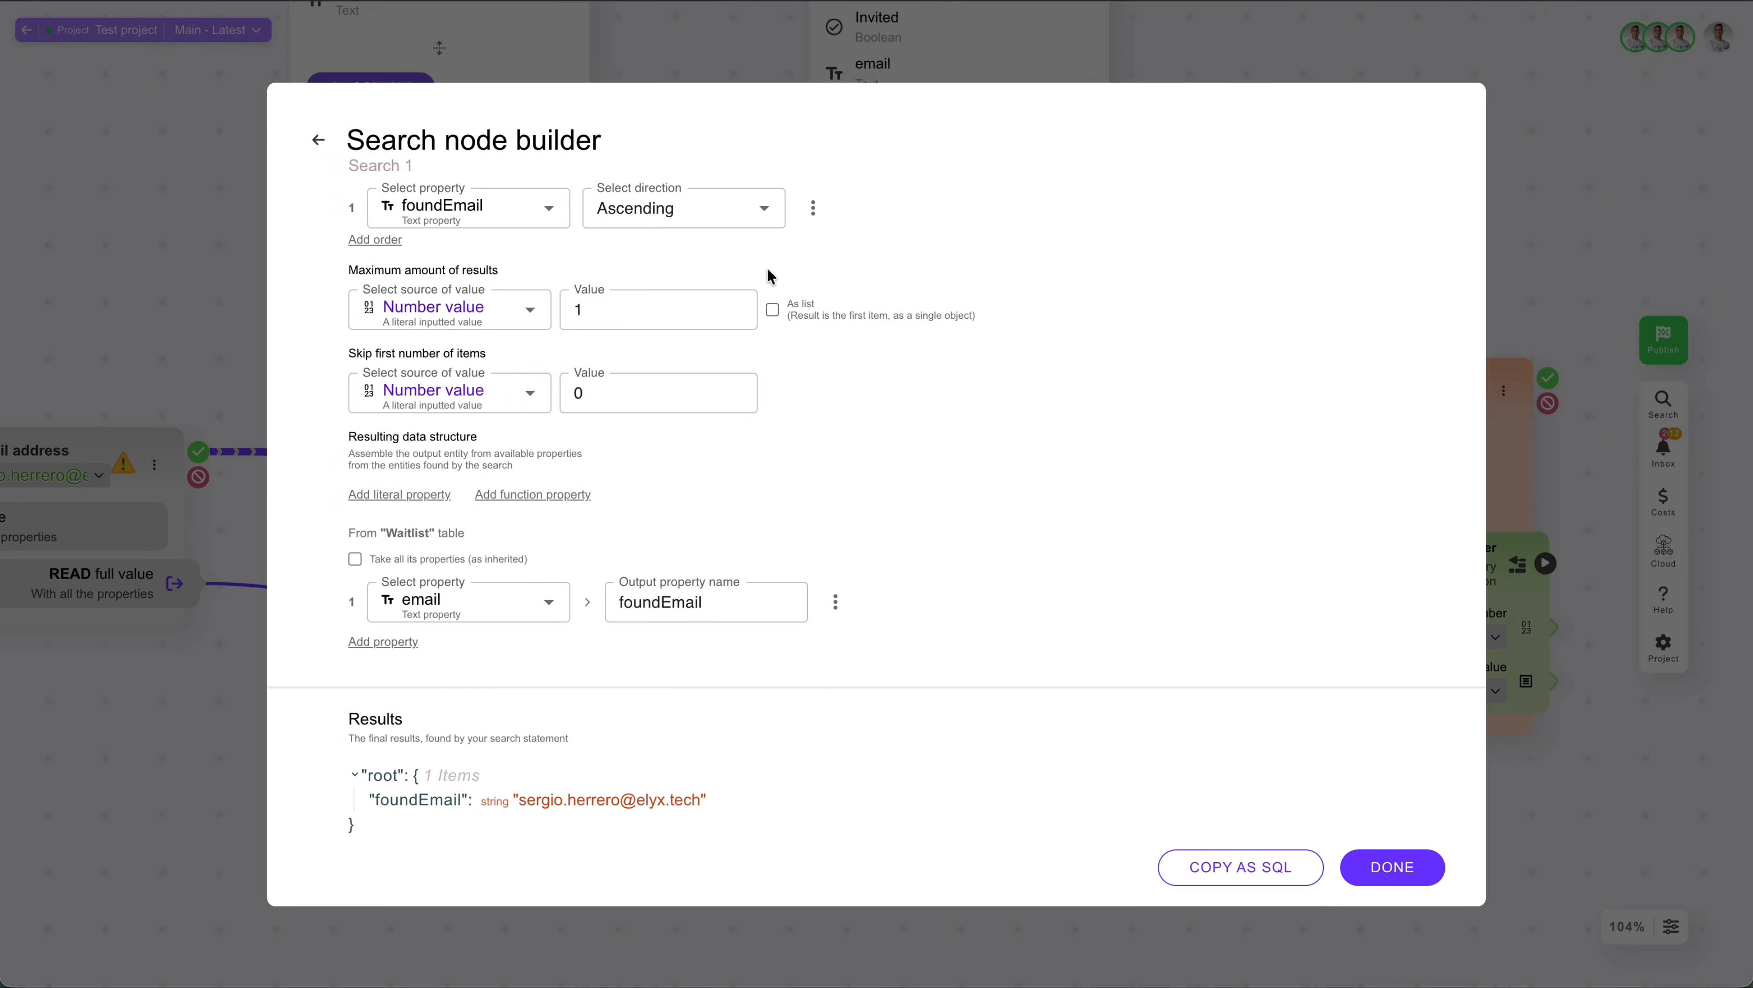
{"action": "left_click", "coordinate": [773, 309]}
{"action": "scroll", "coordinate": [553, 711], "scroll_direction": "down", "scroll_amount": 1}
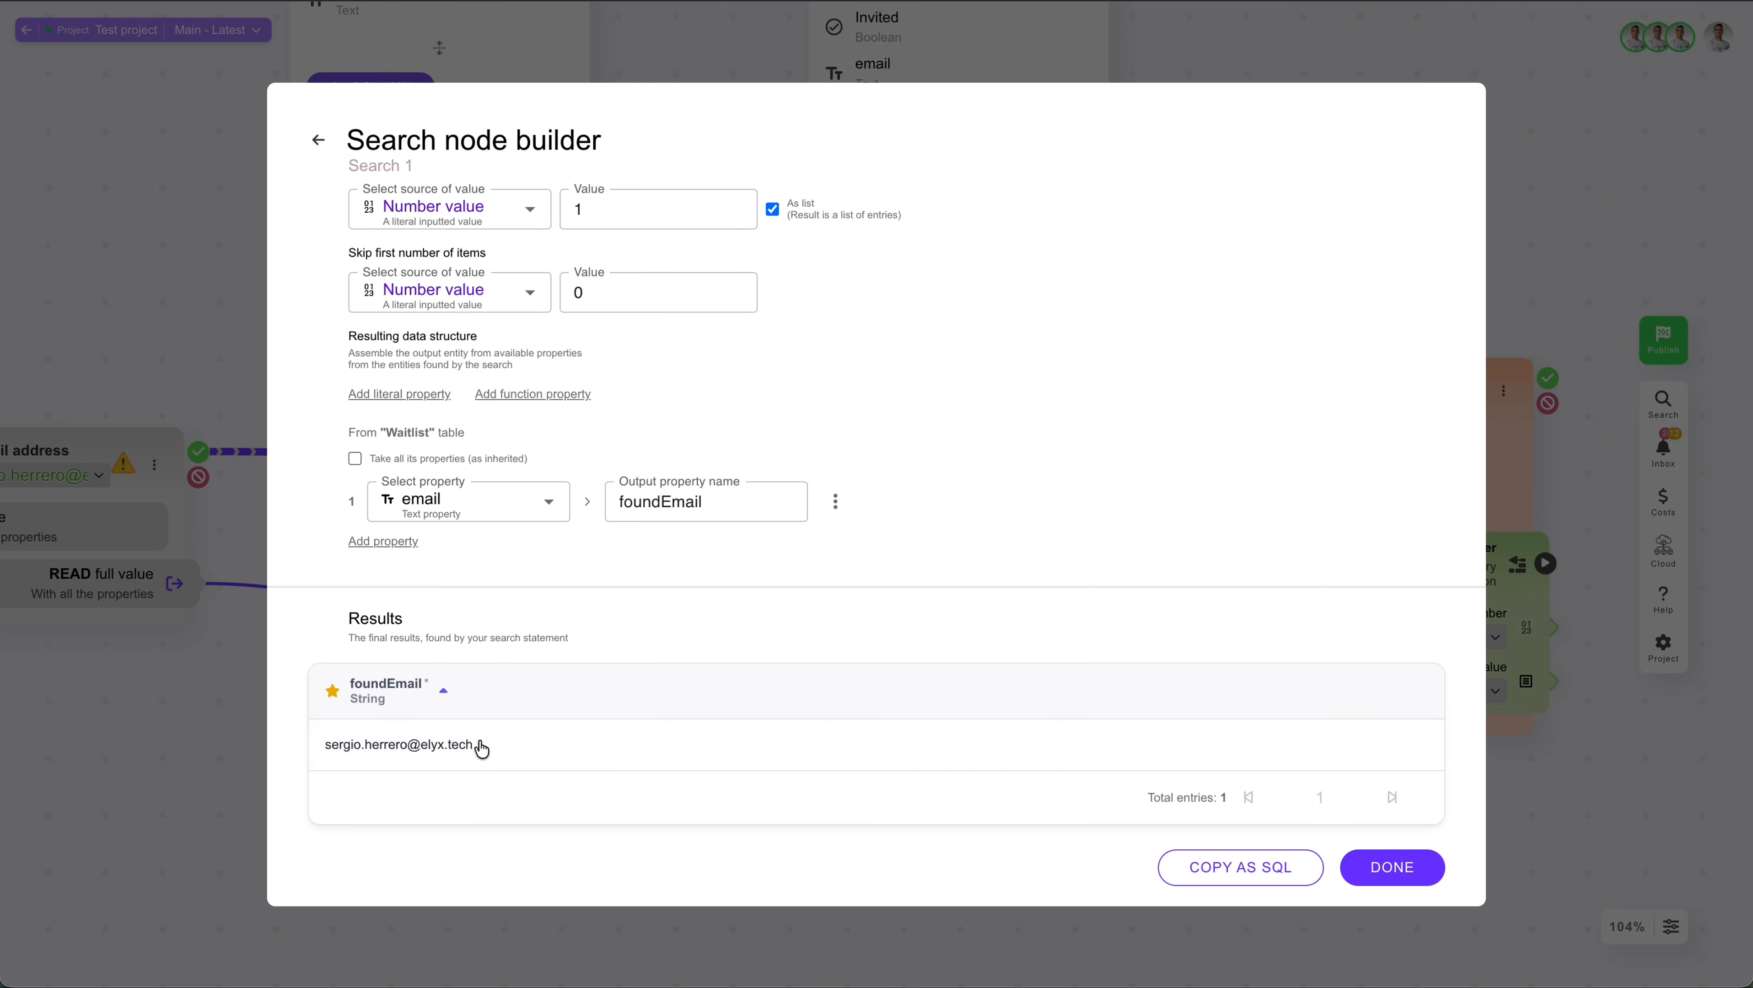
{"action": "left_click", "coordinate": [772, 208]}
{"action": "scroll", "coordinate": [553, 760], "scroll_direction": "down", "scroll_amount": 1}
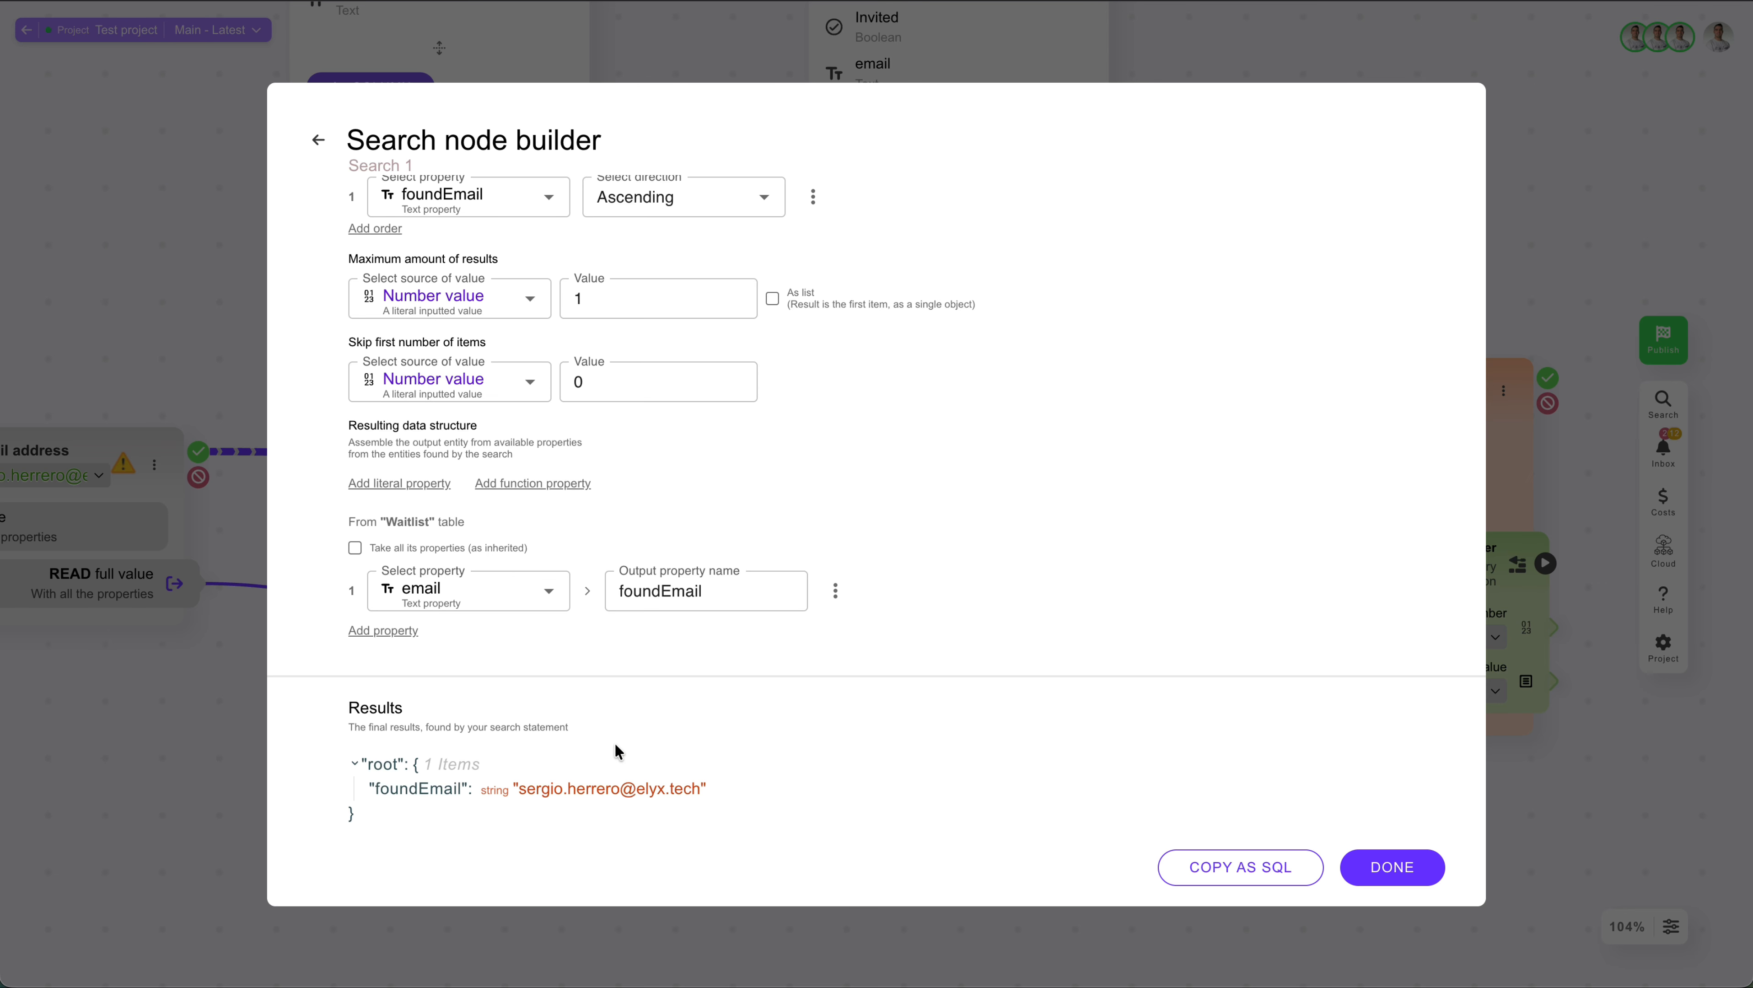
Step: Add a function property using COUNT() to the resulting data structure
{"action": "left_click", "coordinate": [550, 485]}
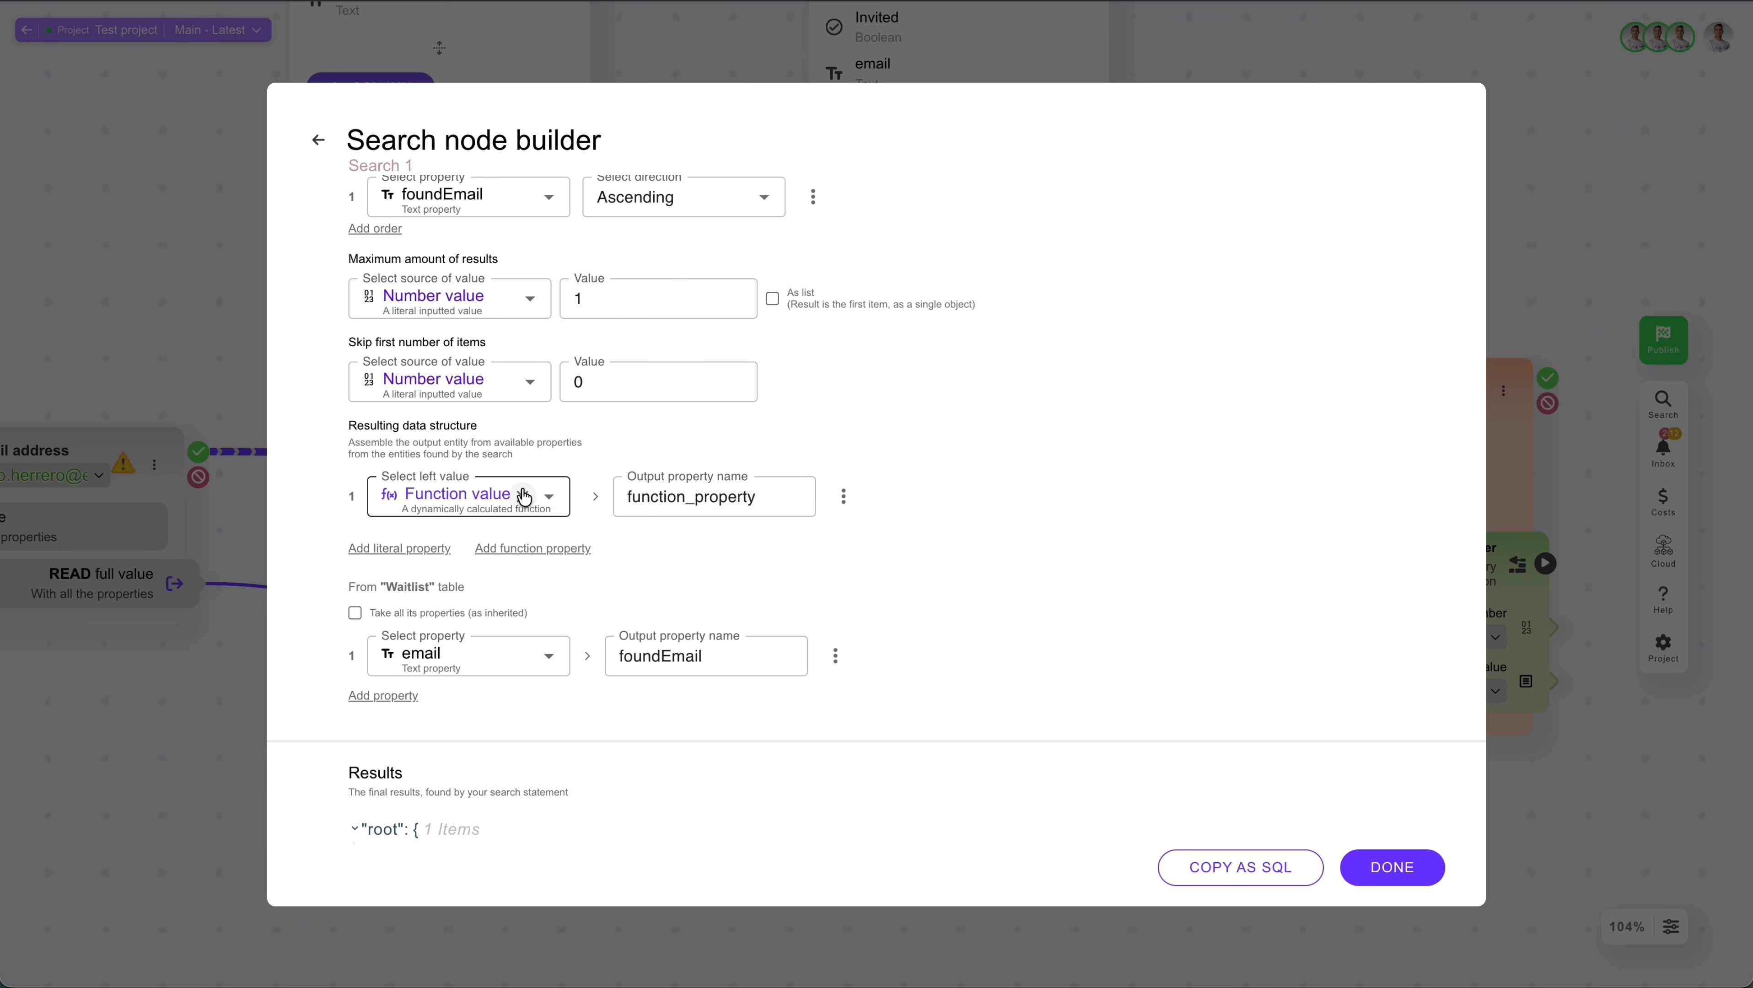
{"action": "left_click", "coordinate": [486, 495]}
{"action": "type", "text": "count"}
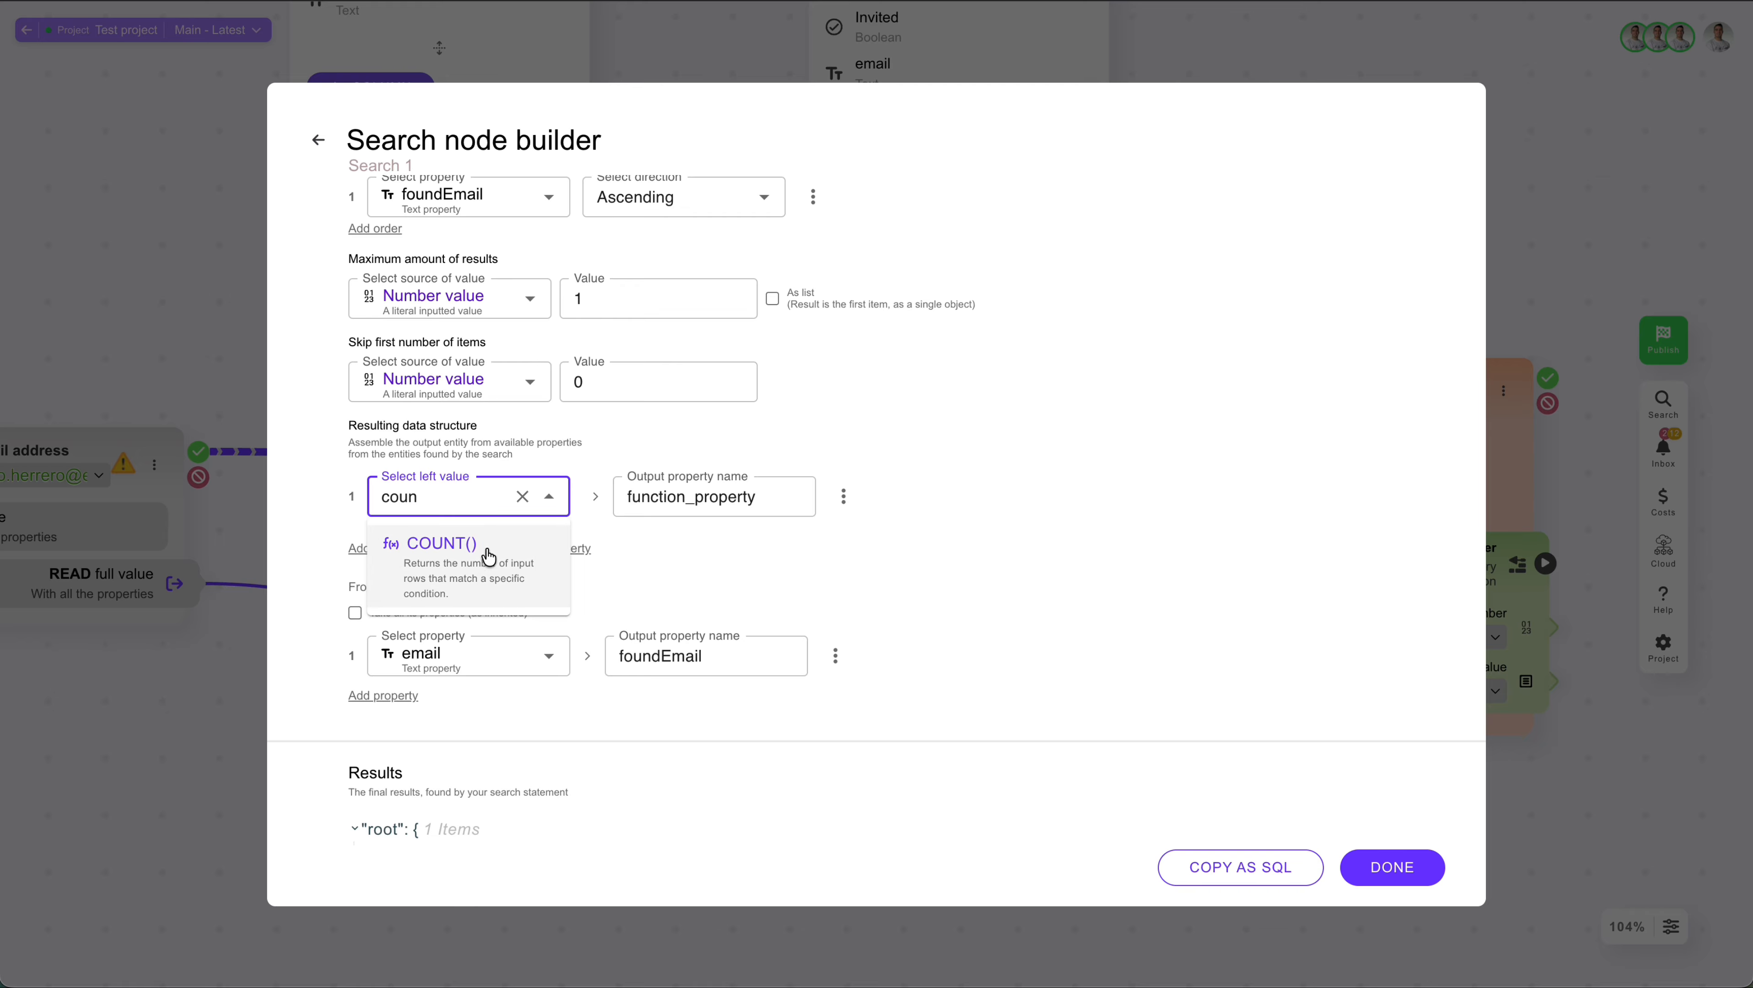
{"action": "left_click", "coordinate": [487, 553]}
{"action": "scroll", "coordinate": [834, 478], "scroll_direction": "down", "scroll_amount": 3}
Step: Delete the foundEmail output property, set the COUNT expression argument to email and check the result
{"action": "left_click", "coordinate": [834, 478]}
{"action": "left_click", "coordinate": [931, 478]}
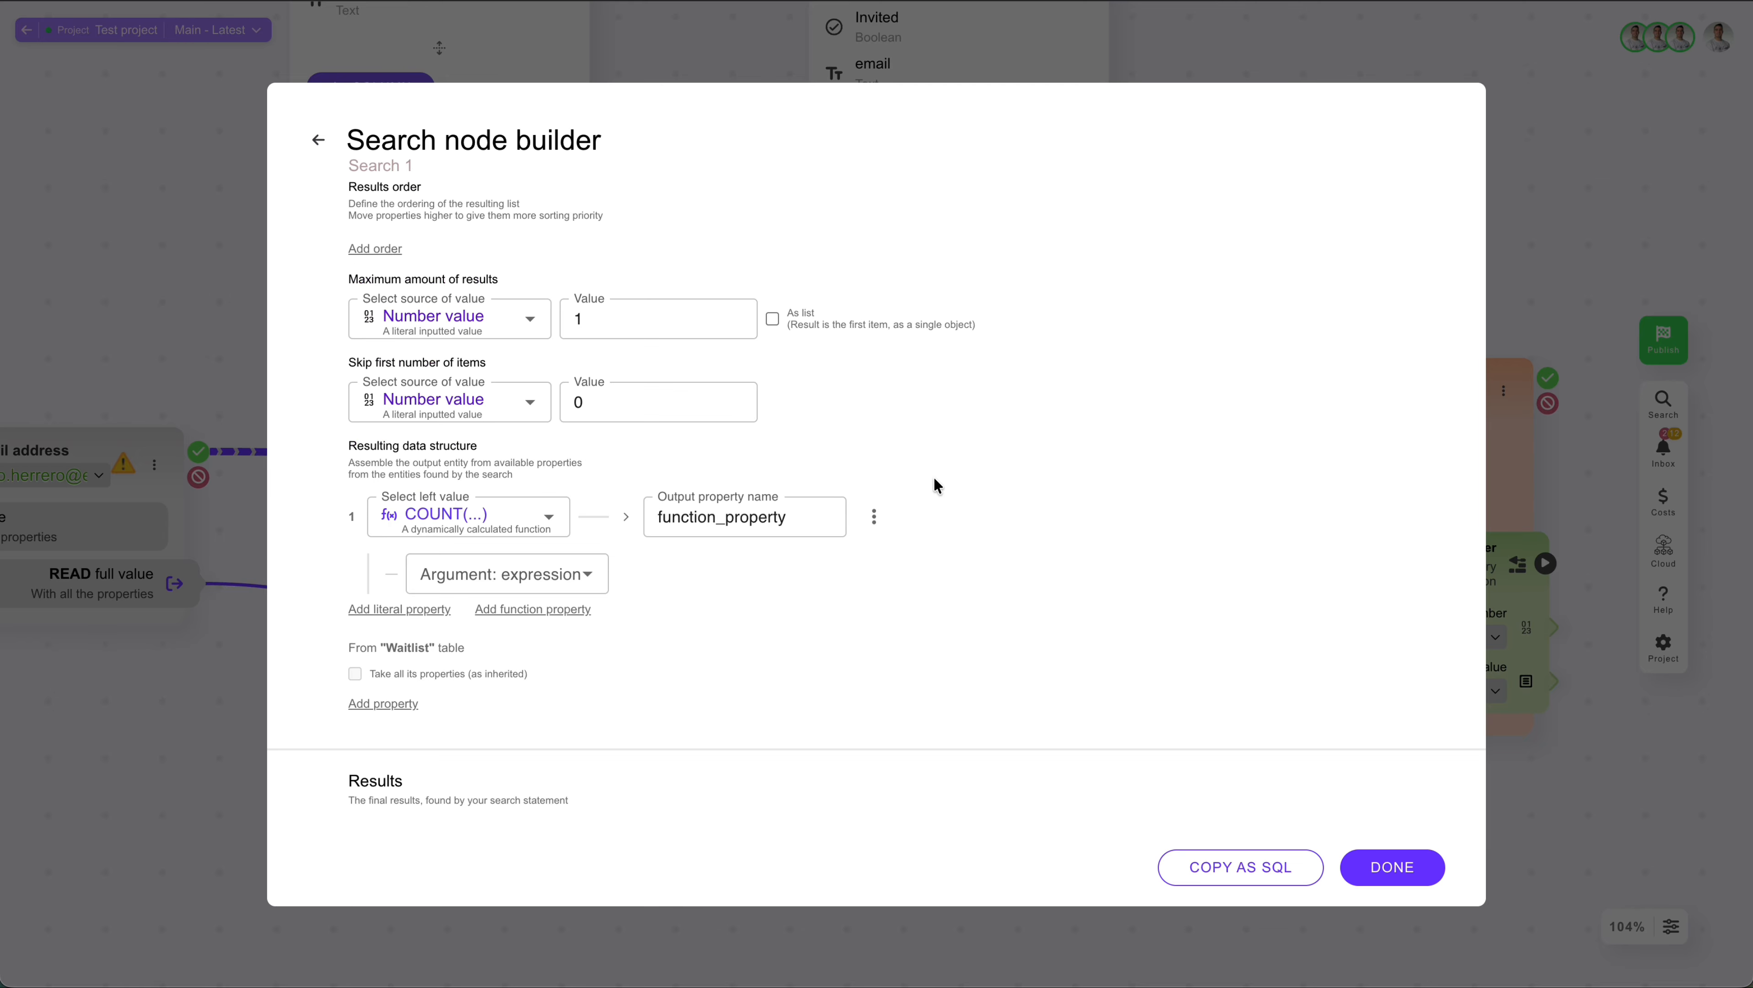
{"action": "left_click", "coordinate": [488, 493]}
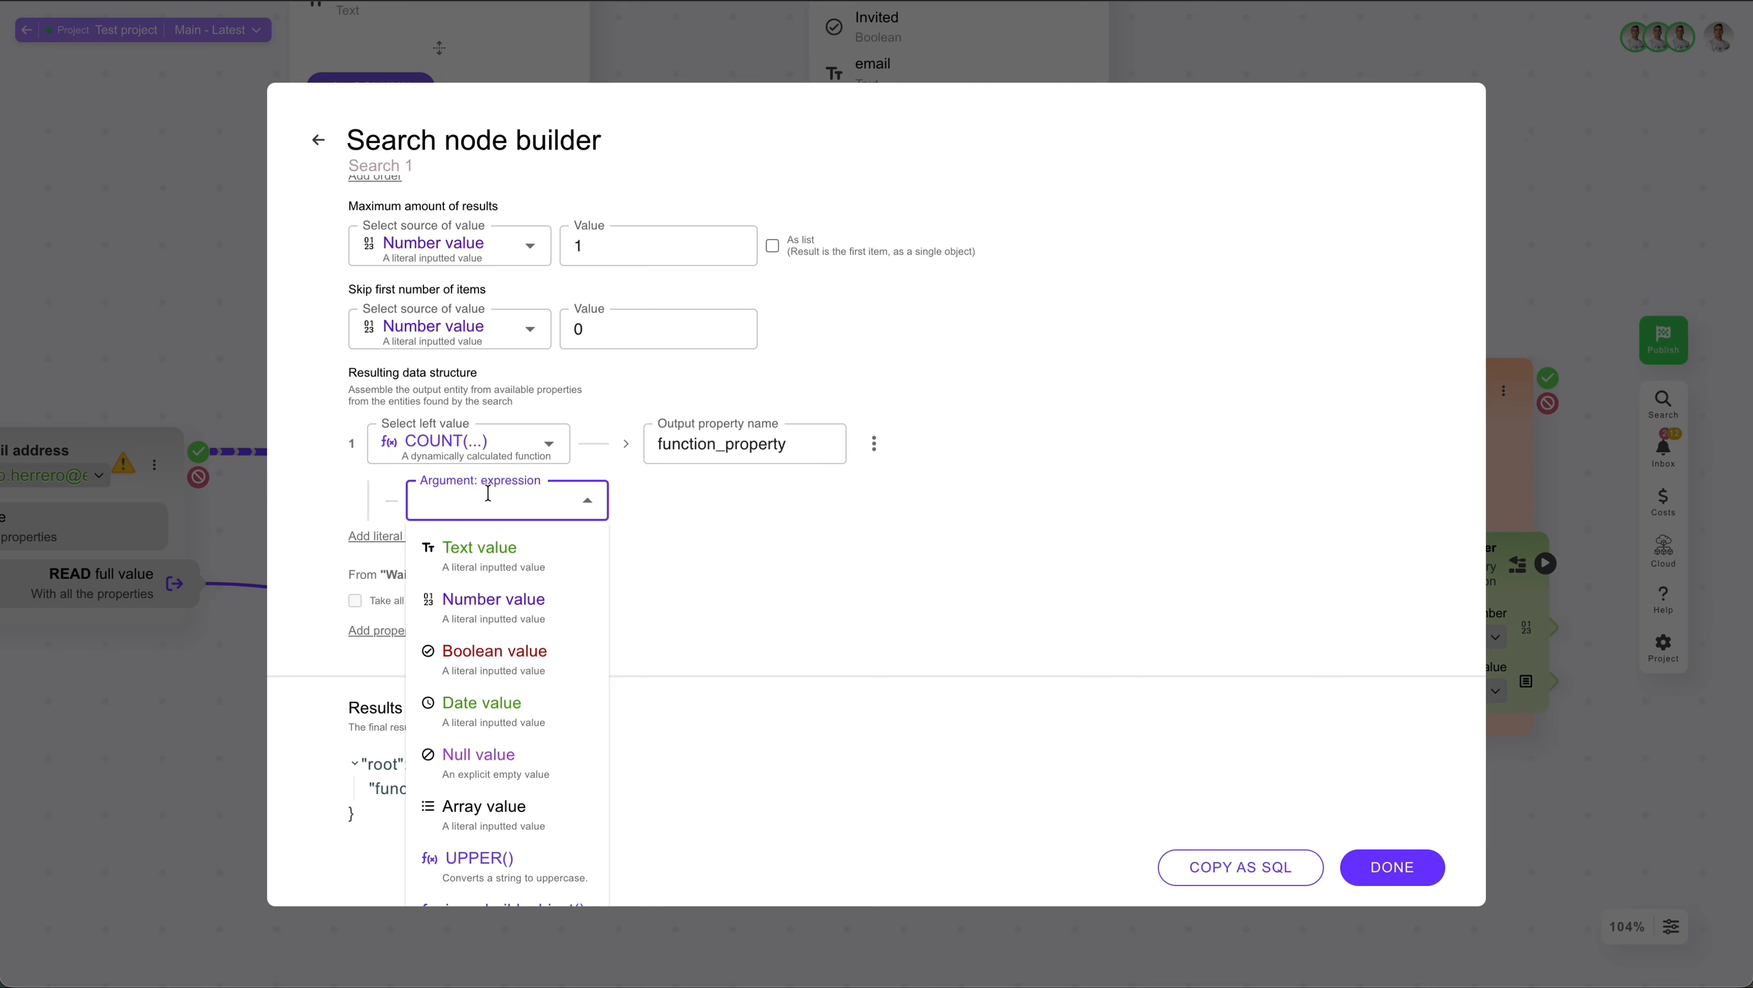
{"action": "type", "text": "email"}
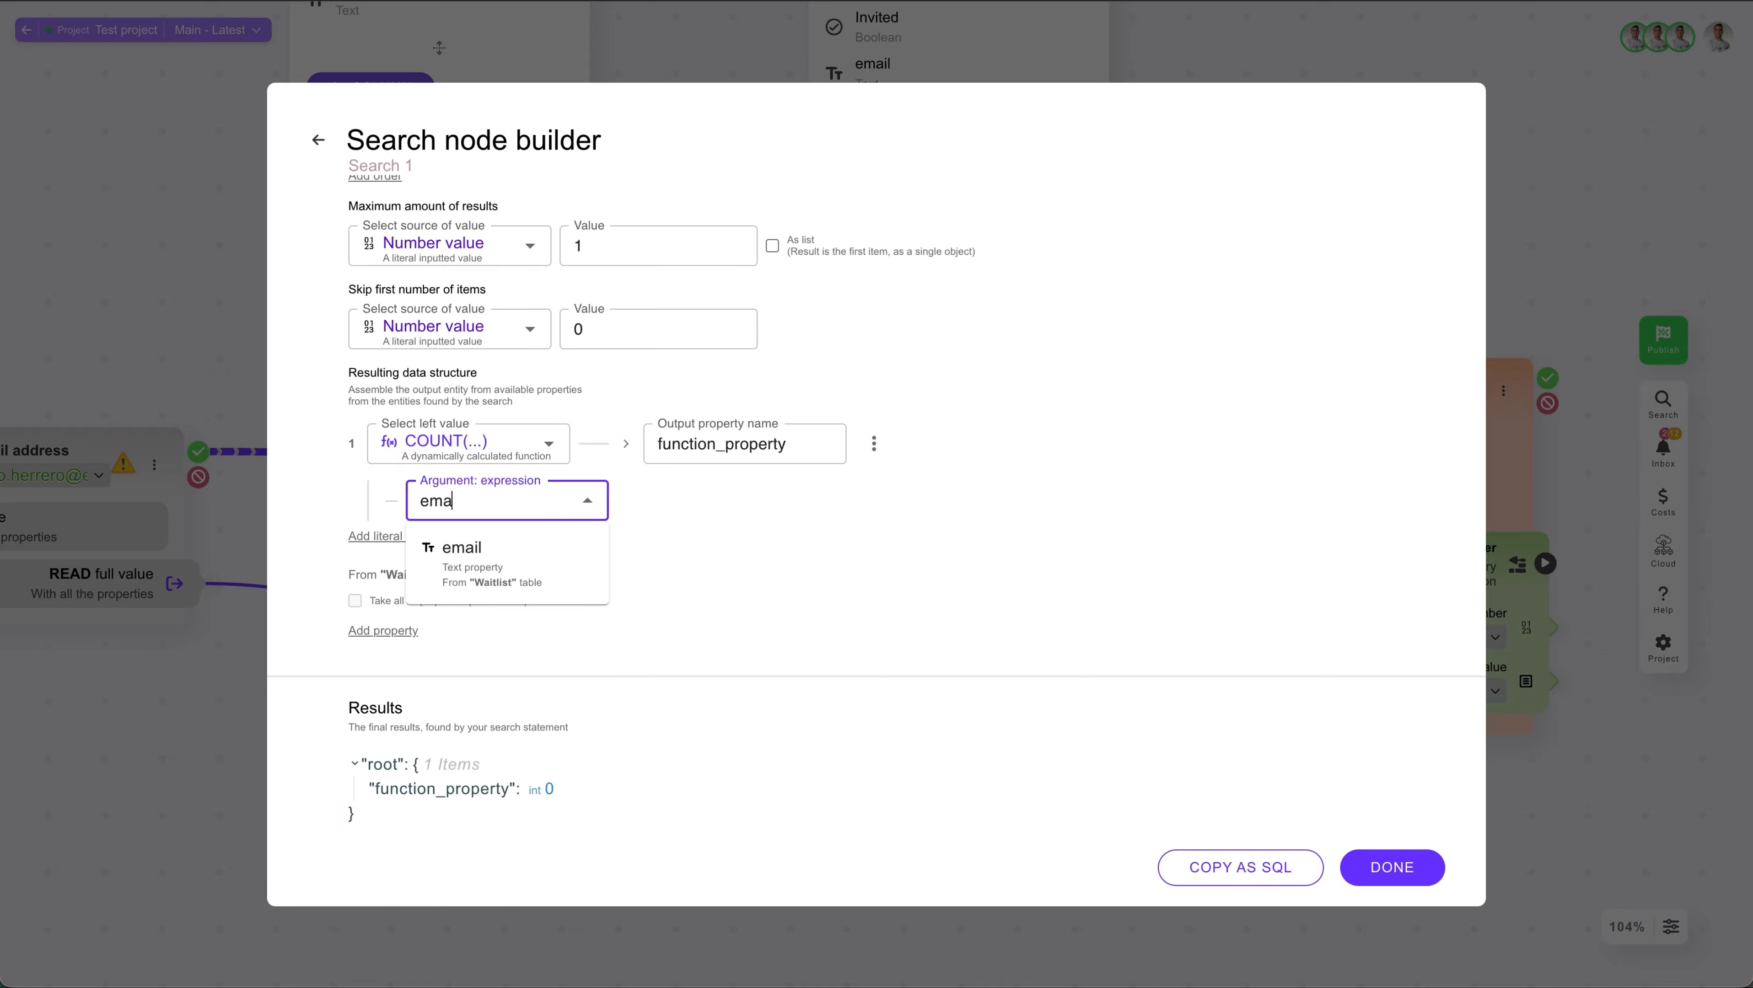
{"action": "left_click", "coordinate": [485, 550]}
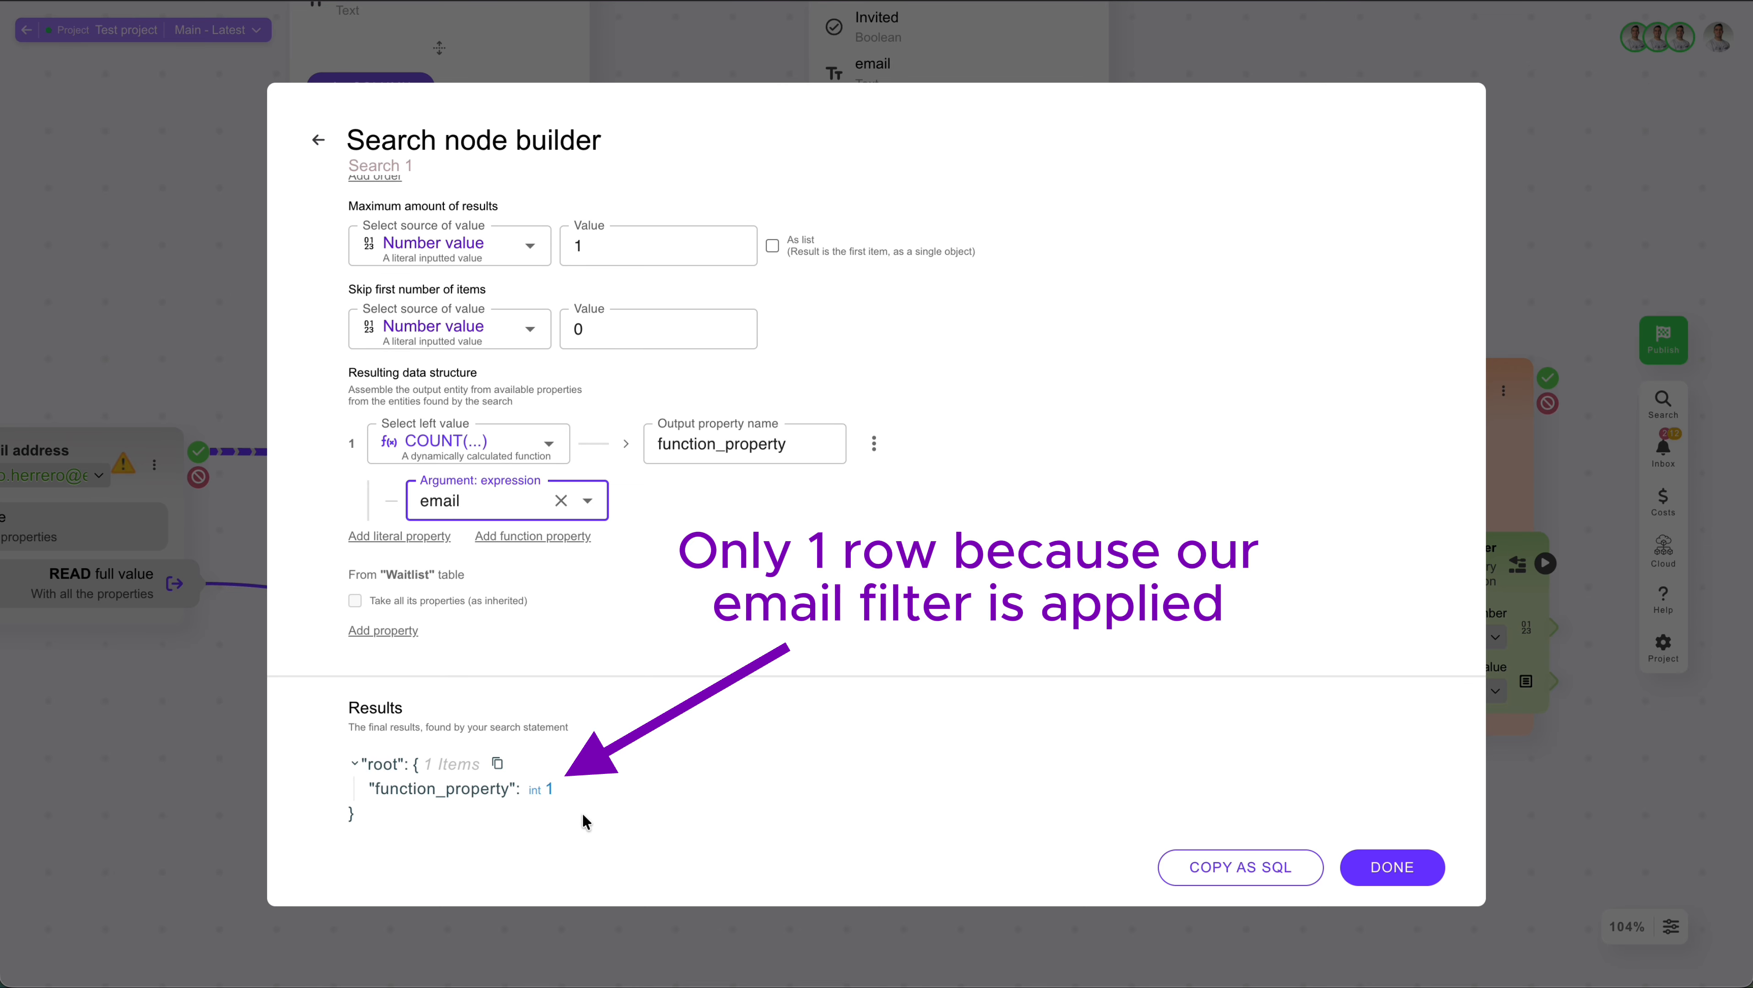
{"action": "double_click", "coordinate": [520, 790]}
Step: Delete the External email filter condition, check the resulting count and save the Search 1 node
{"action": "scroll", "coordinate": [572, 761], "scroll_direction": "up", "scroll_amount": 5}
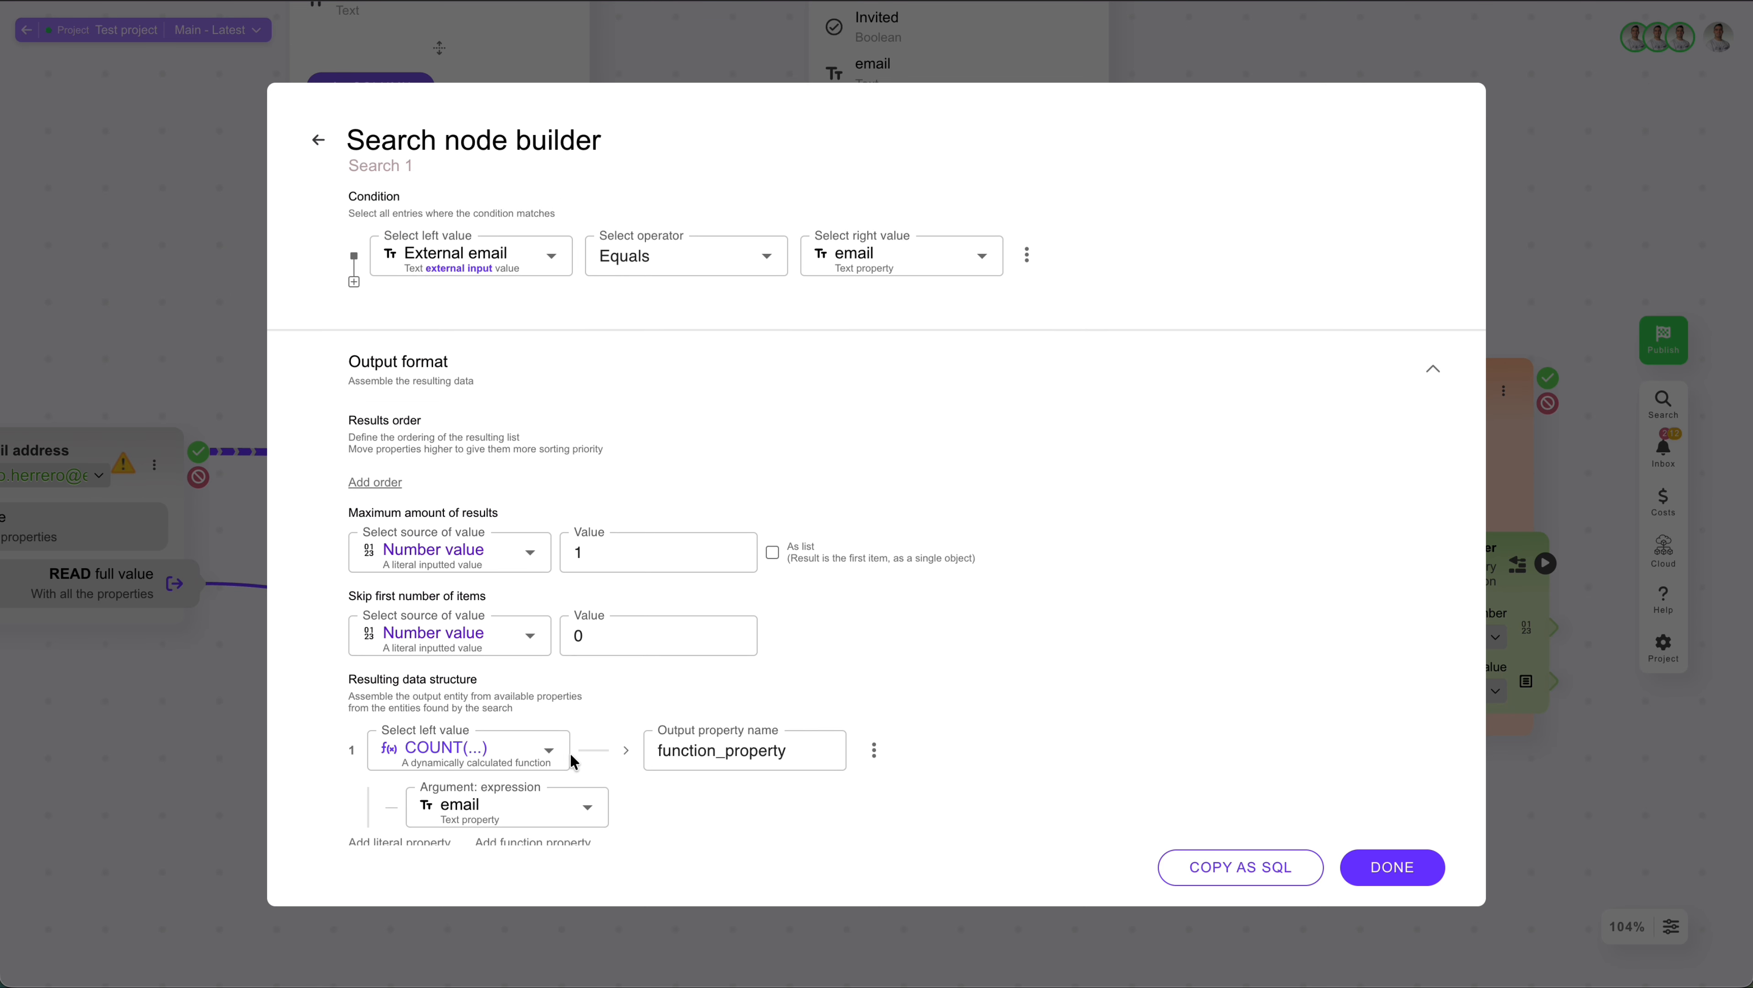
{"action": "scroll", "coordinate": [571, 762], "scroll_direction": "up", "scroll_amount": 1}
{"action": "left_click", "coordinate": [1027, 316]}
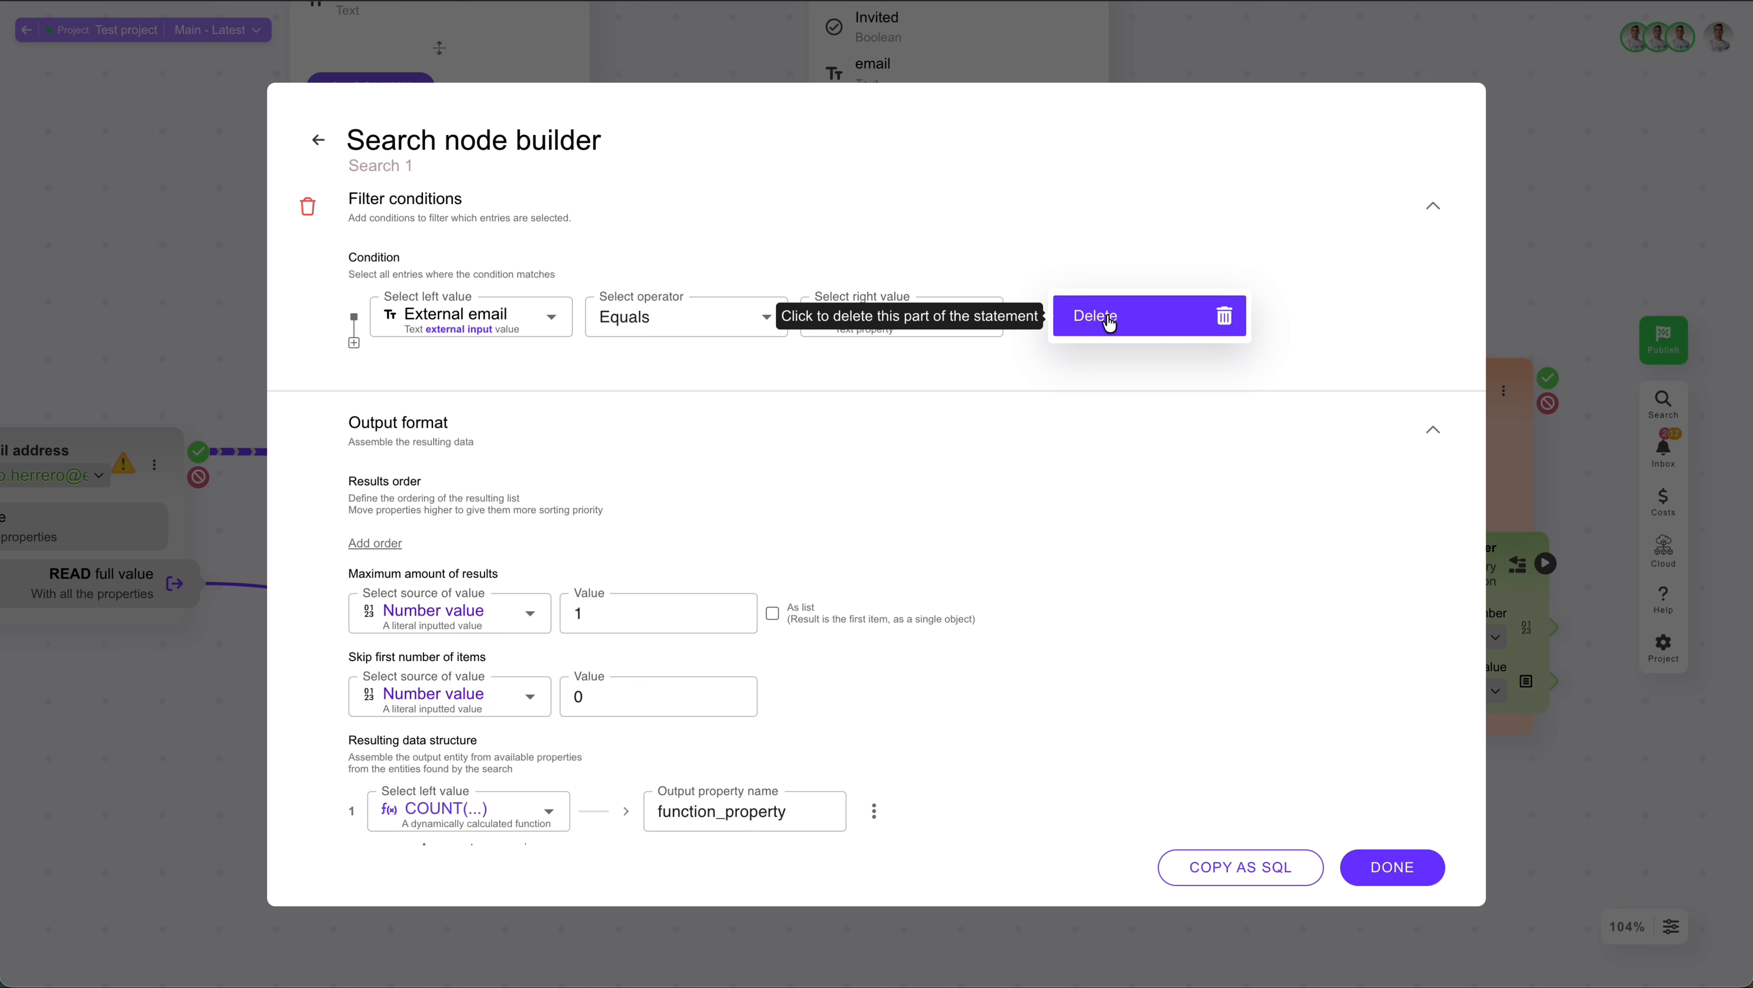
{"action": "left_click", "coordinate": [1109, 319]}
{"action": "scroll", "coordinate": [685, 533], "scroll_direction": "down", "scroll_amount": 2}
{"action": "left_click_drag", "start_coordinate": [582, 796], "coordinate": [323, 793]}
{"action": "left_click", "coordinate": [749, 795]}
{"action": "left_click", "coordinate": [1391, 867]}
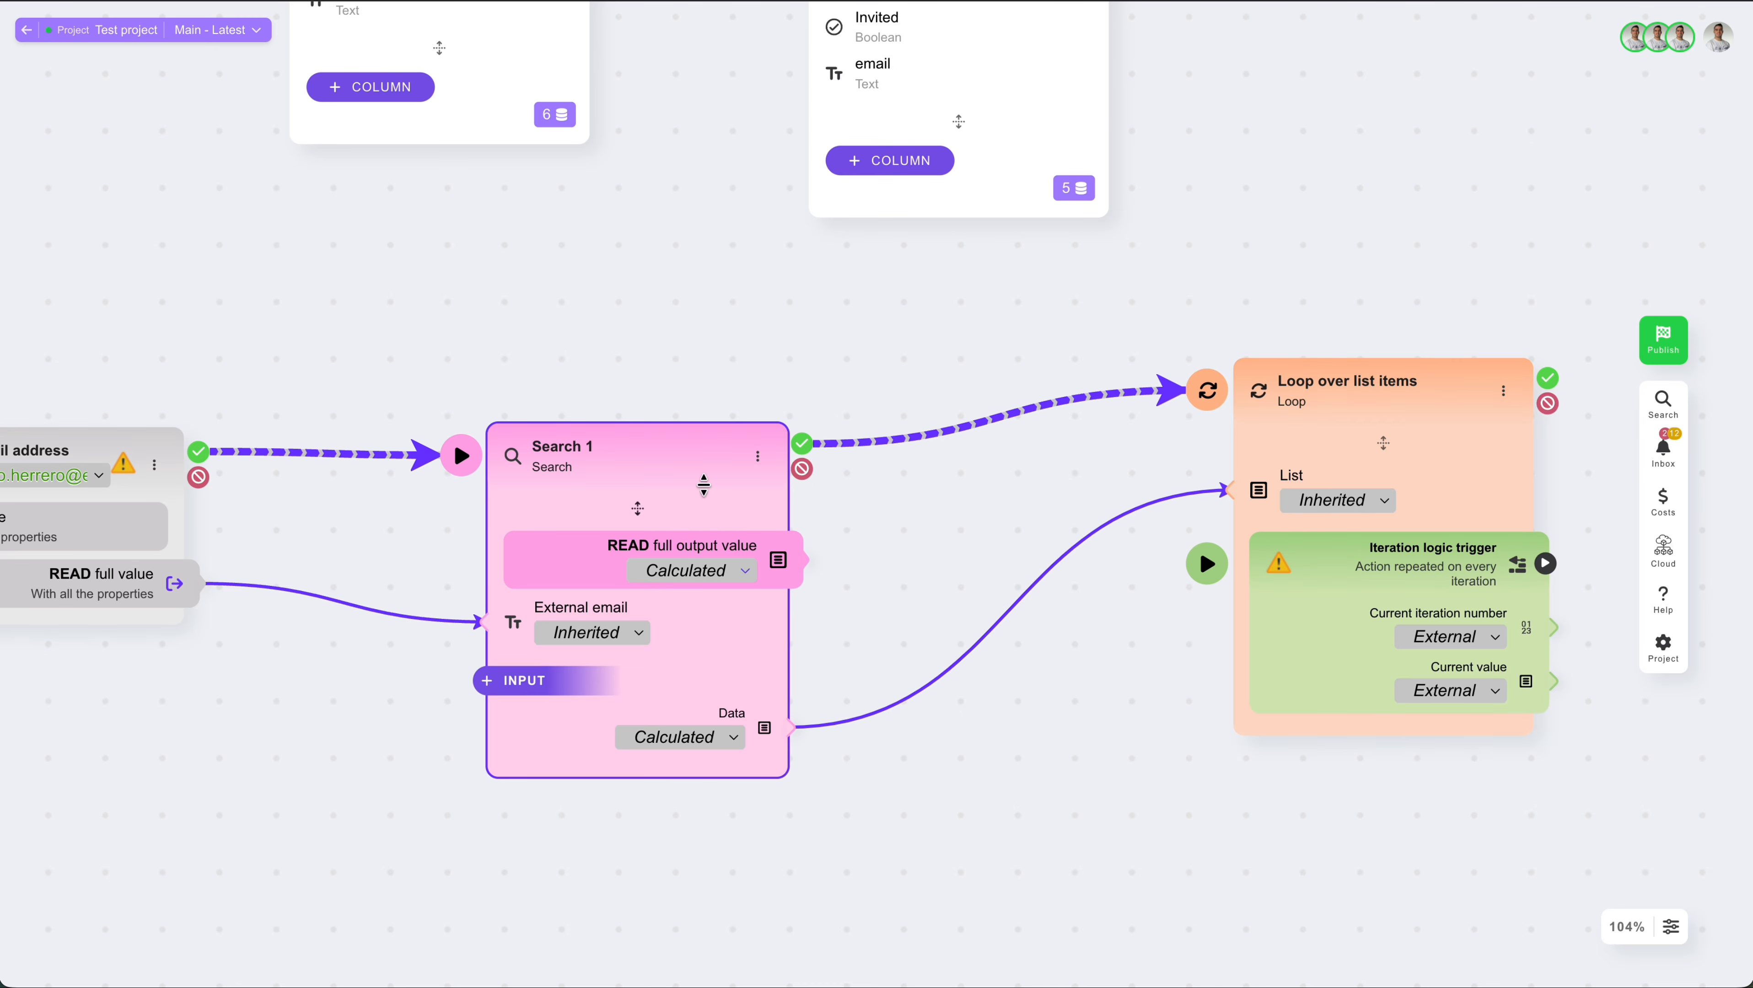
Step: Start a test run from Search 1 and open the External email input for adding a test value
{"action": "left_click", "coordinate": [459, 451]}
{"action": "left_click", "coordinate": [649, 633]}
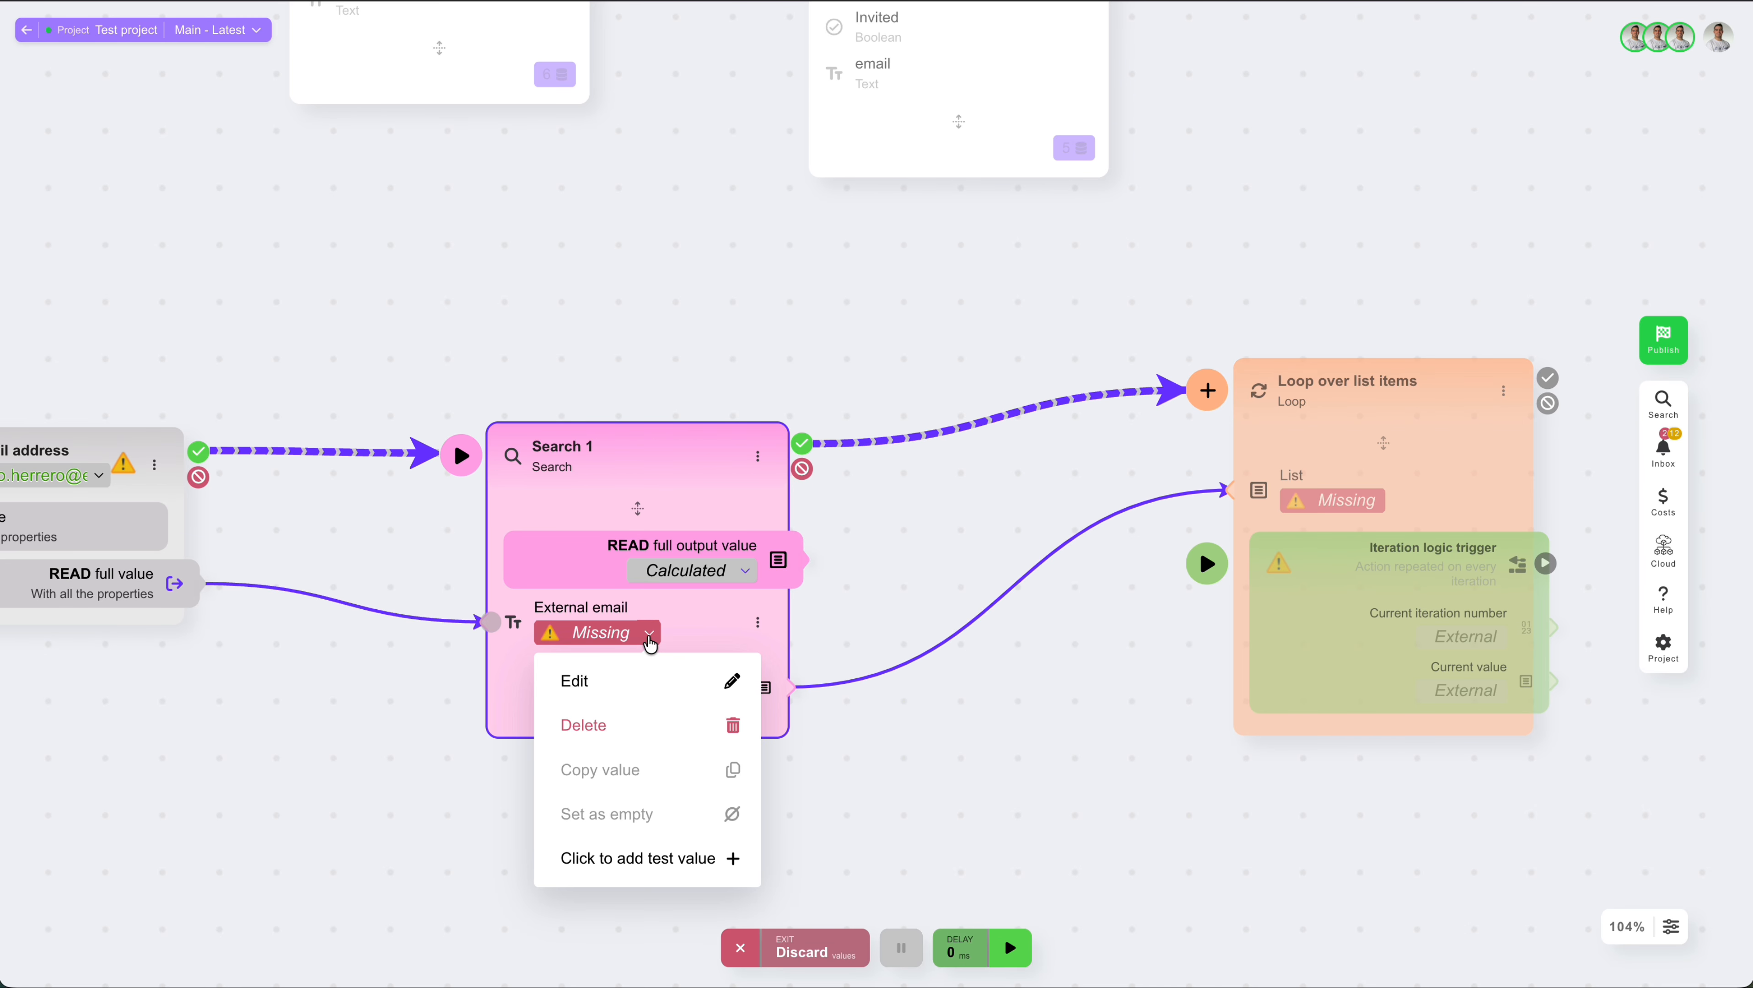
{"action": "left_click", "coordinate": [665, 853]}
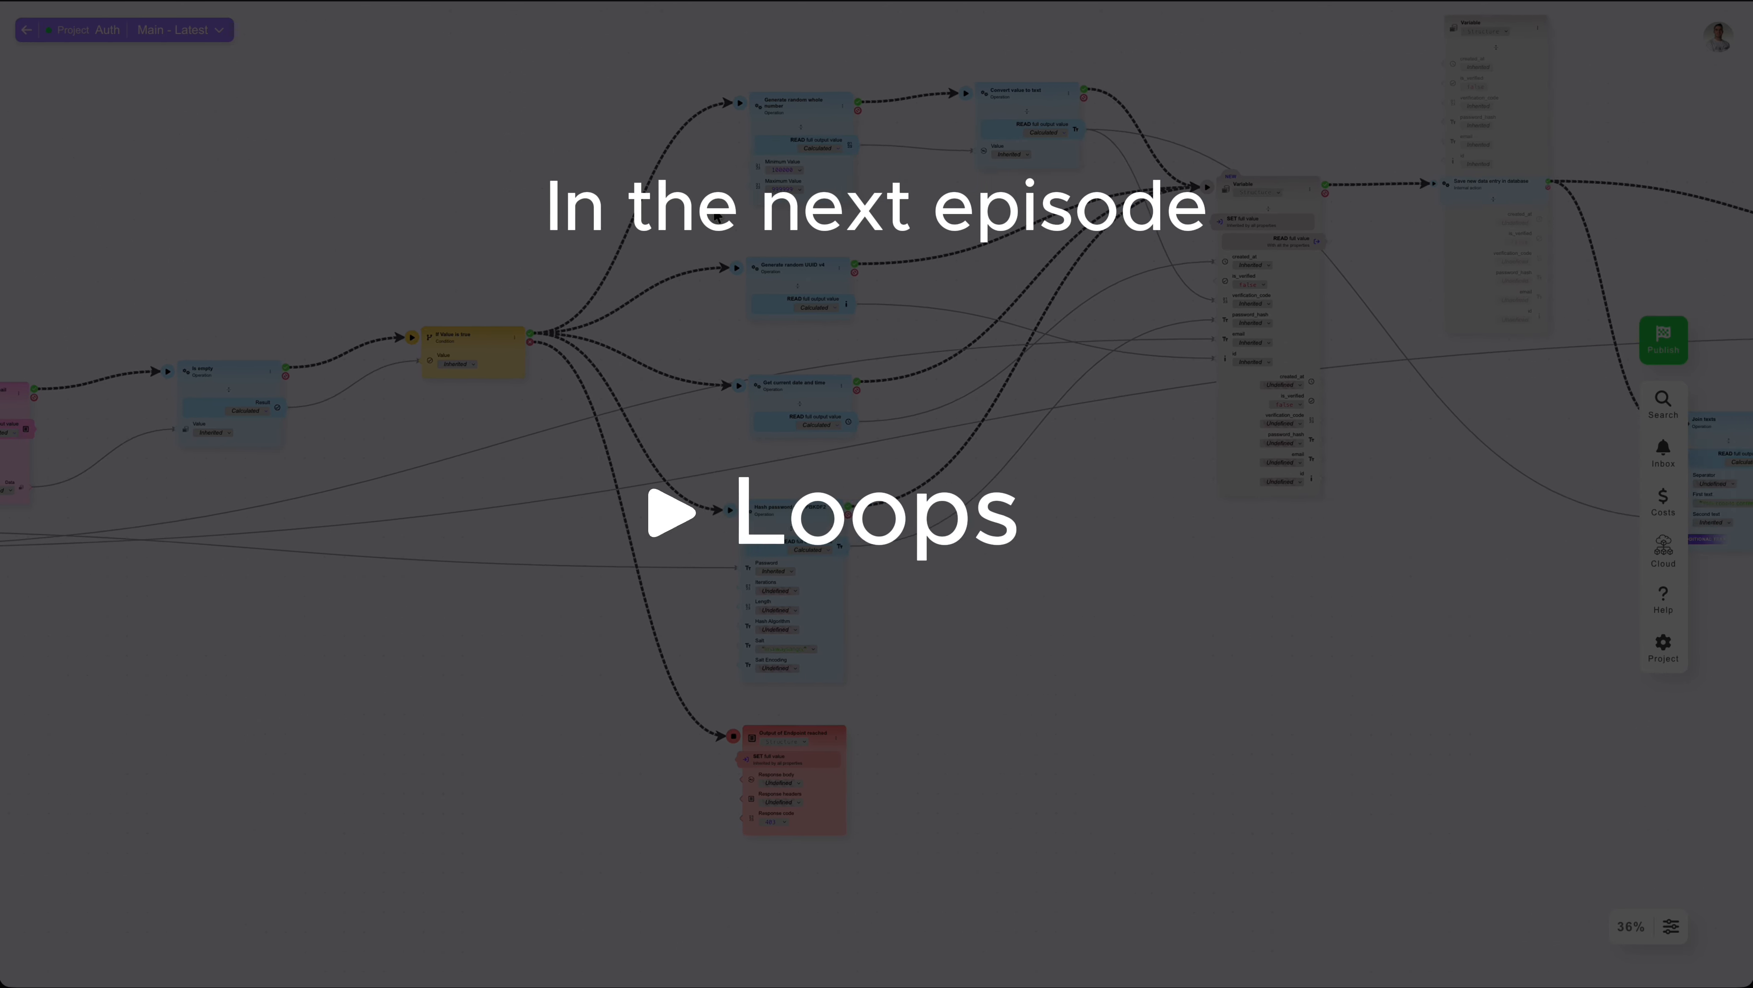
{"action": "scroll", "coordinate": [720, 213], "scroll_direction": "down", "scroll_amount": 5}
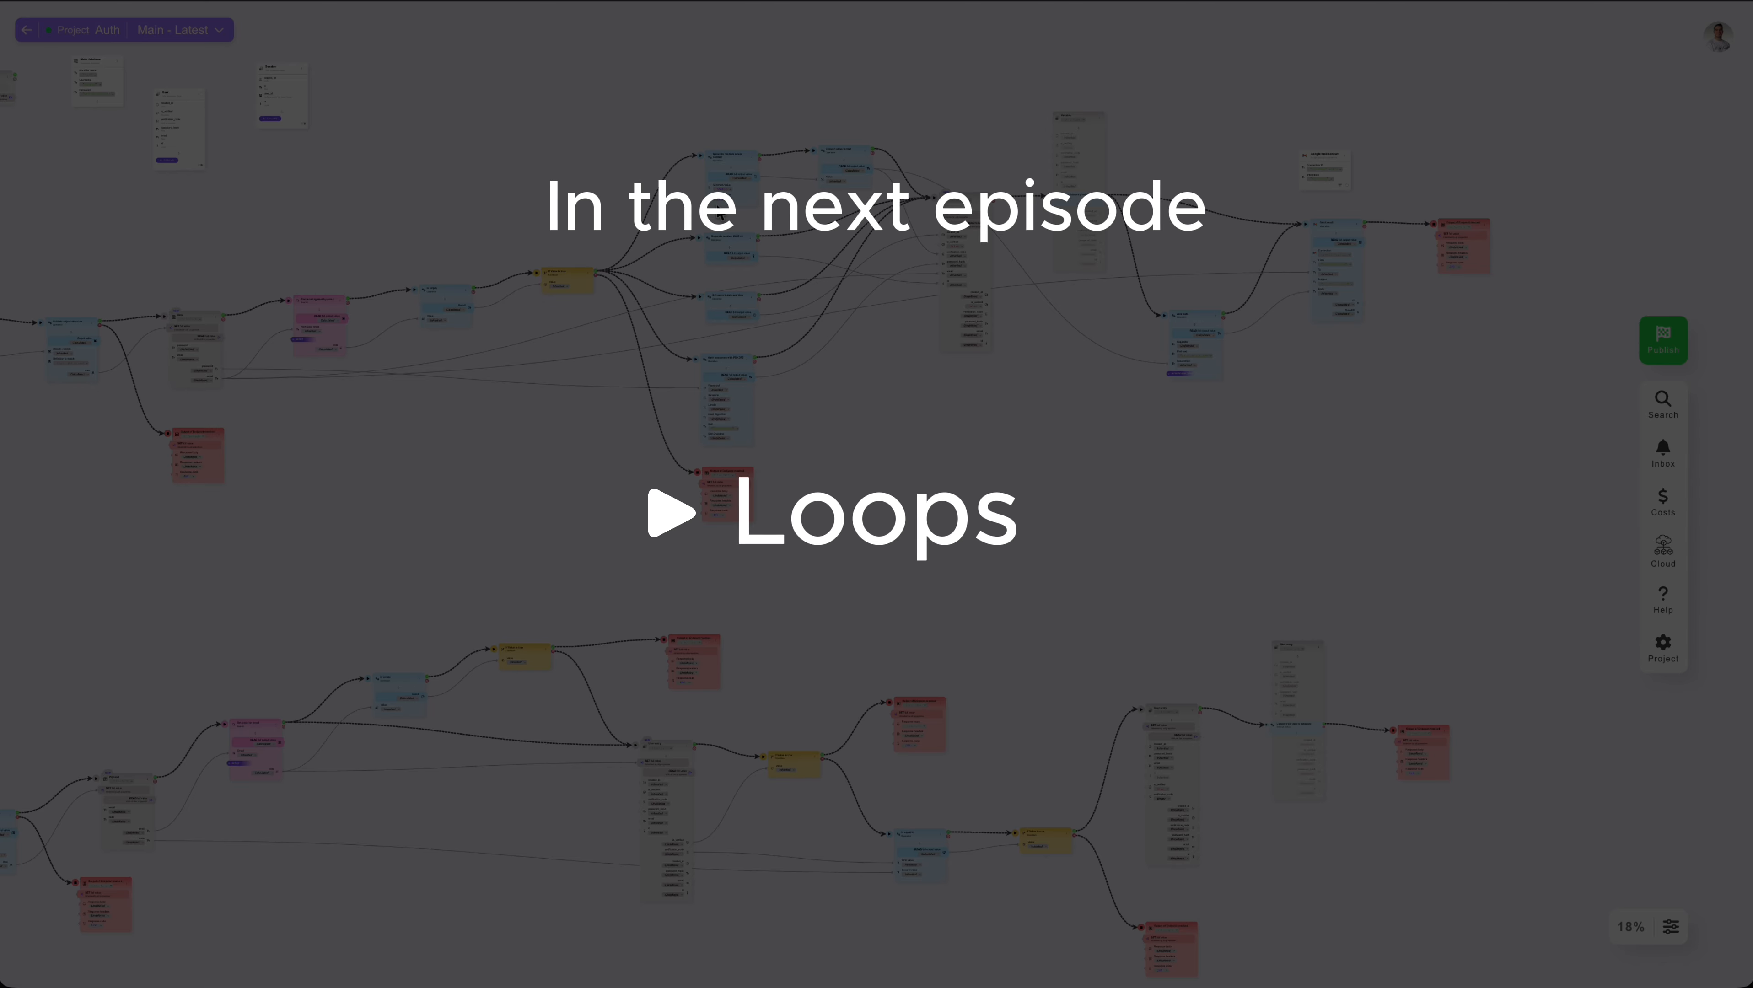